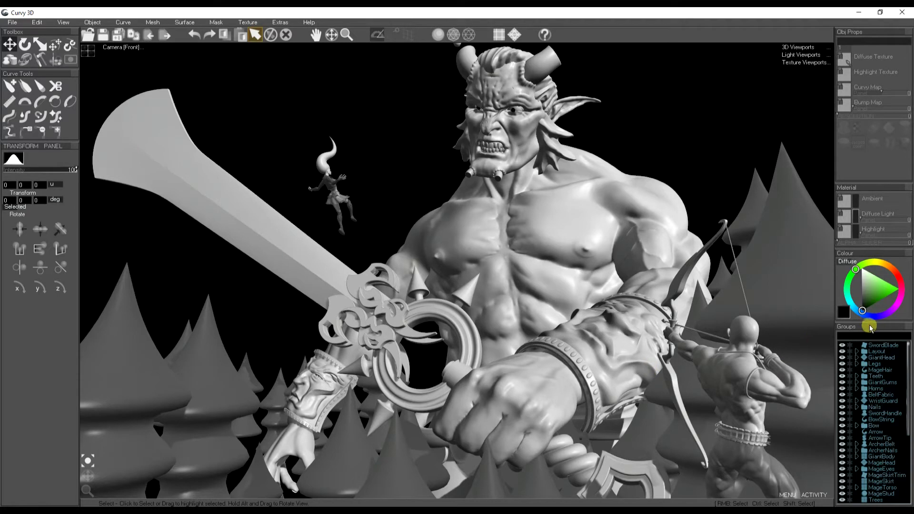
Step: Move the Groups panel out into its own full-height column beside the object properties so more groups are listed
{"action": "left_click_drag", "start_coordinate": [869, 328], "coordinate": [837, 286]}
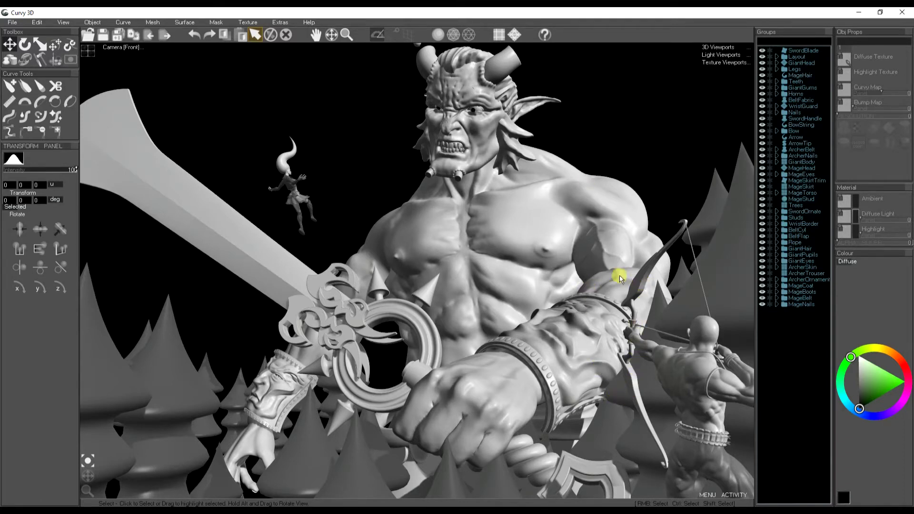
Step: Select the giant's wrist guard in the 3D view and locate its WristGuard entry in the Groups list
{"action": "left_click", "coordinate": [560, 347]}
{"action": "key", "text": "m"}
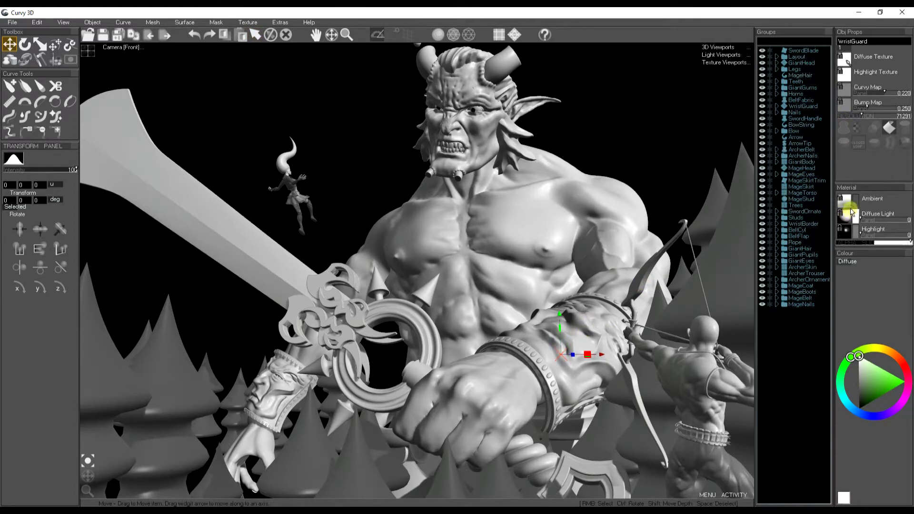
{"action": "key", "text": "s"}
{"action": "left_click", "coordinate": [683, 185]}
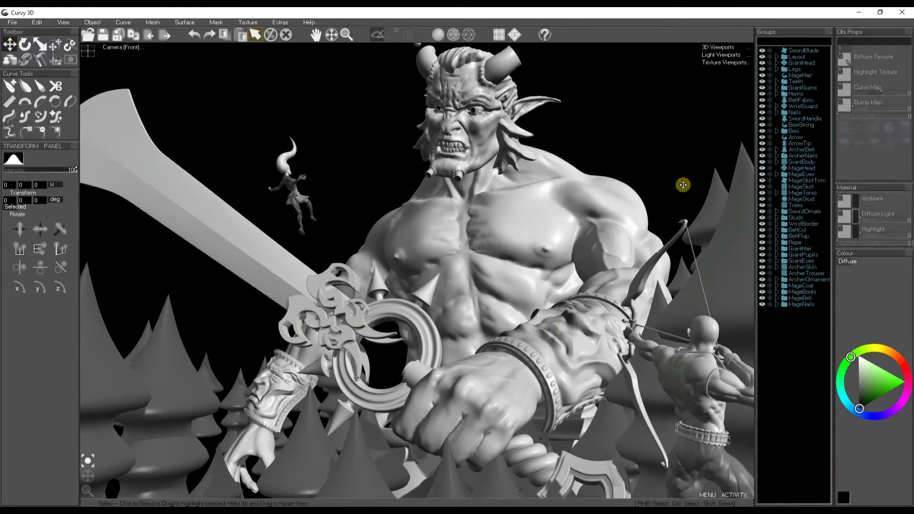
{"action": "left_click", "coordinate": [575, 334]}
{"action": "key", "text": "m"}
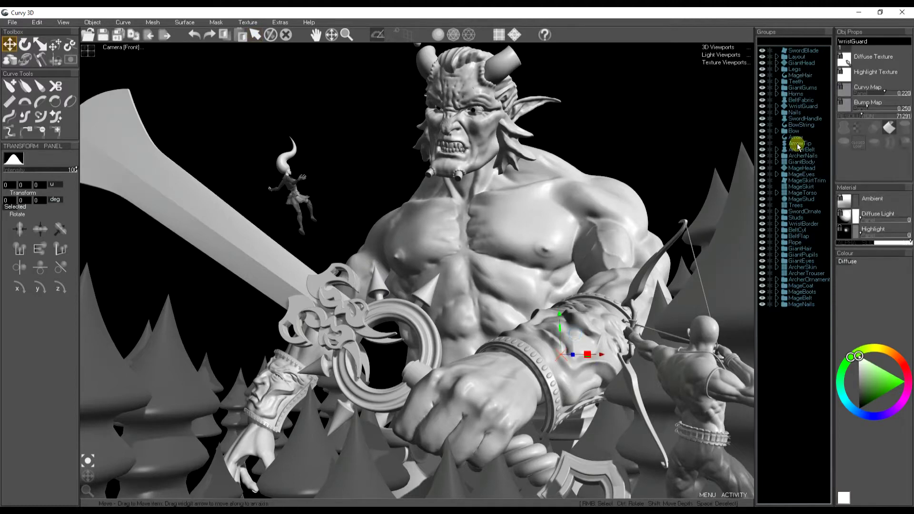
{"action": "key", "text": "l"}
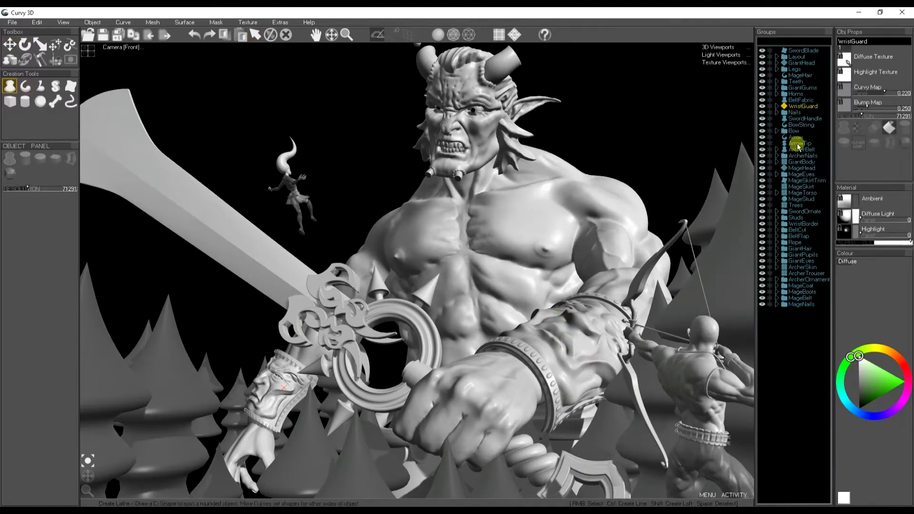
Step: Toggle the visibility of the WristGuard and Horns groups, leaving both hidden
{"action": "left_click", "coordinate": [763, 107]}
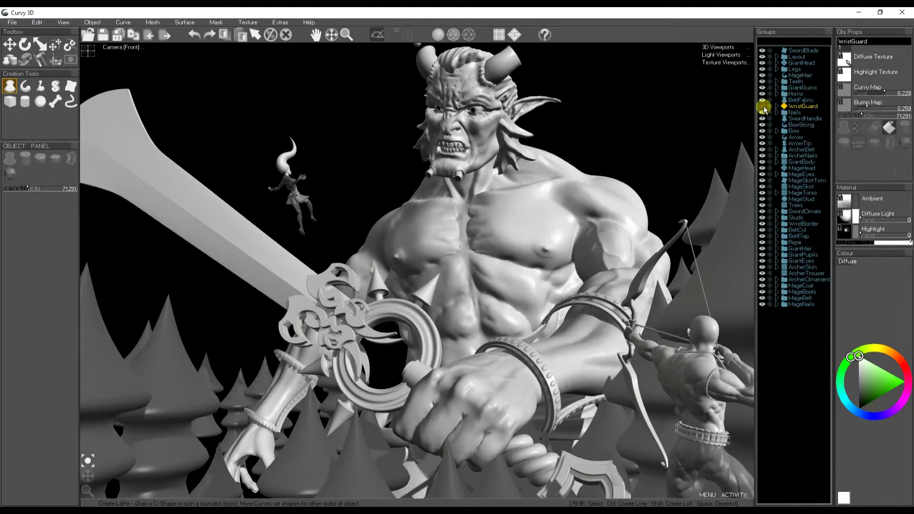
{"action": "left_click", "coordinate": [763, 106]}
{"action": "left_click", "coordinate": [763, 107]}
{"action": "left_click", "coordinate": [763, 107]}
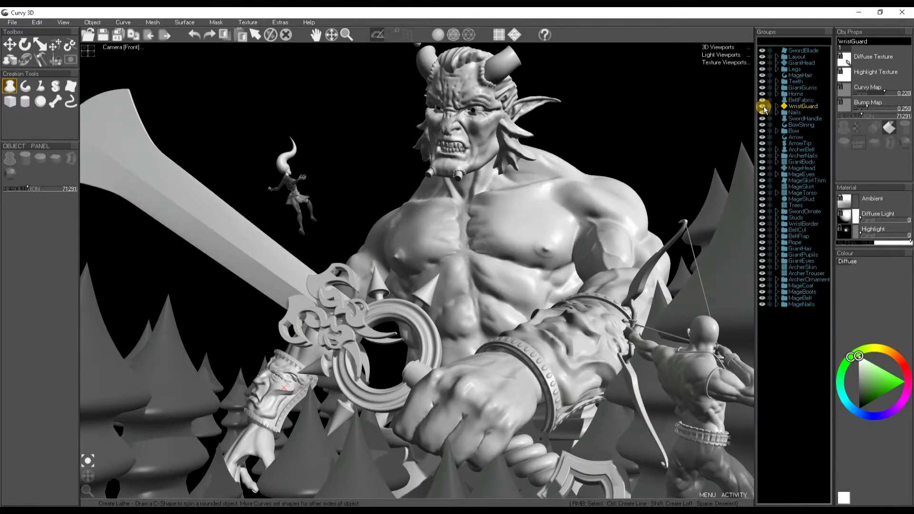
{"action": "left_click", "coordinate": [763, 107]}
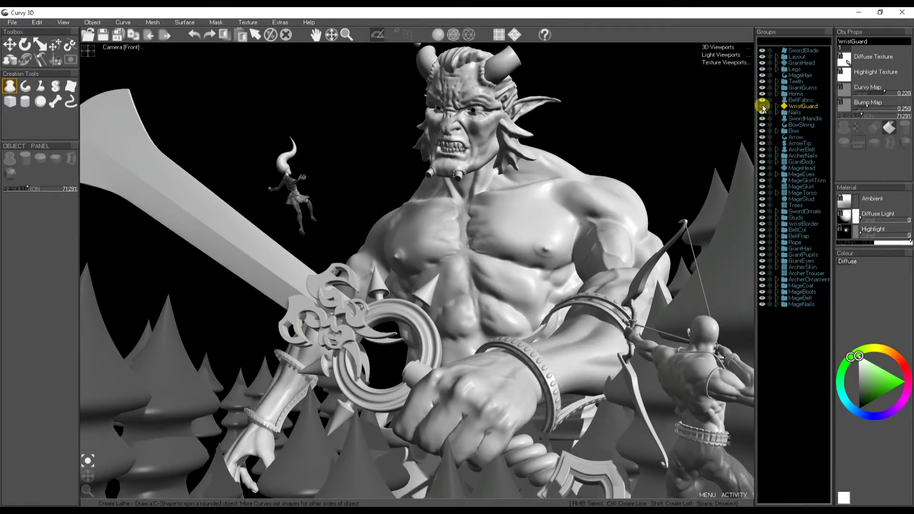
{"action": "left_click", "coordinate": [764, 96]}
{"action": "left_click", "coordinate": [764, 95]}
{"action": "left_click", "coordinate": [764, 95]}
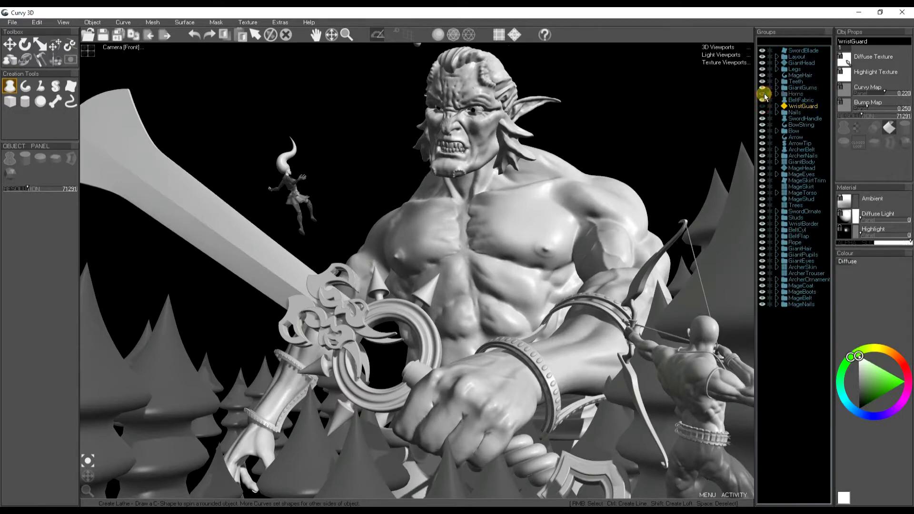
Step: Expand the GiantHead group, toggle its visibility off and on, and hide the GiantHair group
{"action": "left_click", "coordinate": [775, 63]}
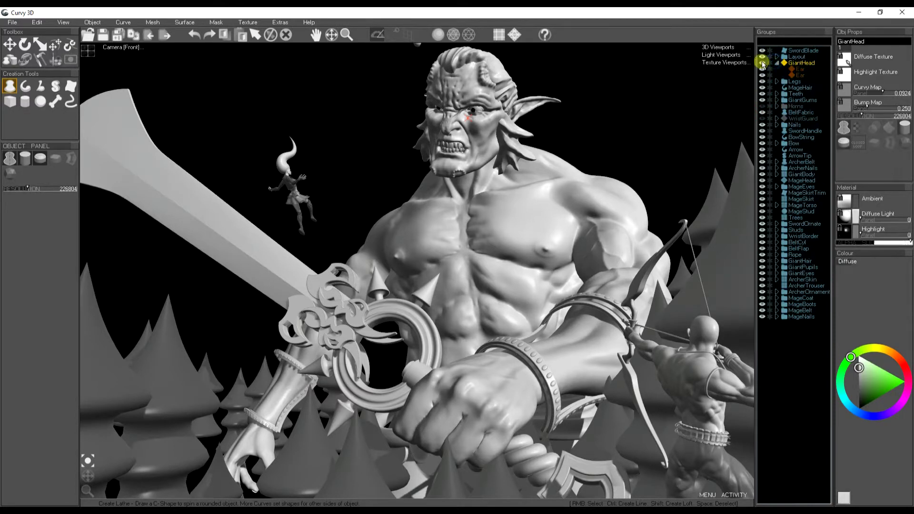
{"action": "left_click", "coordinate": [763, 63]}
{"action": "left_click", "coordinate": [763, 62]}
{"action": "left_click", "coordinate": [762, 261]}
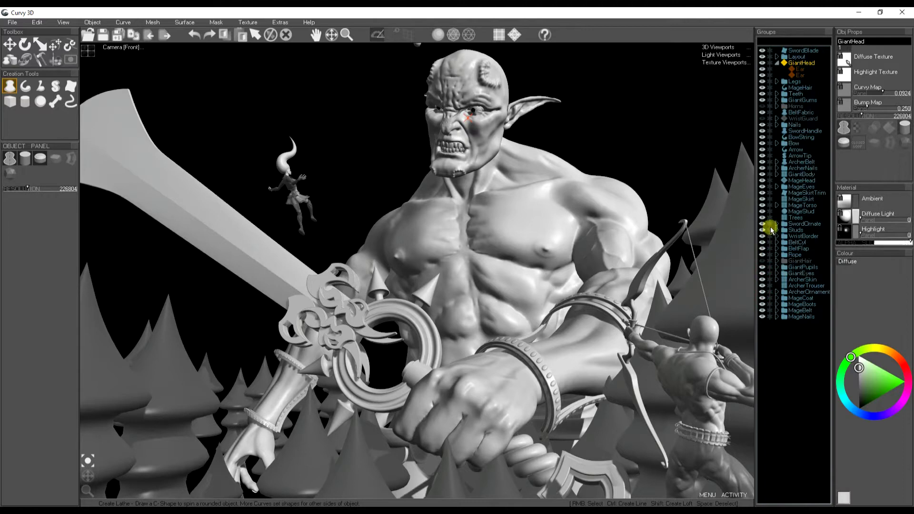
Step: Hide the GiantBody group briefly, show it again, and collapse the GiantHead group
{"action": "left_click", "coordinate": [763, 174]}
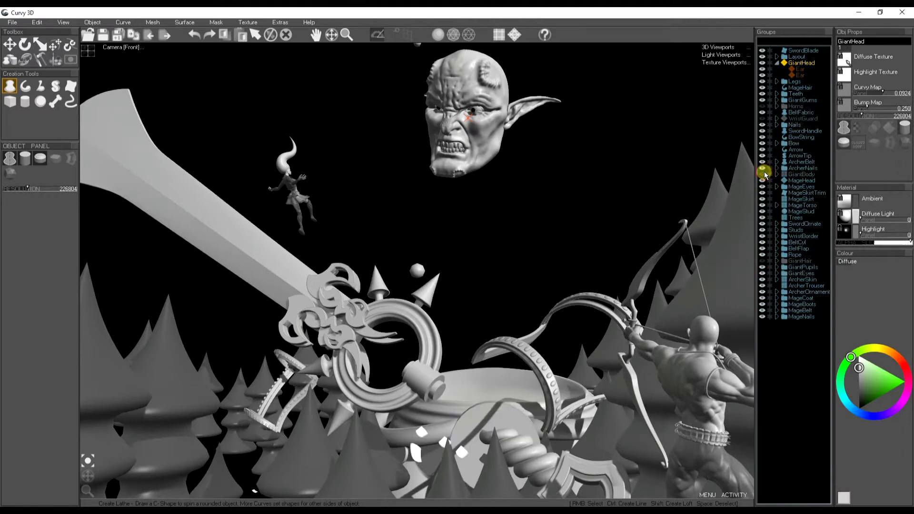
{"action": "left_click", "coordinate": [763, 174]}
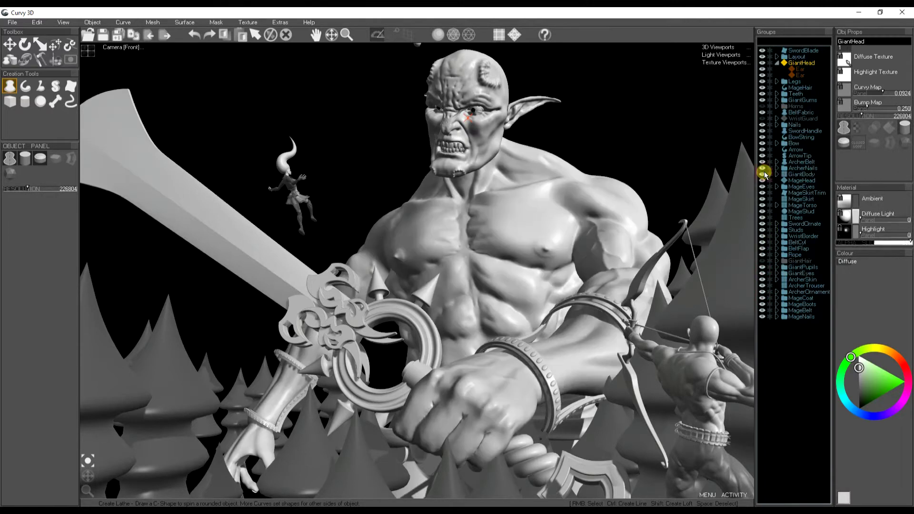
{"action": "left_click", "coordinate": [777, 63]}
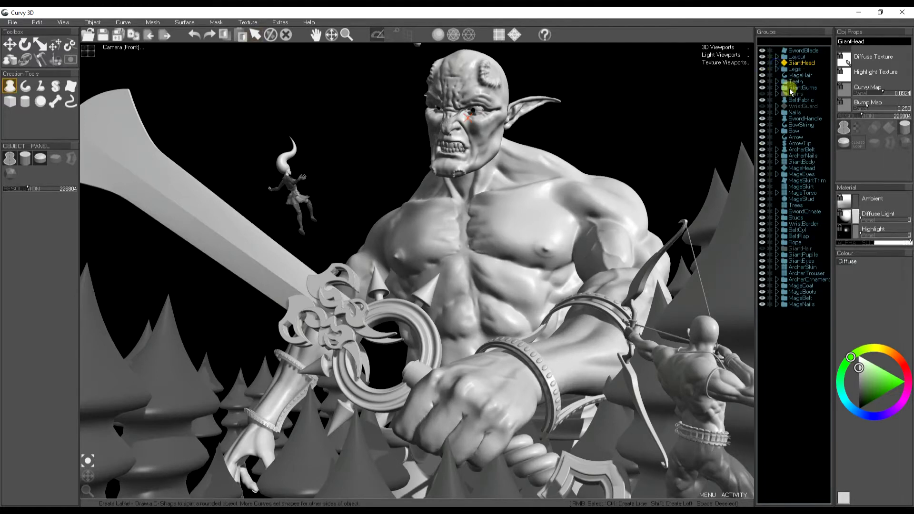
Step: Join the objects of the MageNails group into a single mesh
{"action": "left_click", "coordinate": [803, 169]}
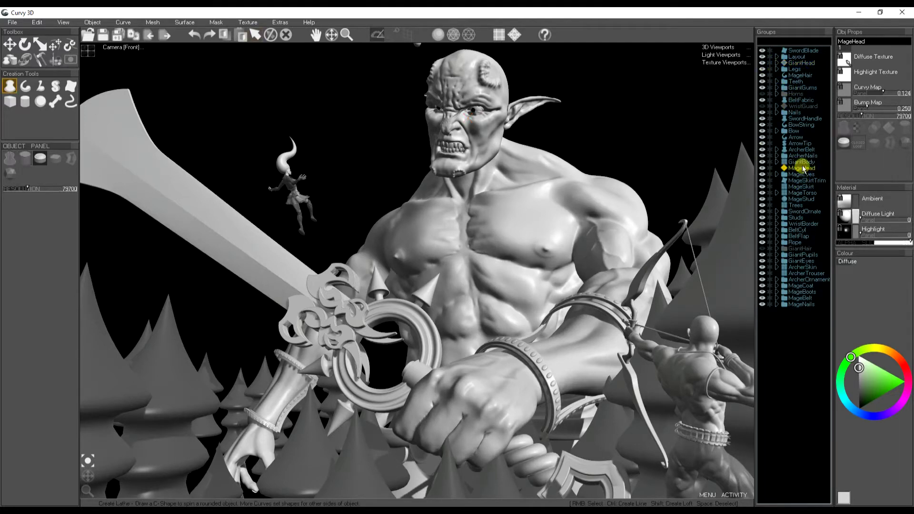
{"action": "left_click", "coordinate": [801, 304]}
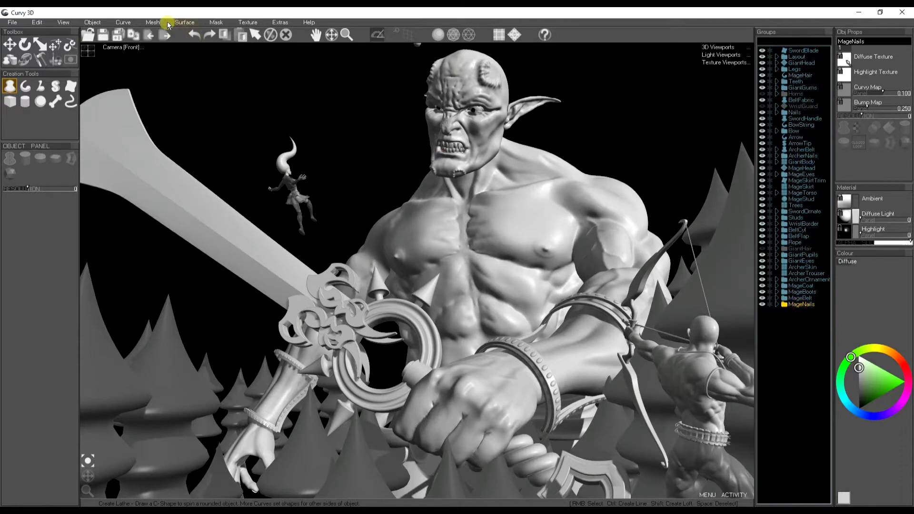
{"action": "left_click", "coordinate": [152, 22]}
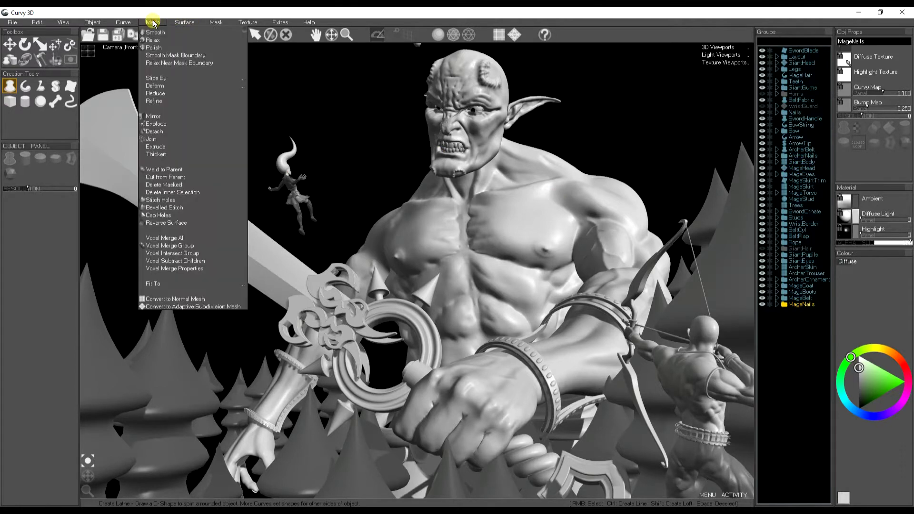
{"action": "left_click", "coordinate": [153, 139]}
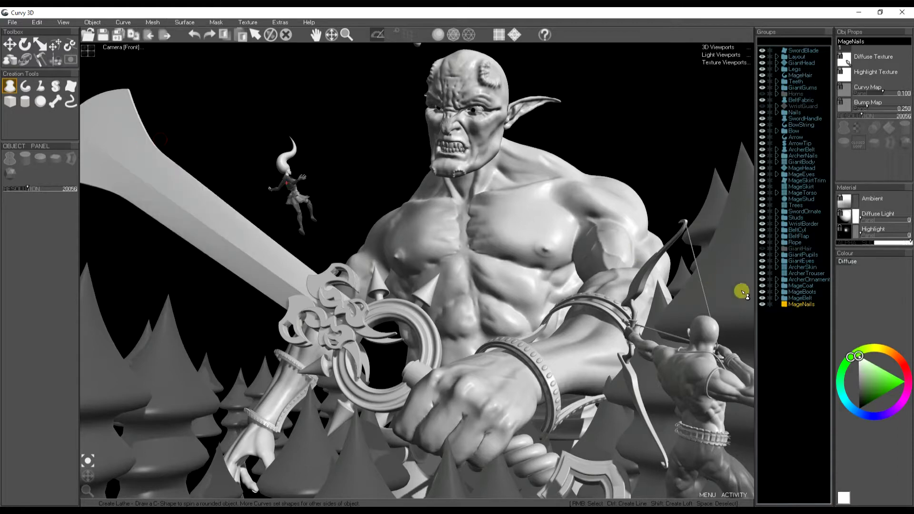
Step: Select the MageBelt group and enable the view option that shows the shortcut keys used
{"action": "left_click", "coordinate": [800, 298]}
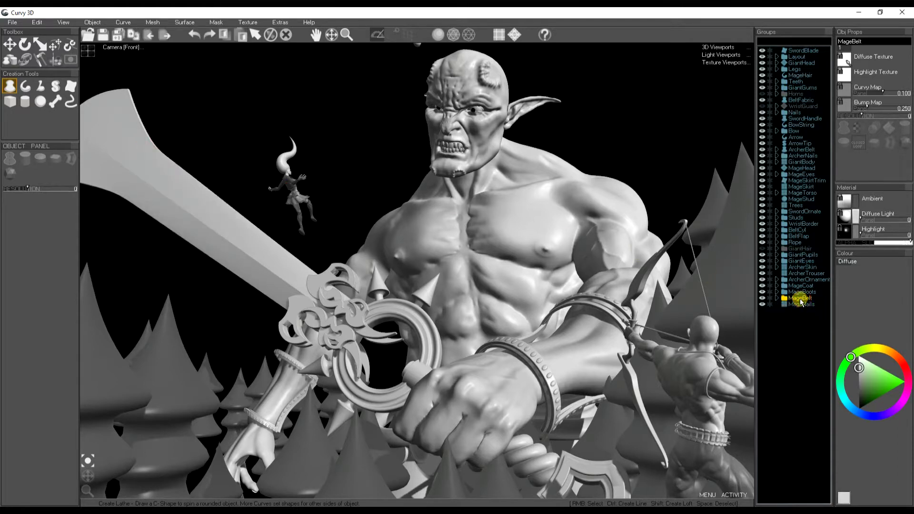
{"action": "left_click", "coordinate": [37, 23]}
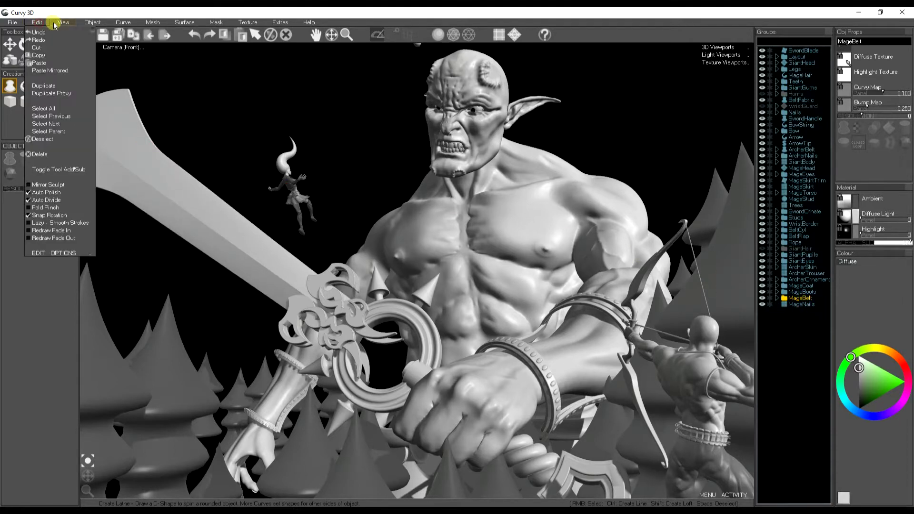
{"action": "mouse_move", "coordinate": [63, 23]}
{"action": "mouse_move", "coordinate": [95, 95]}
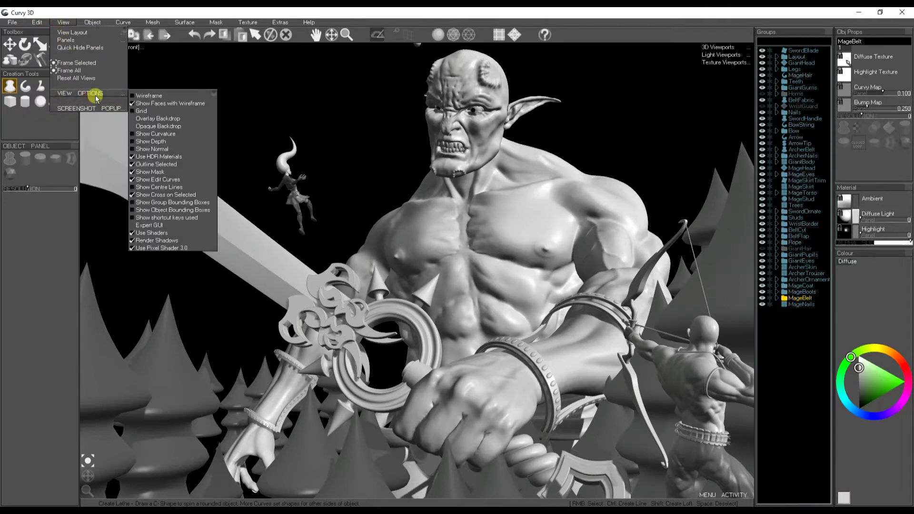
{"action": "left_click", "coordinate": [157, 217]}
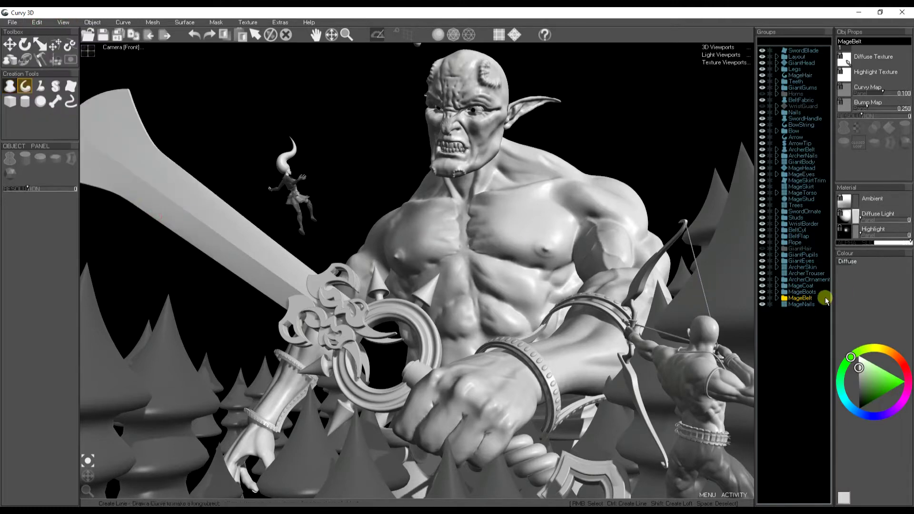
Step: Join each of the groups MageBelt, MageBoots, MageCoat, ArcherOrnament, ArcherSkin, GiantEyes and GiantPupils into its own single mesh
{"action": "key", "text": "ctrl+j"}
{"action": "left_click", "coordinate": [799, 291]}
{"action": "key", "text": "ctrl+j"}
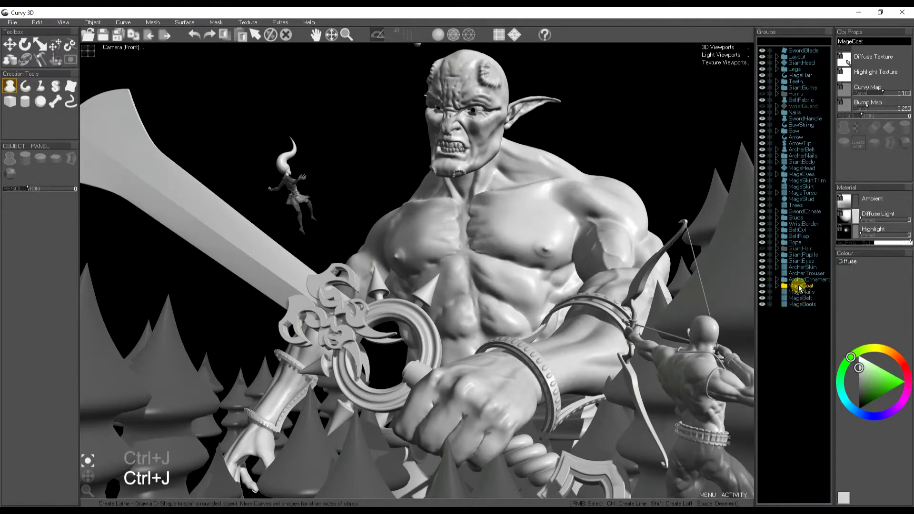
{"action": "left_click", "coordinate": [800, 267]}
{"action": "left_click", "coordinate": [801, 261]}
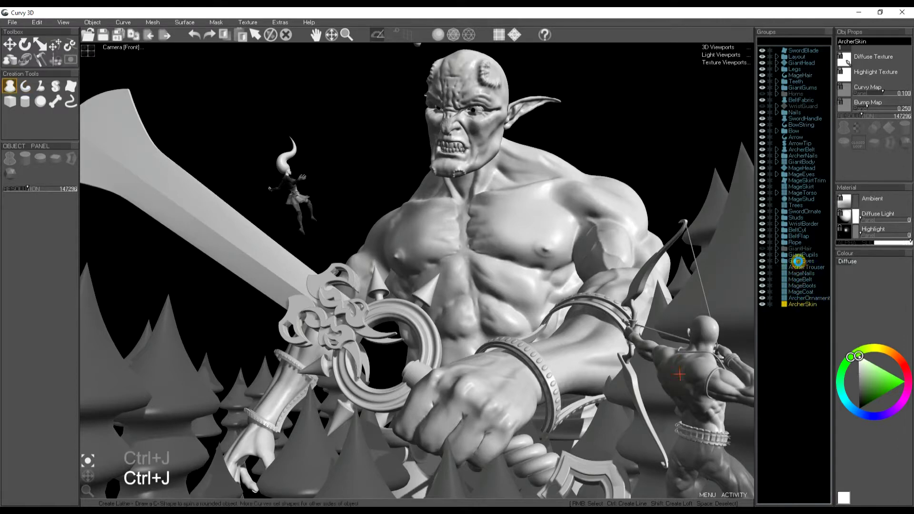
{"action": "left_click", "coordinate": [803, 255]}
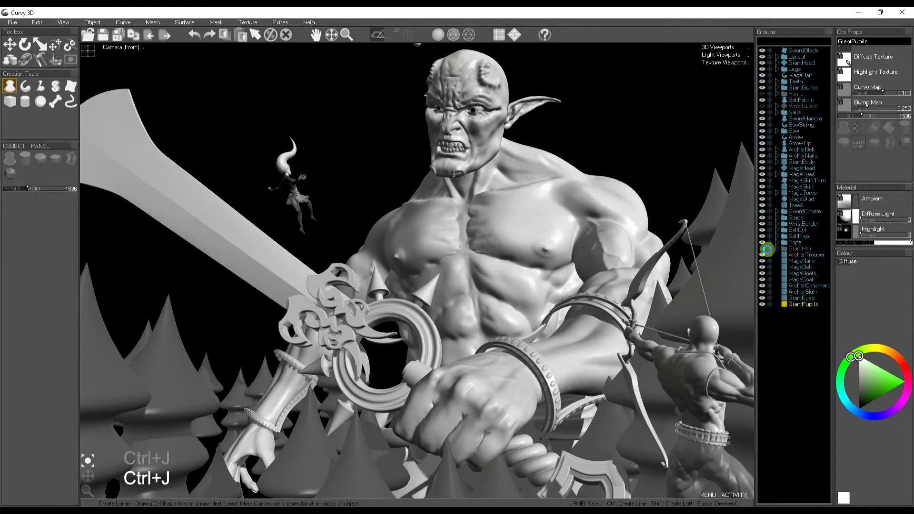
Step: Unhide GiantHair, and join each of GiantHair, Rope, BeltFlap, BeltCyl and WristBorder into its own single mesh
{"action": "left_click", "coordinate": [764, 249]}
{"action": "left_click", "coordinate": [799, 247]}
{"action": "left_click", "coordinate": [797, 241]}
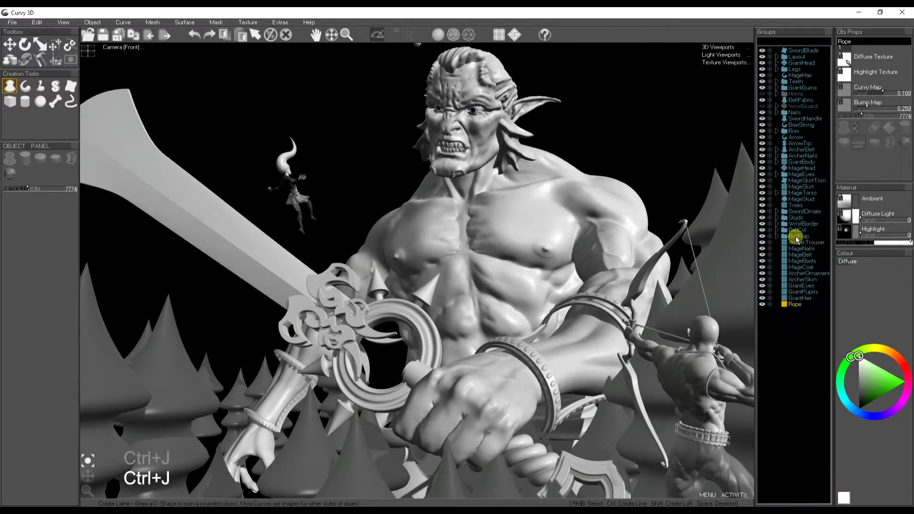
{"action": "left_click", "coordinate": [797, 236]}
{"action": "left_click", "coordinate": [795, 230]}
{"action": "left_click", "coordinate": [795, 224]}
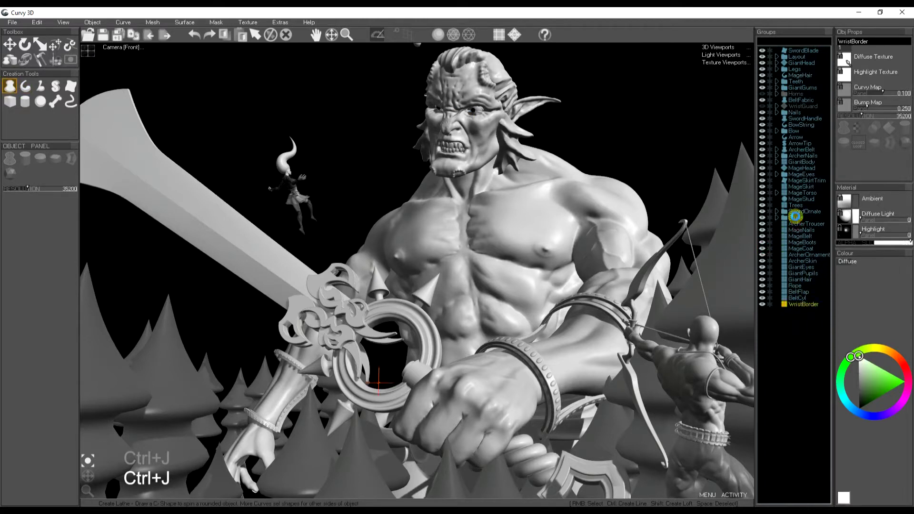
Step: Join each of Studs, SwordOrnate, MageTorso, MageEyes, GiantBody and ArcherNails into its own single mesh
{"action": "left_click", "coordinate": [795, 217]}
{"action": "left_click", "coordinate": [797, 212]}
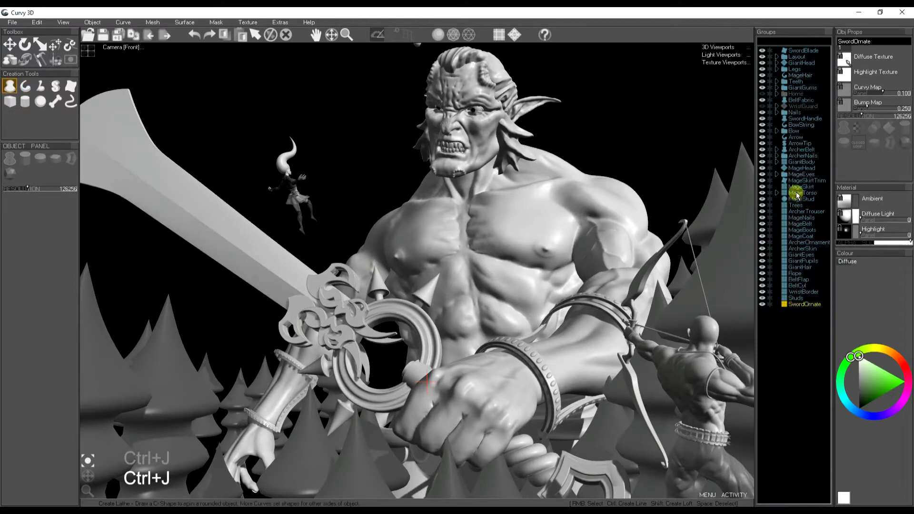
{"action": "left_click", "coordinate": [796, 193]}
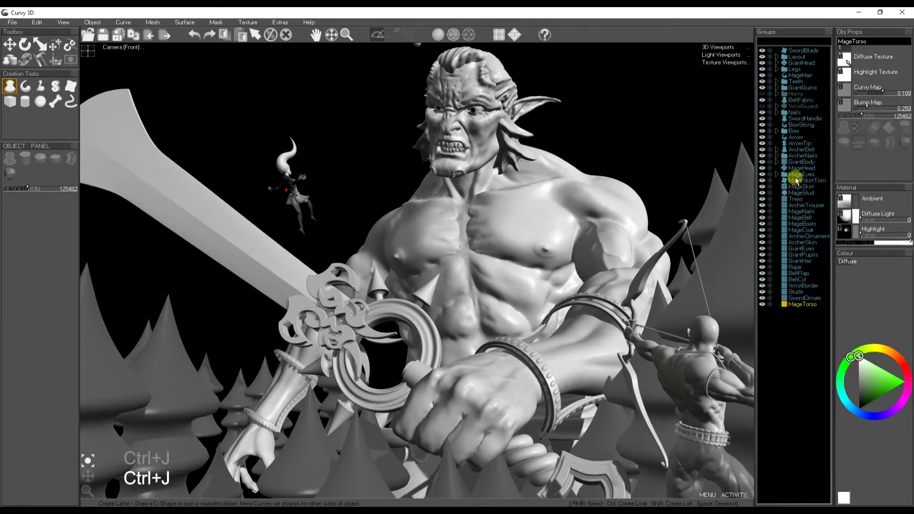
{"action": "left_click", "coordinate": [794, 174]}
{"action": "left_click", "coordinate": [796, 162]}
{"action": "left_click", "coordinate": [795, 156]}
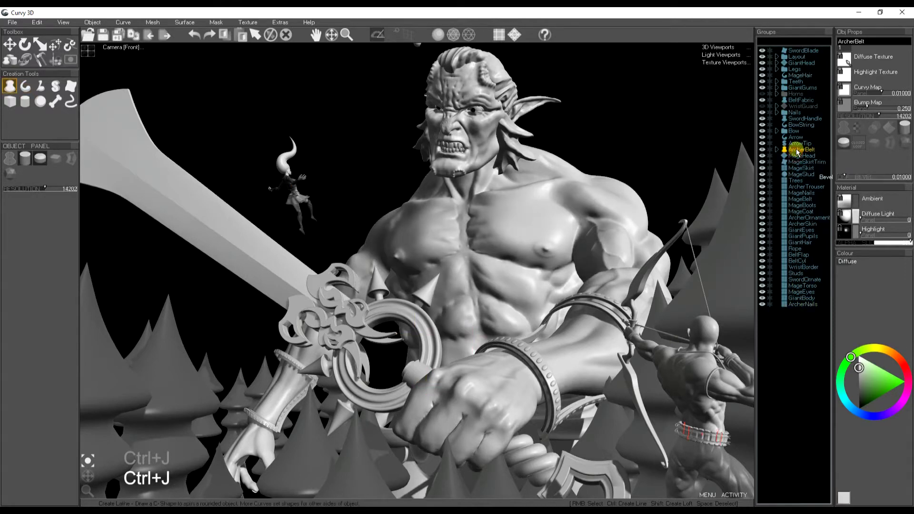
Step: Join each of ArcherBelt, Bow and Nails into its own single mesh
{"action": "left_click", "coordinate": [796, 149]}
{"action": "left_click", "coordinate": [794, 130]}
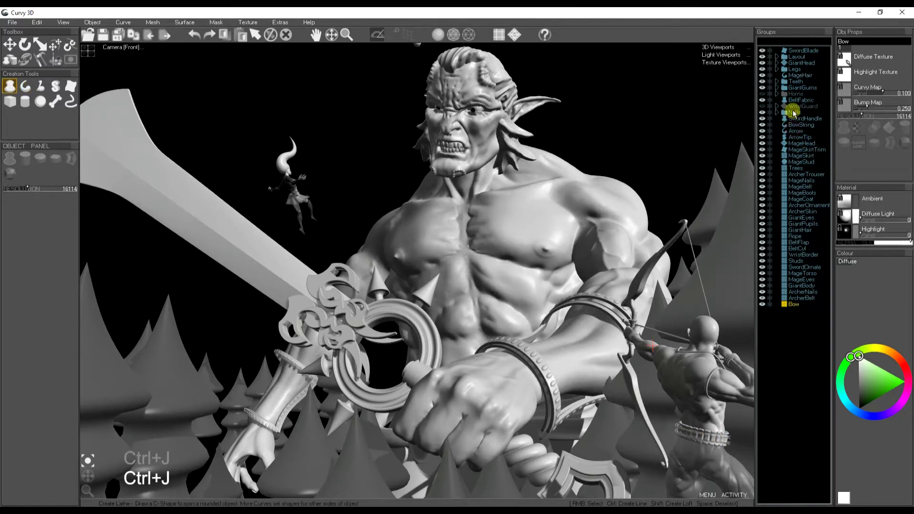
{"action": "left_click", "coordinate": [793, 112]}
Step: Unhide WristGuard and Horns, and join each of WristGuard, Horns, GiantGums, Teeth, Legs, GiantHead and Layout into its own single mesh
{"action": "left_click", "coordinate": [794, 106]}
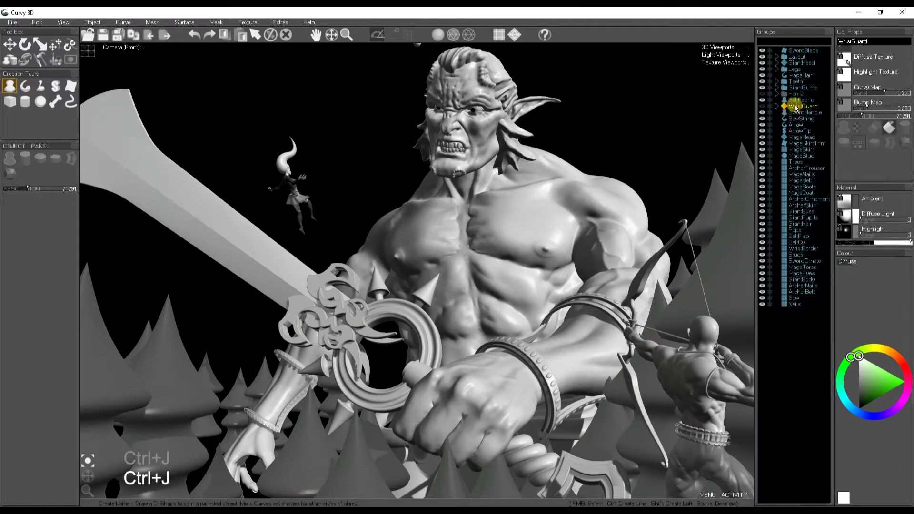
{"action": "left_click", "coordinate": [762, 107]}
{"action": "left_click", "coordinate": [761, 94]}
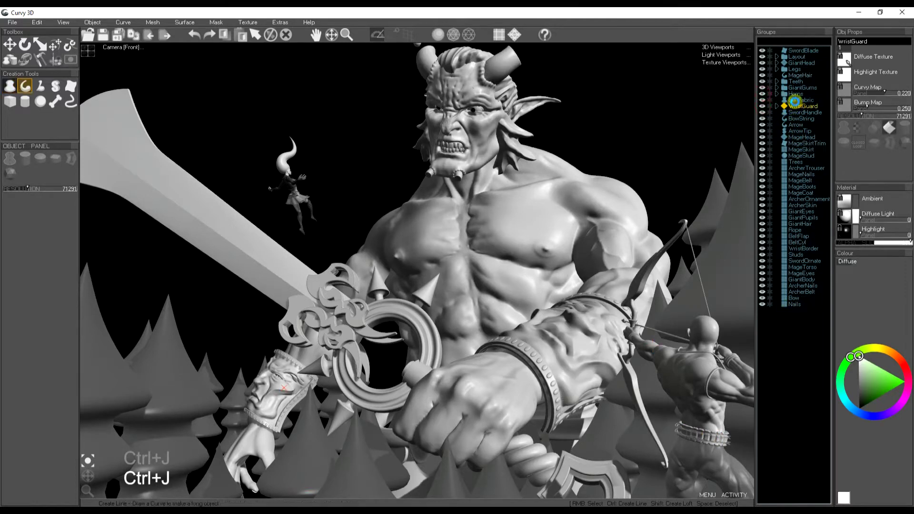
{"action": "left_click", "coordinate": [796, 101]}
{"action": "left_click", "coordinate": [795, 94]}
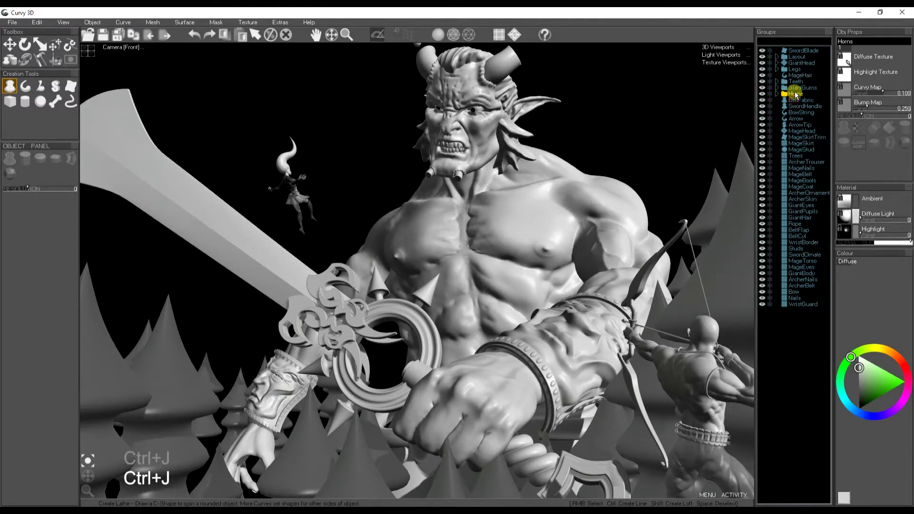
{"action": "left_click", "coordinate": [796, 93]}
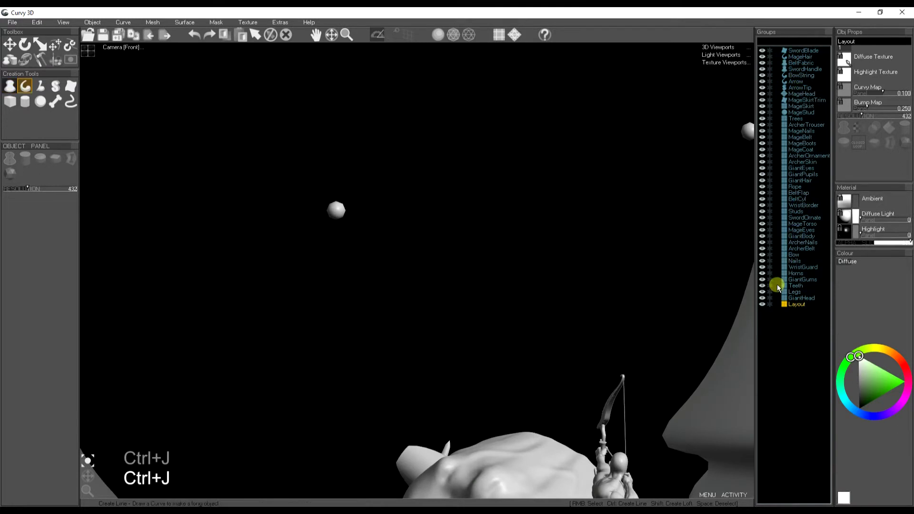
Step: Undo the join of the Layout group, and delete the ViewHelper object inside it
{"action": "key", "text": "ctrl+z"}
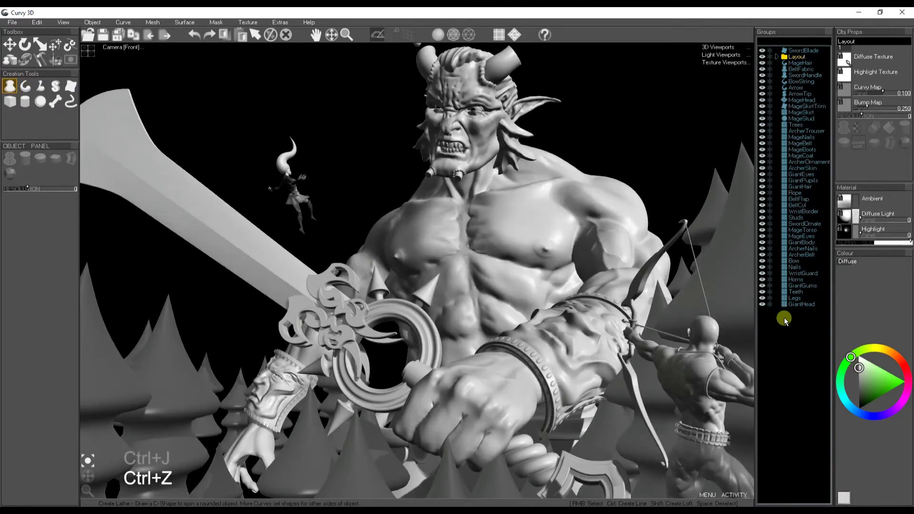
{"action": "left_click", "coordinate": [776, 56]}
{"action": "left_click", "coordinate": [808, 82]}
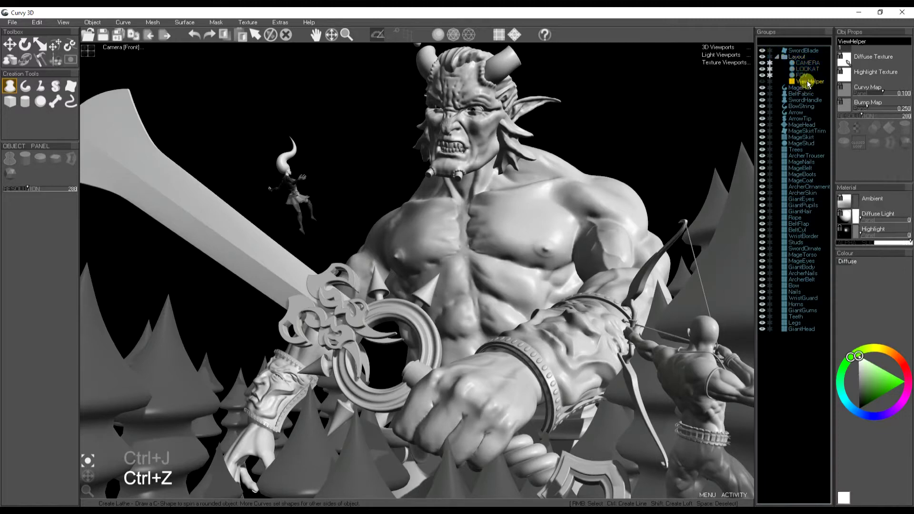
{"action": "key", "text": "Delete"}
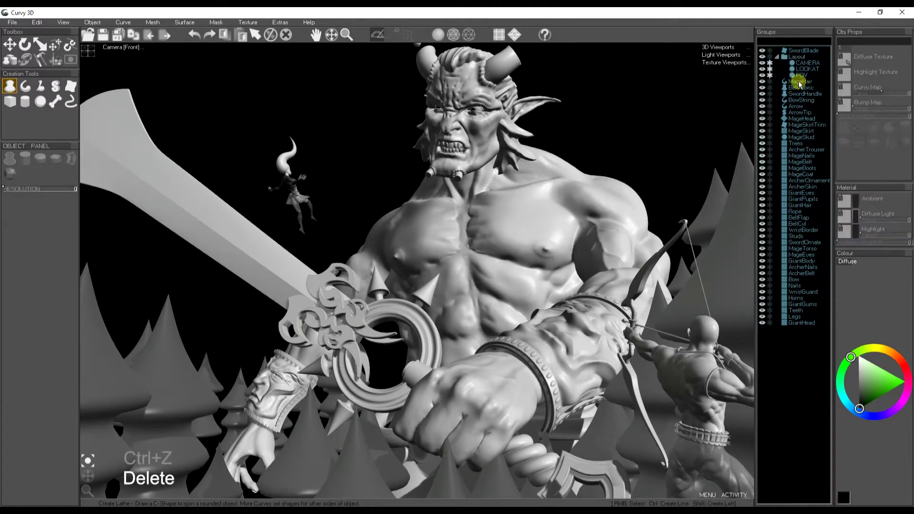
Step: Select the FOV, LOOKAT and CAMERA markers in the Layout group and set their diffuse colour to red
{"action": "left_click", "coordinate": [805, 69]}
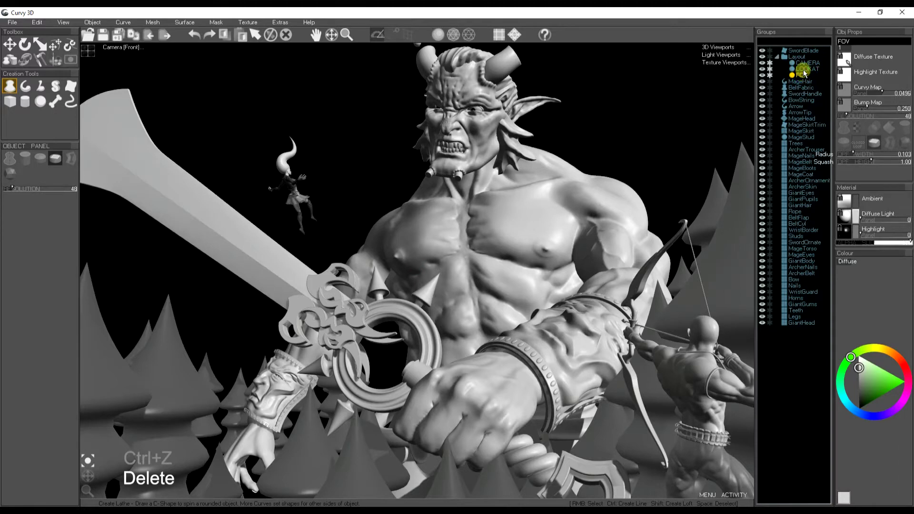
{"action": "left_click", "coordinate": [803, 70], "text": "shift"}
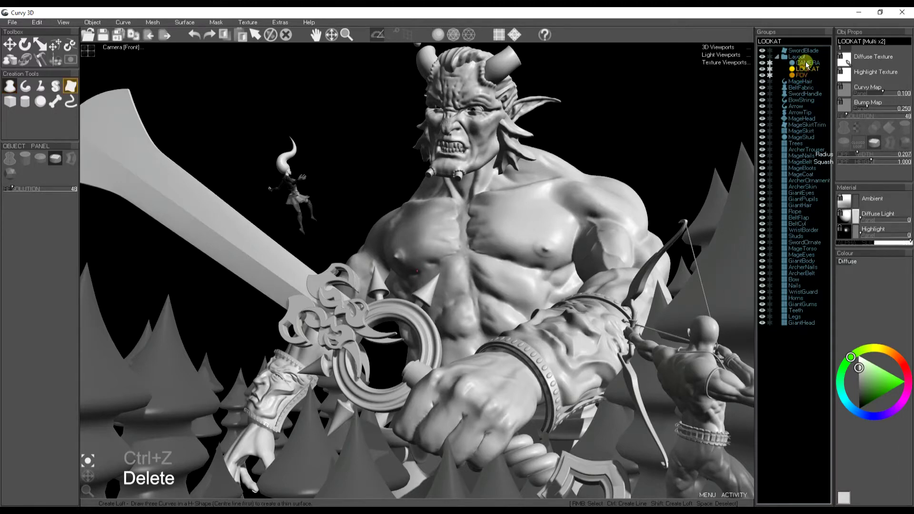
{"action": "left_click", "coordinate": [806, 63], "text": "shift"}
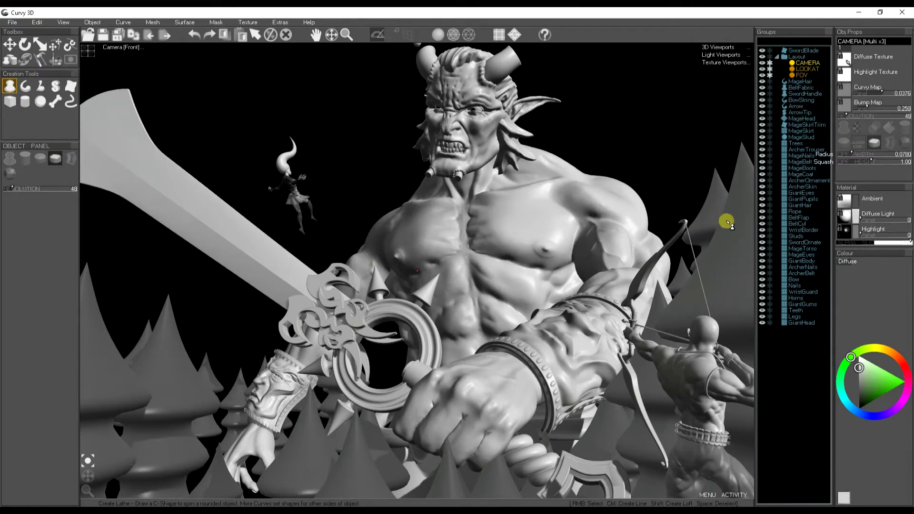
{"action": "left_click", "coordinate": [904, 370]}
{"action": "left_click", "coordinate": [897, 381]}
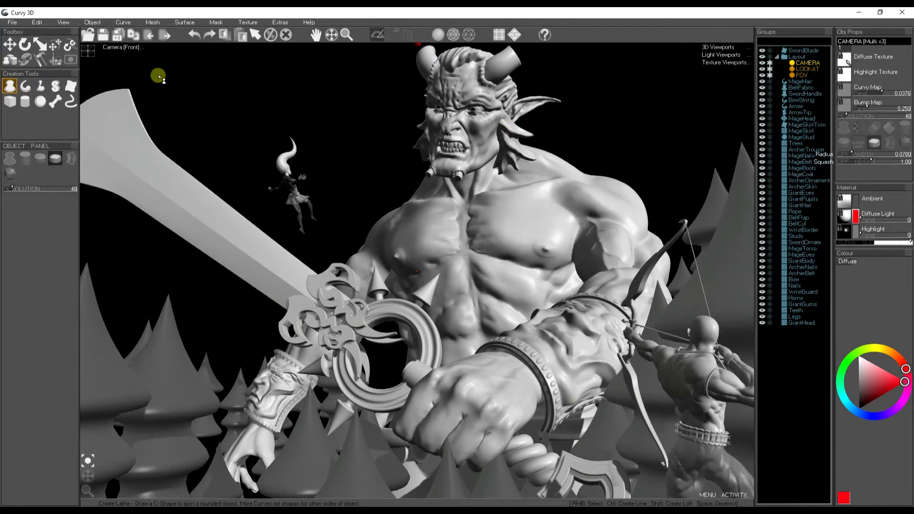
Step: Show the perspective view alone and examine the red marker spheres around the giant from the side and the front
{"action": "left_click", "coordinate": [88, 50]}
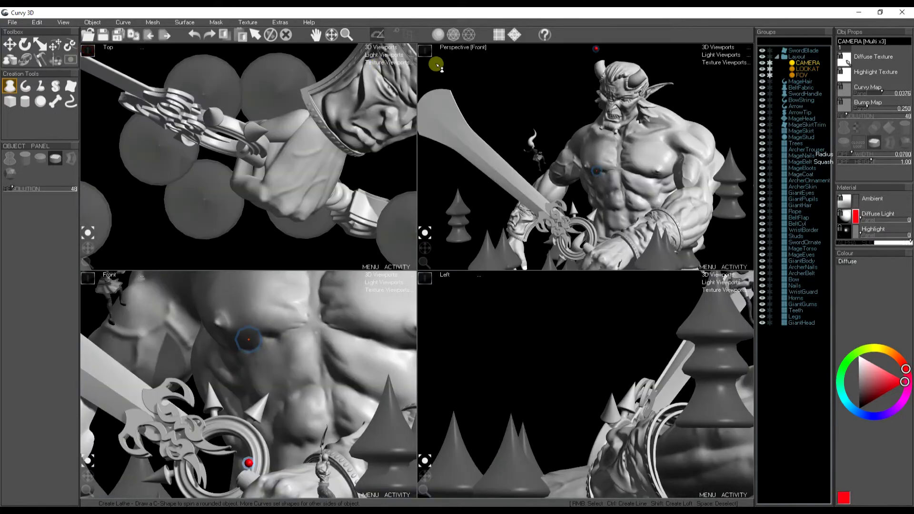
{"action": "left_click", "coordinate": [422, 50]}
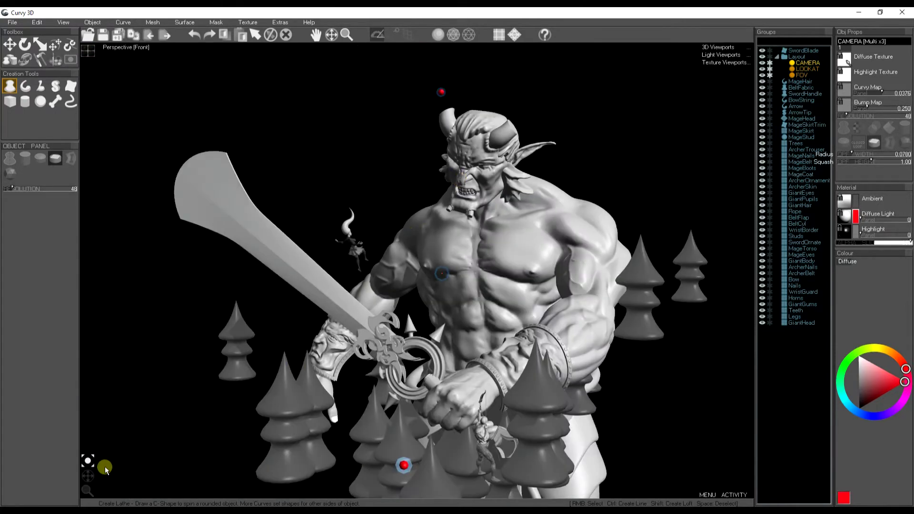
{"action": "mouse_move", "coordinate": [96, 463]}
{"action": "left_mouse_down"}
{"action": "mouse_move", "coordinate": [90, 480]}
{"action": "mouse_move", "coordinate": [82, 470]}
{"action": "left_mouse_up"}
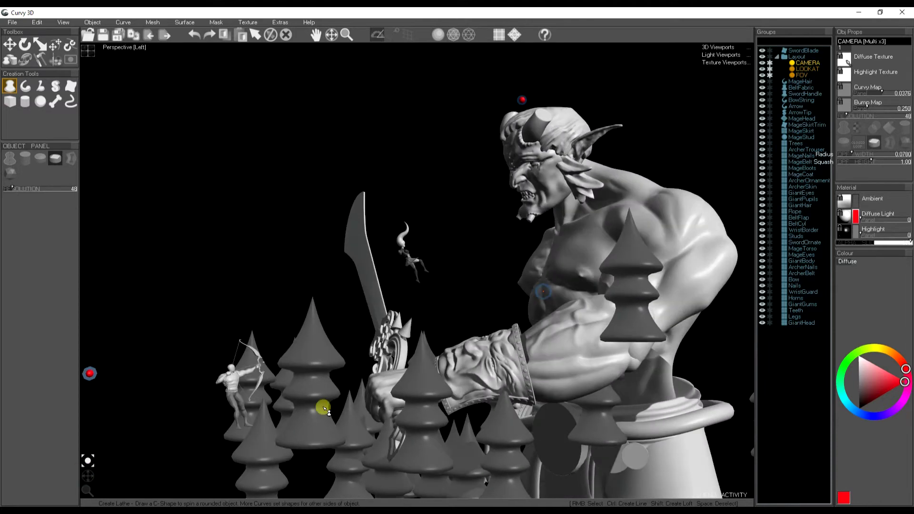
{"action": "right_click_drag", "start_coordinate": [320, 408], "coordinate": [408, 375]}
{"action": "left_click", "coordinate": [531, 276]}
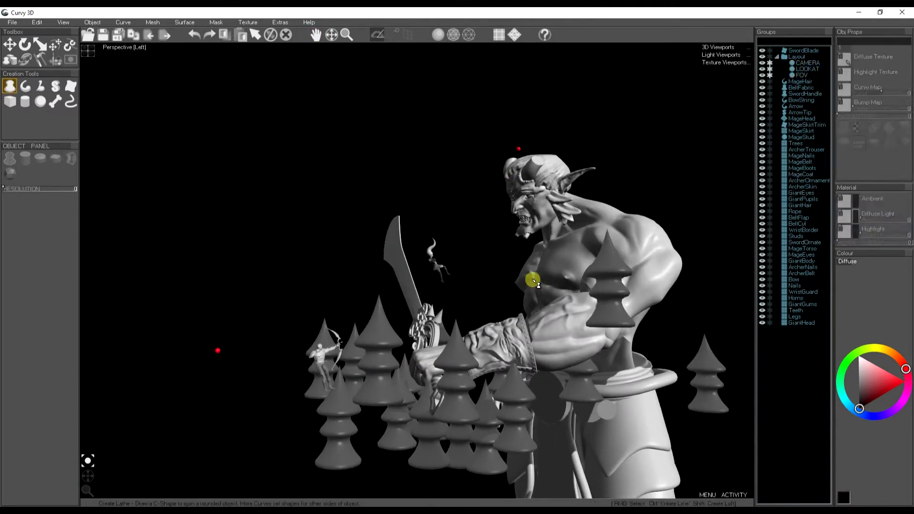
{"action": "key", "text": "ctrl+z"}
{"action": "right_click_drag", "start_coordinate": [529, 316], "coordinate": [469, 302]}
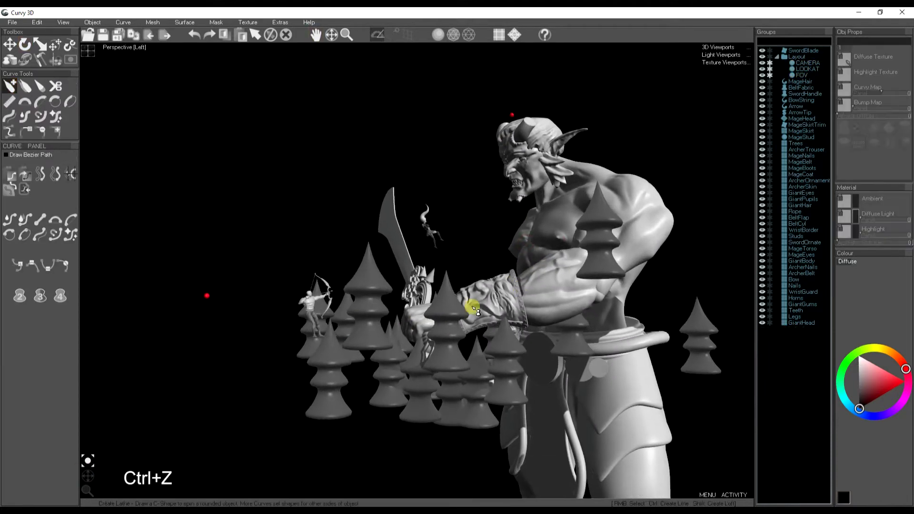
{"action": "left_click_drag", "start_coordinate": [87, 461], "coordinate": [150, 417]}
{"action": "scroll", "coordinate": [377, 259], "scroll_direction": "up", "scroll_amount": 5}
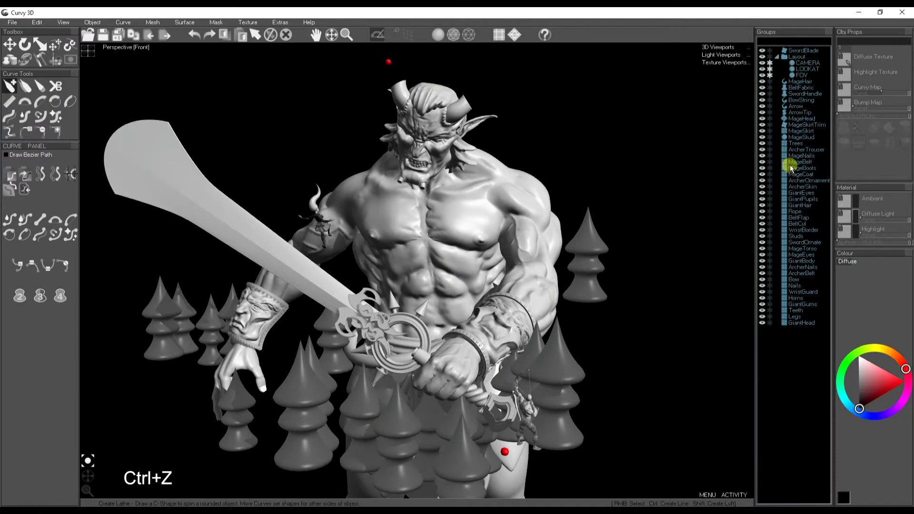
Step: Ungroup the Layout group so CAMERA, LOOKAT and FOV become separate objects, and clear the selection
{"action": "left_click", "coordinate": [793, 57]}
{"action": "left_click", "coordinate": [92, 22]}
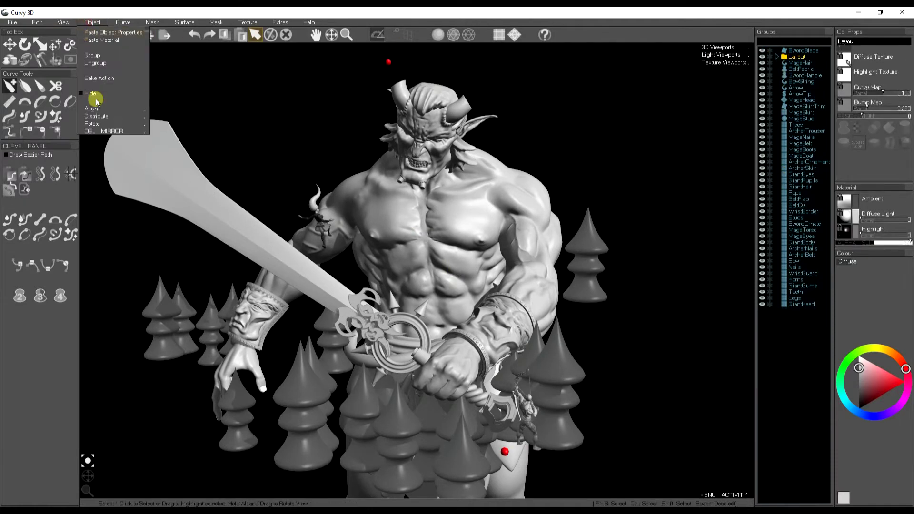
{"action": "left_click", "coordinate": [94, 64]}
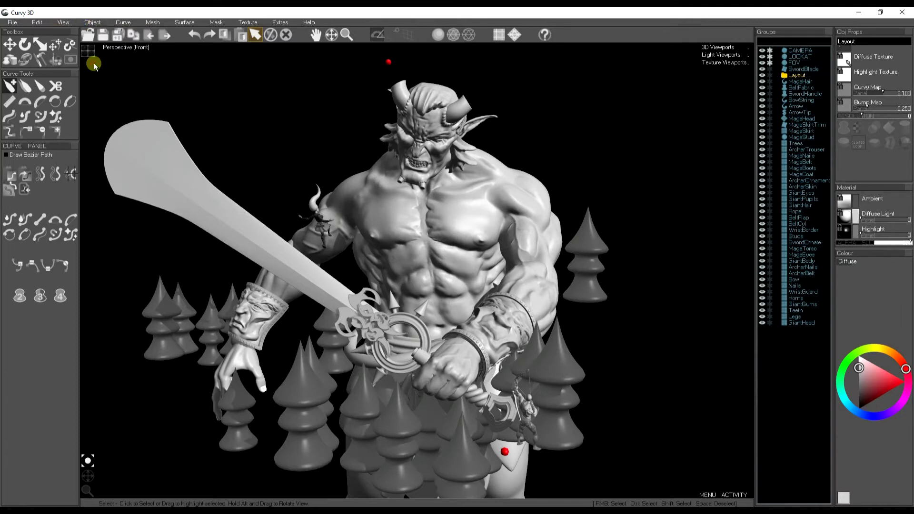
{"action": "left_click", "coordinate": [785, 365]}
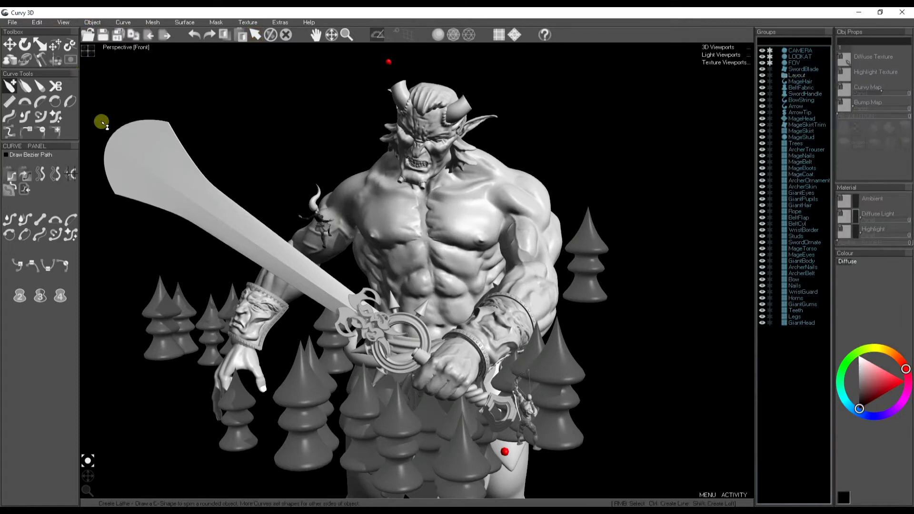
Step: Export the whole scene in OBJ format to the wip folder as Giant2.obj
{"action": "left_click", "coordinate": [12, 22]}
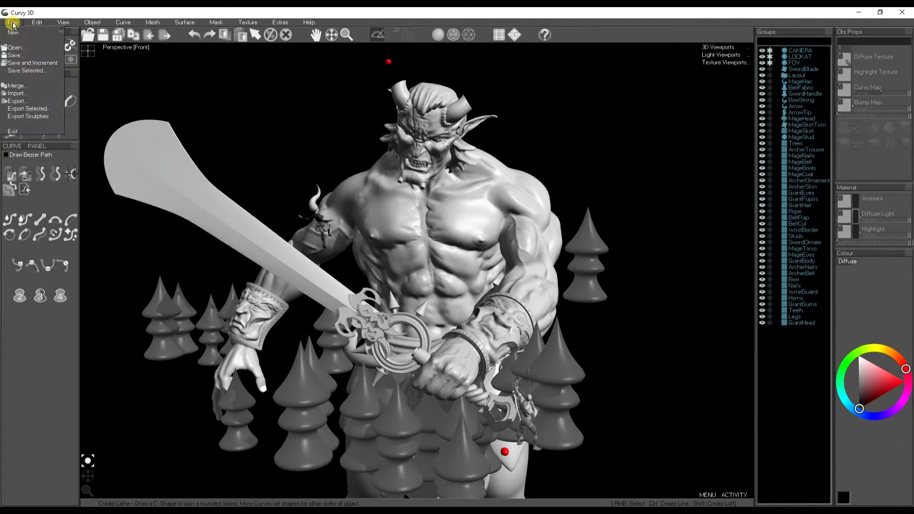
{"action": "left_click", "coordinate": [26, 101]}
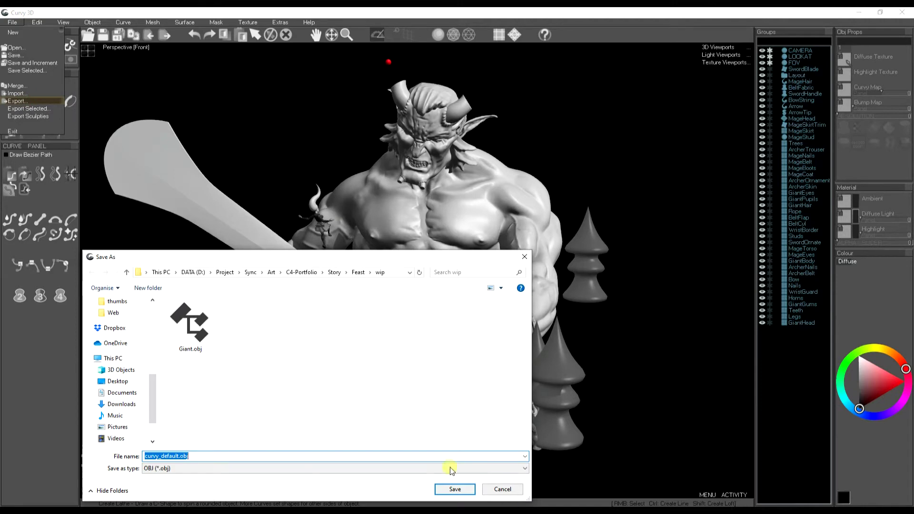
{"action": "left_click", "coordinate": [192, 320]}
{"action": "left_click", "coordinate": [153, 456]}
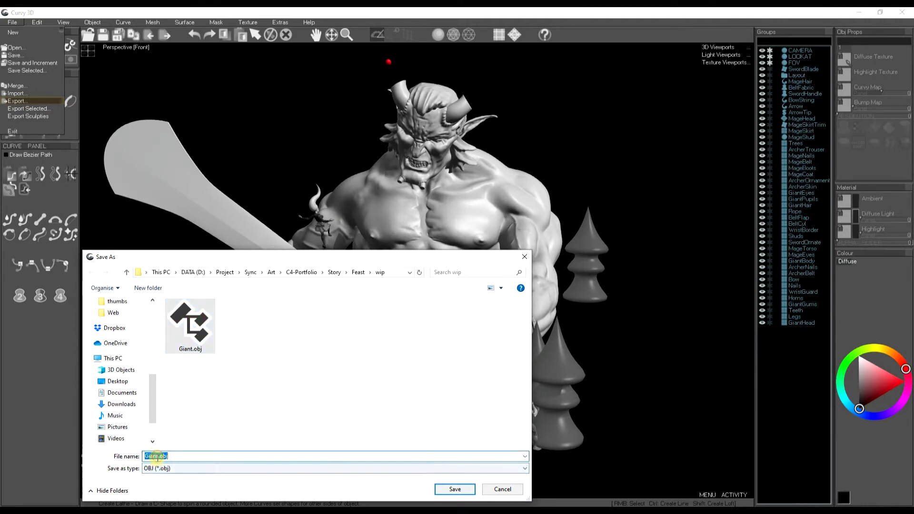
{"action": "left_click", "coordinate": [158, 456]}
{"action": "left_click", "coordinate": [159, 456]}
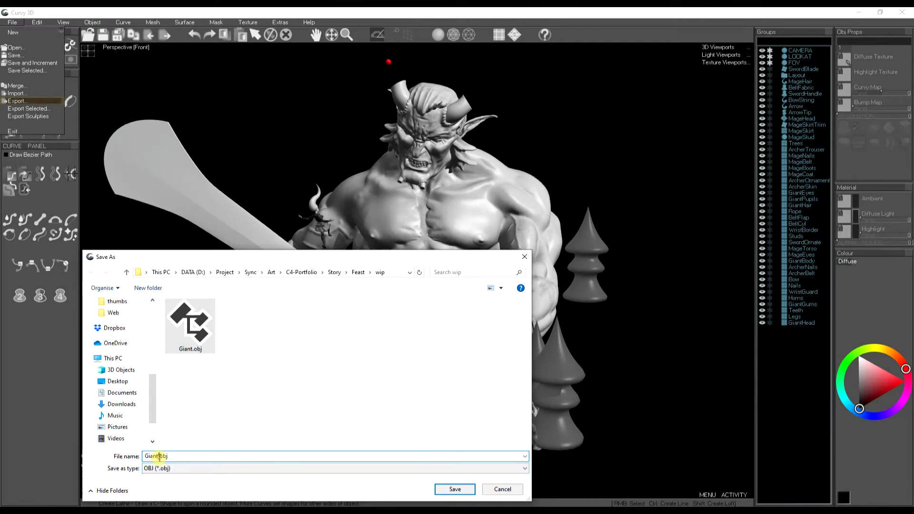
{"action": "key", "text": "Home"}
{"action": "type", "text": "2"}
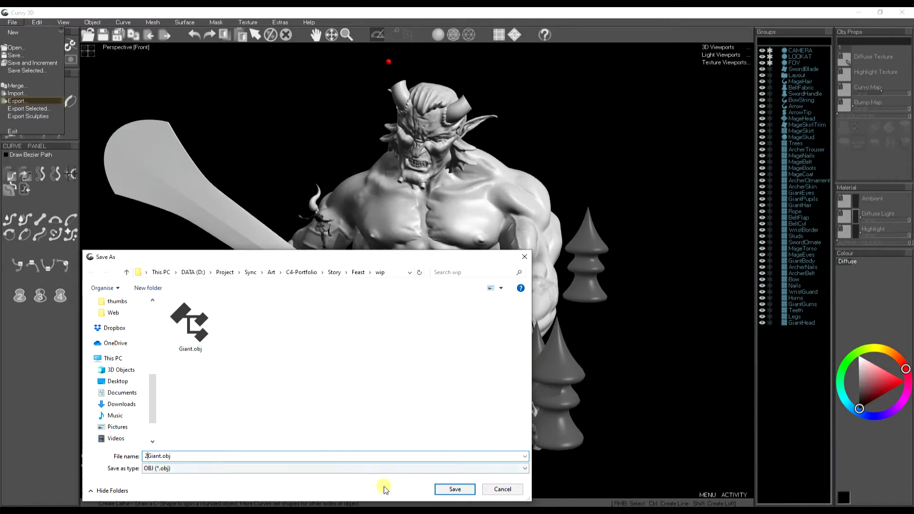
{"action": "left_click", "coordinate": [158, 456]}
{"action": "key", "text": "Home"}
{"action": "key", "text": "Delete"}
{"action": "left_click", "coordinate": [157, 457]}
{"action": "type", "text": "2"}
{"action": "left_click", "coordinate": [457, 490]}
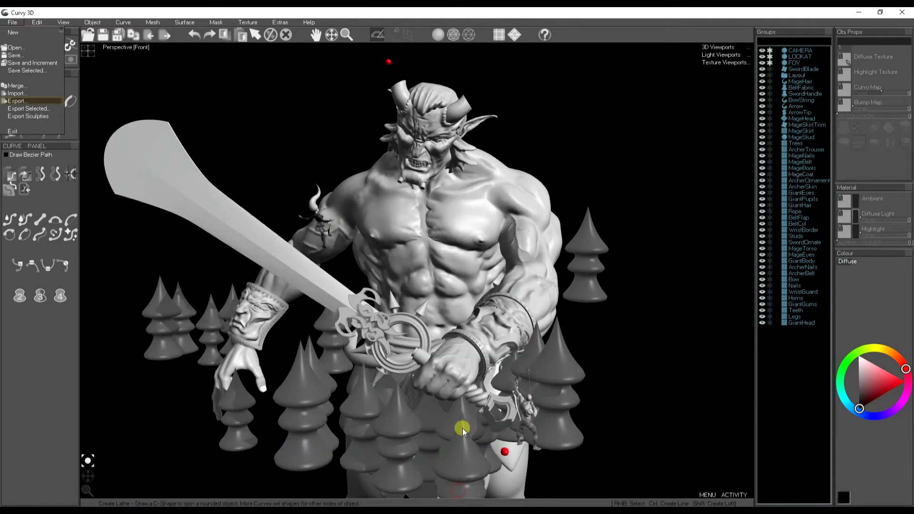
{"action": "left_click", "coordinate": [490, 352]}
{"action": "left_click_drag", "start_coordinate": [508, 310], "coordinate": [506, 325], "text": "shift"}
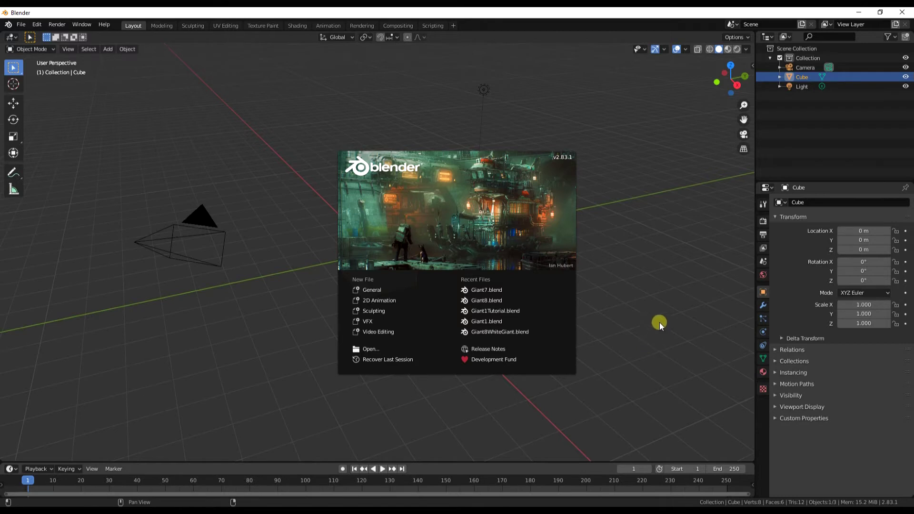
Step: Switch to Blender, dismiss the splash screen and delete the default cube
{"action": "left_click", "coordinate": [317, 101]}
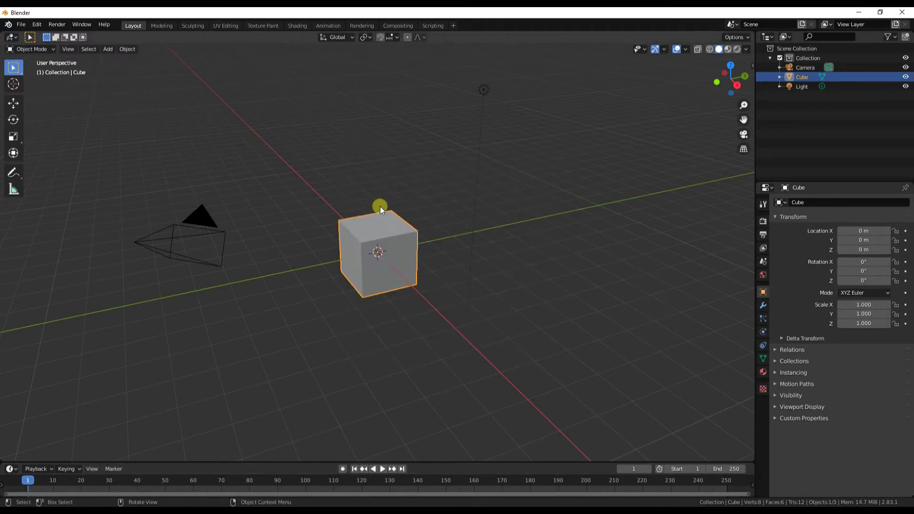
{"action": "mouse_move", "coordinate": [406, 198]}
{"action": "middle_mouse_down"}
{"action": "mouse_move", "coordinate": [414, 198]}
{"action": "mouse_move", "coordinate": [400, 193]}
{"action": "mouse_move", "coordinate": [425, 186]}
{"action": "mouse_move", "coordinate": [410, 200]}
{"action": "middle_mouse_up"}
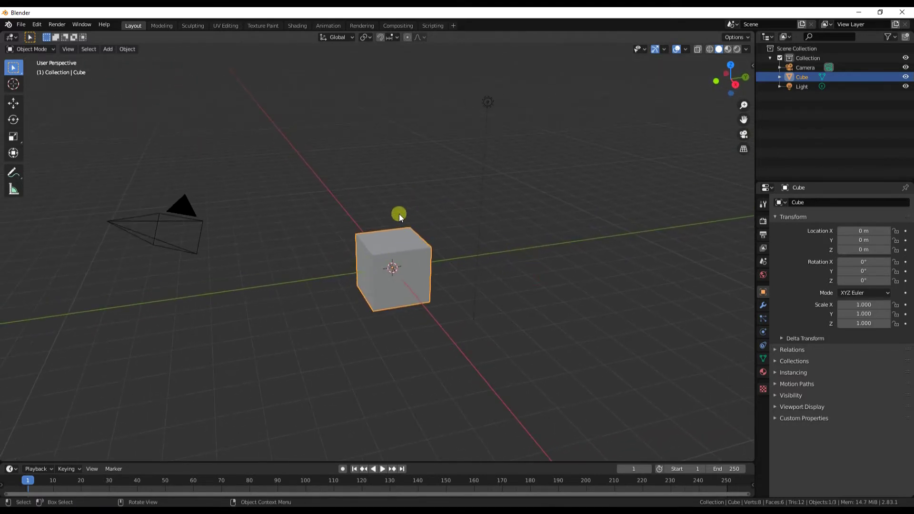
{"action": "left_click", "coordinate": [398, 213]}
{"action": "left_click", "coordinate": [394, 240]}
{"action": "key", "text": "x"}
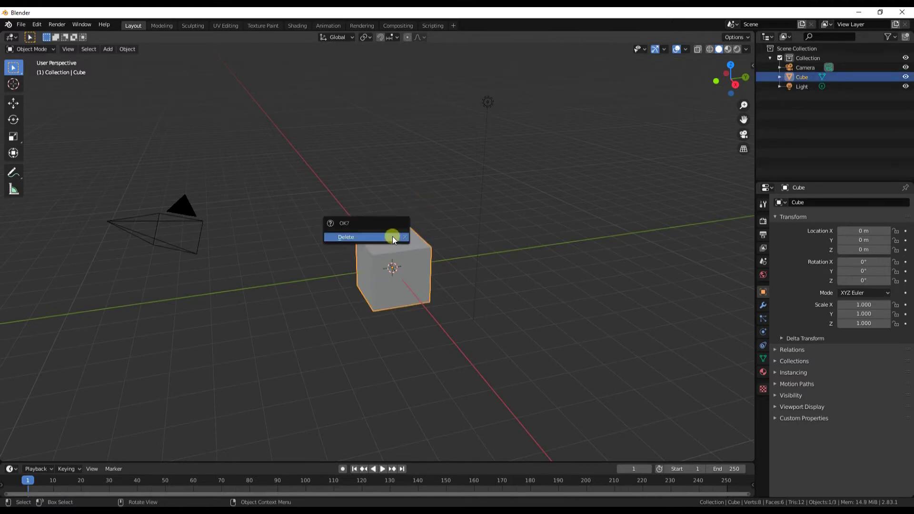
{"action": "left_click", "coordinate": [393, 236]}
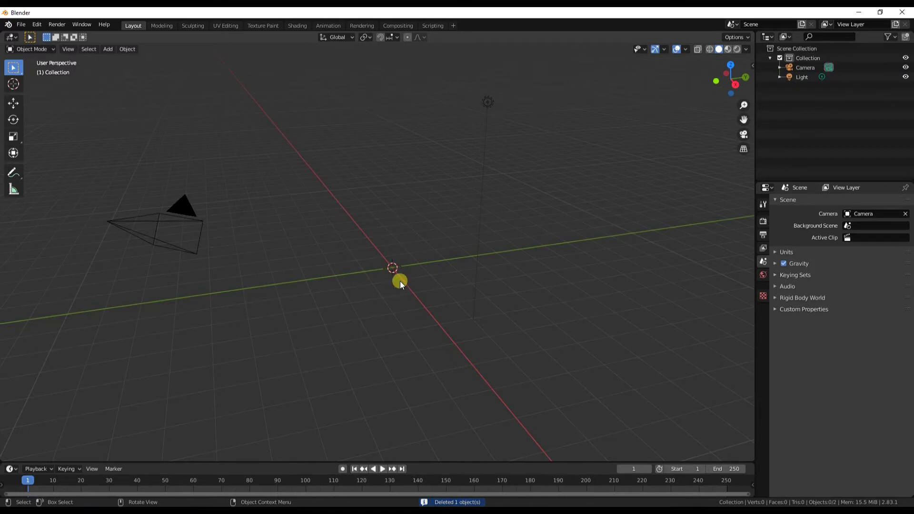
Step: Import Giant.obj from the Feast wip folder as a Wavefront OBJ, and check the giant scene from the side and front
{"action": "left_click", "coordinate": [21, 24]}
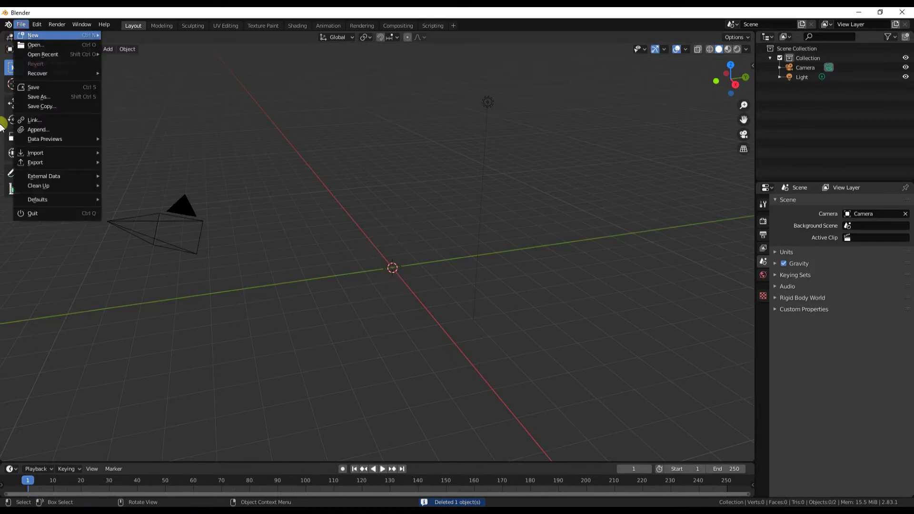
{"action": "mouse_move", "coordinate": [51, 162]}
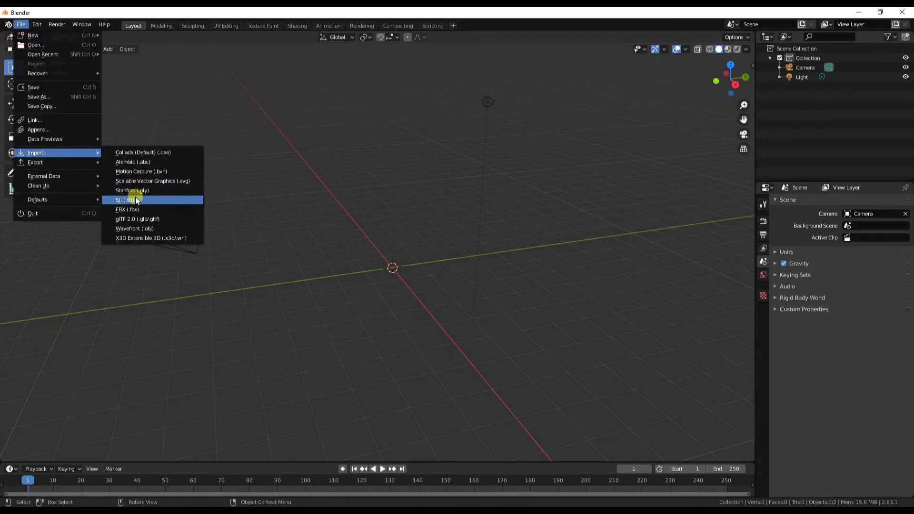
{"action": "left_click", "coordinate": [140, 228]}
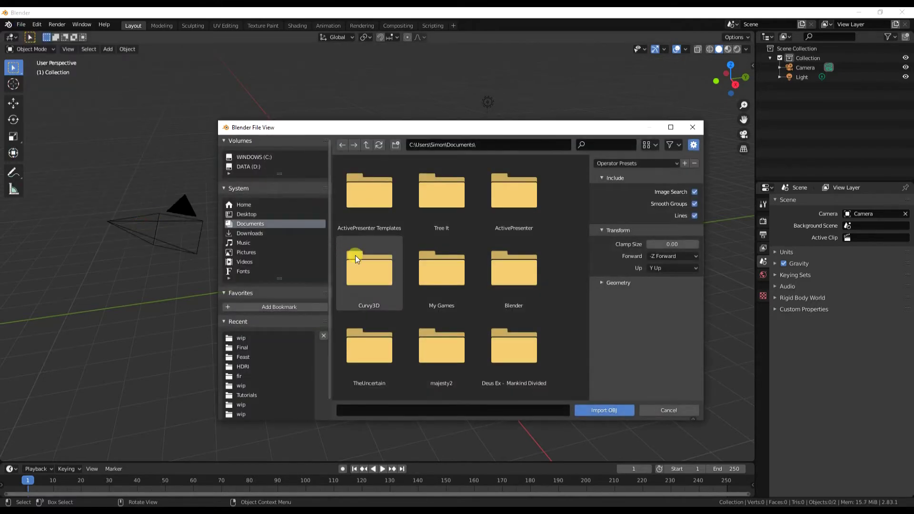
{"action": "left_click", "coordinate": [242, 339]}
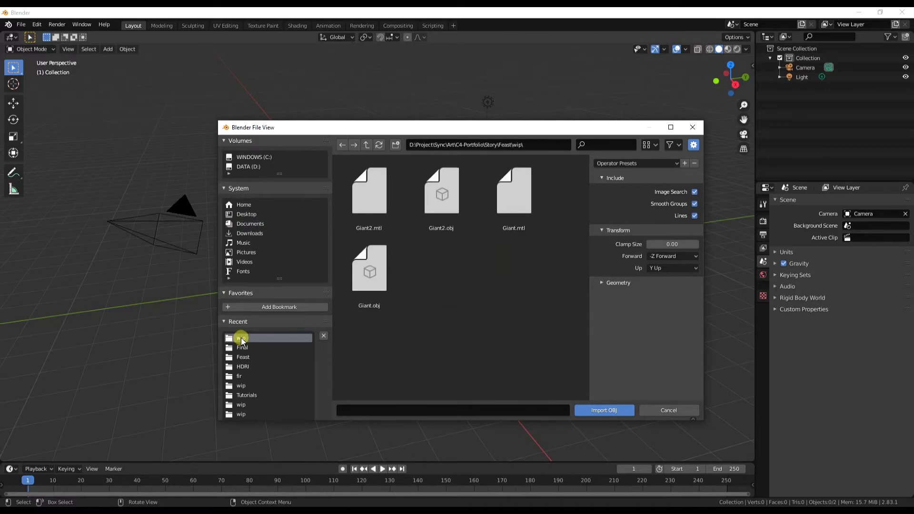
{"action": "left_click", "coordinate": [375, 270]}
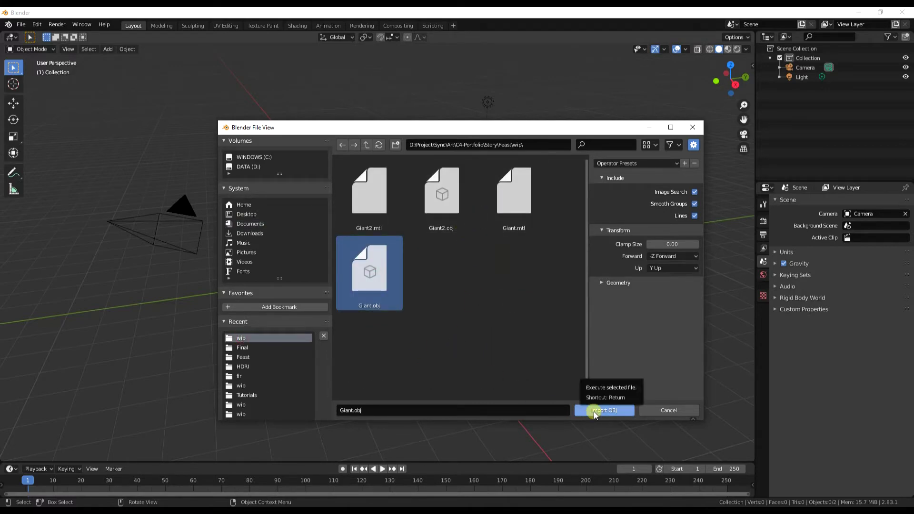
{"action": "left_click", "coordinate": [594, 412]}
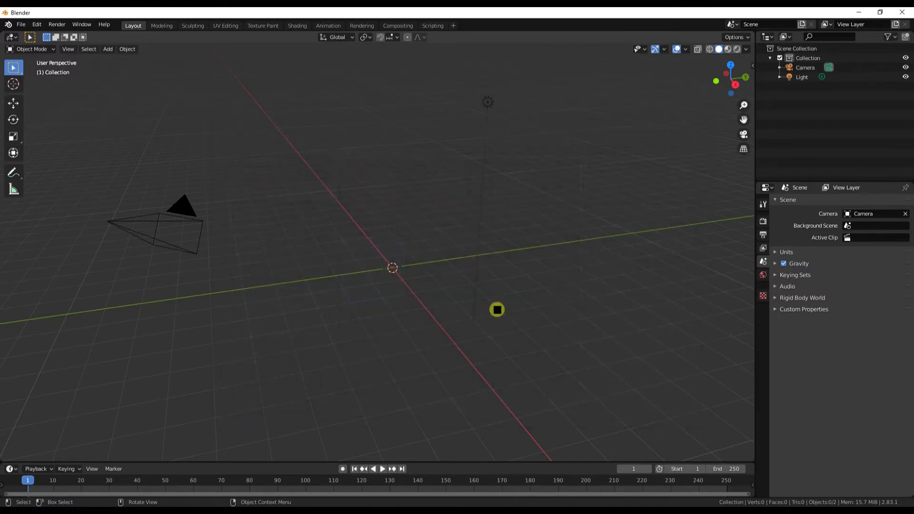
{"action": "middle_click_drag", "start_coordinate": [495, 307], "coordinate": [530, 298]}
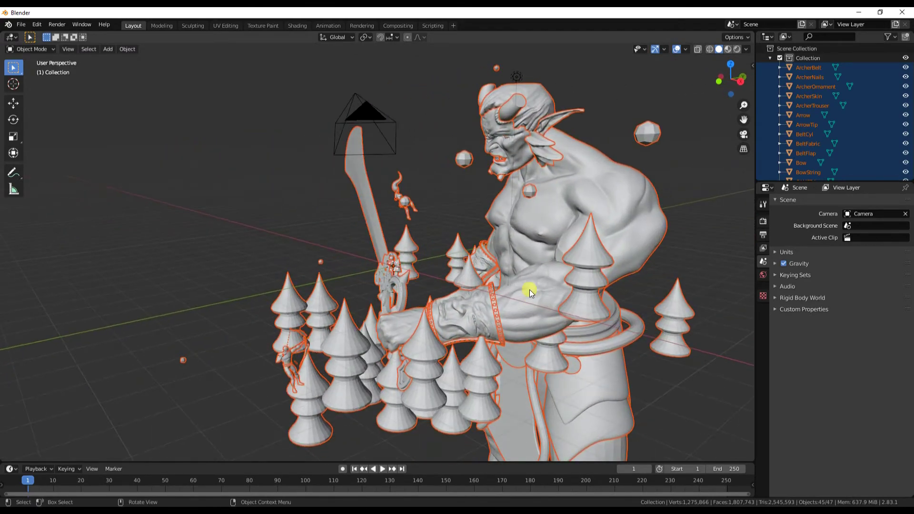
{"action": "middle_click_drag", "start_coordinate": [530, 289], "coordinate": [547, 319]}
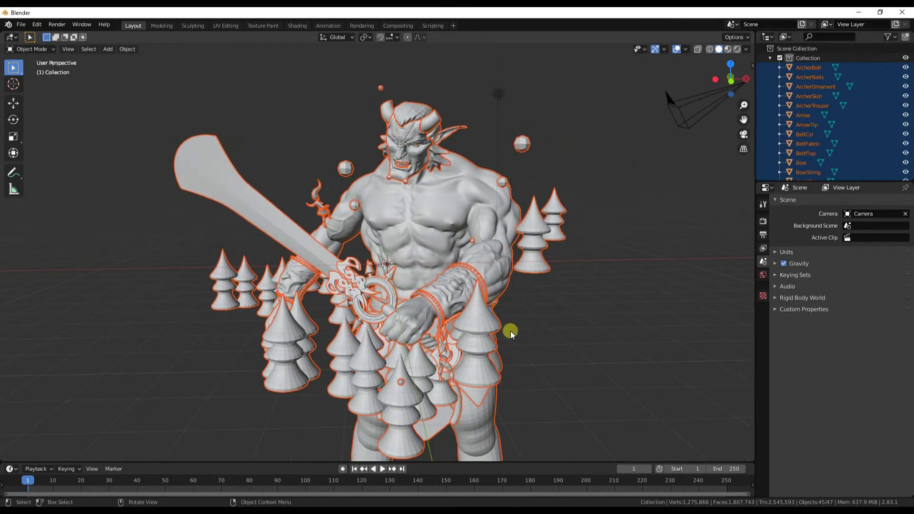
Step: Apply smooth shading to all imported objects and clear the selection, checking the giant from a turned angle
{"action": "scroll", "coordinate": [478, 317], "scroll_direction": "up", "scroll_amount": 3}
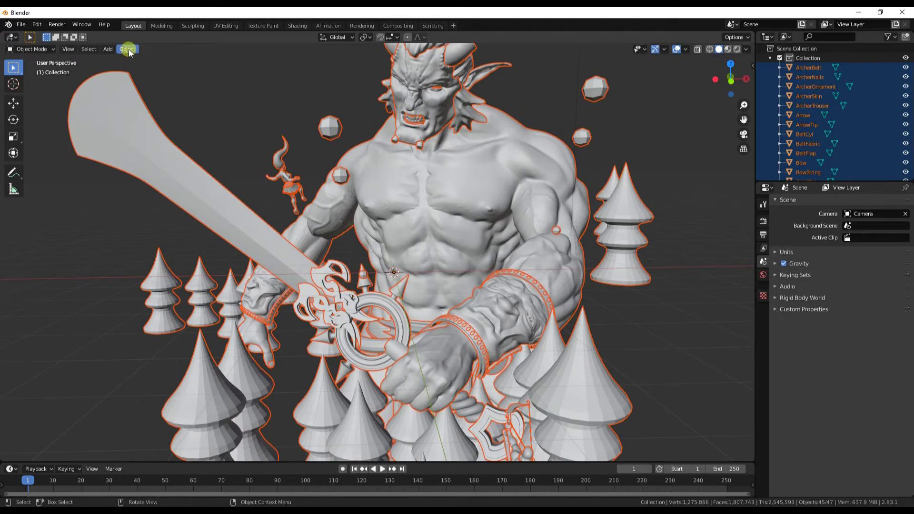
{"action": "left_click", "coordinate": [127, 49]}
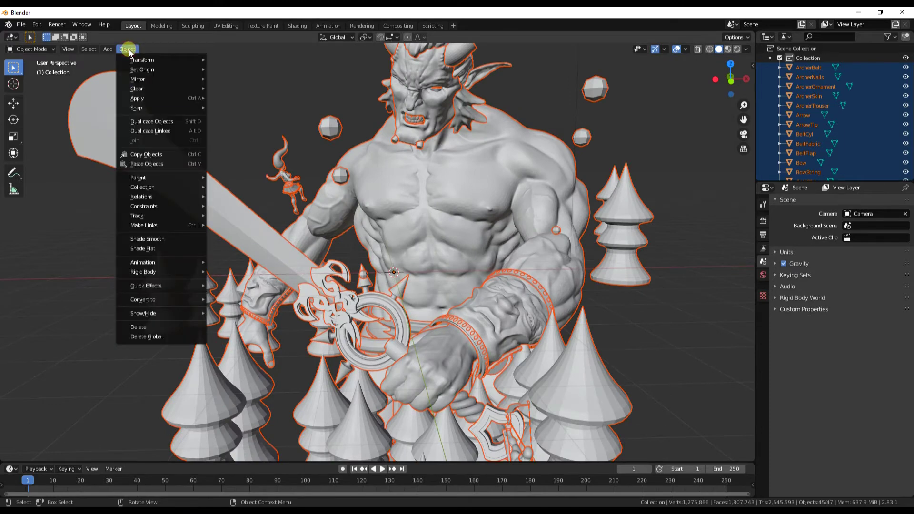
{"action": "left_click", "coordinate": [166, 239]}
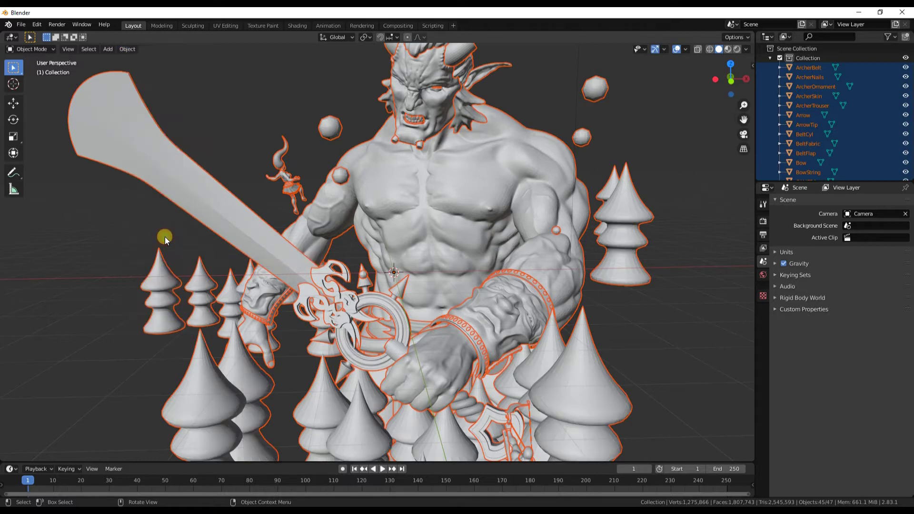
{"action": "left_click", "coordinate": [672, 293]}
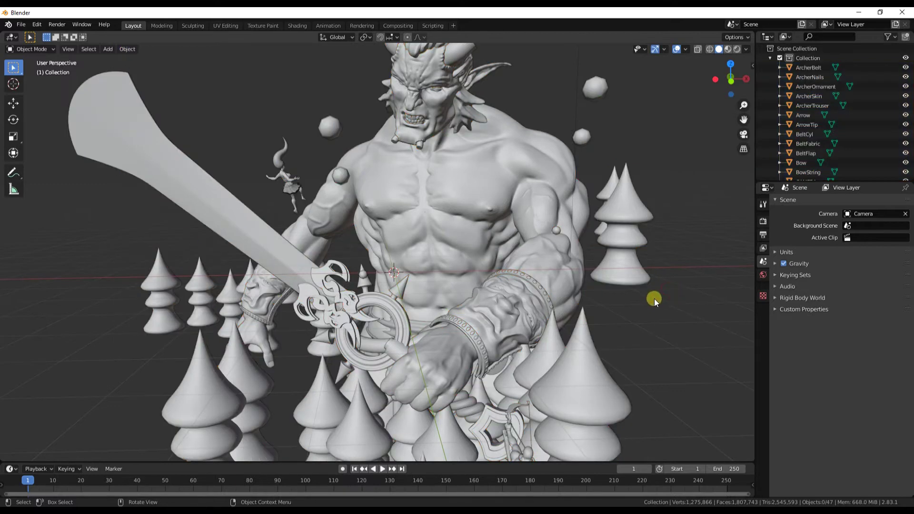
{"action": "middle_click_drag", "start_coordinate": [449, 337], "coordinate": [504, 312]}
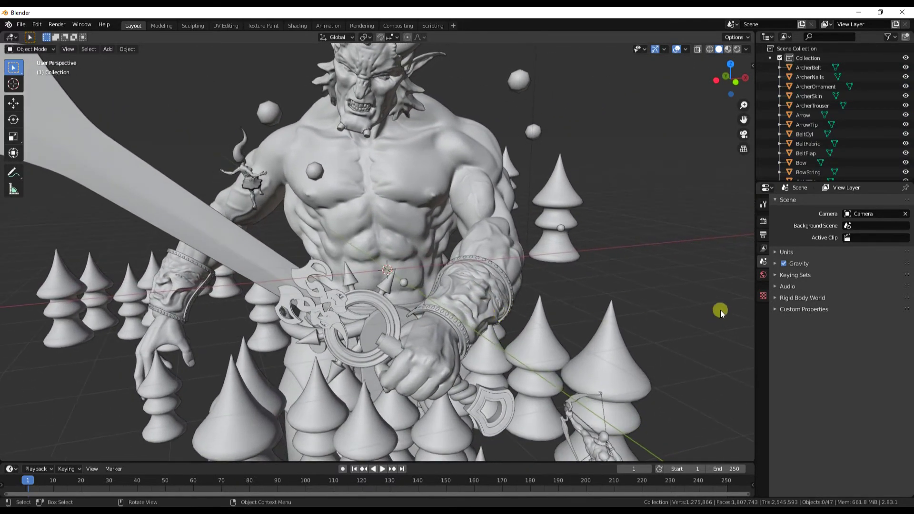
Step: Split the 3D viewport vertically in half and select the camera in a front orthographic view
{"action": "right_click", "coordinate": [755, 306]}
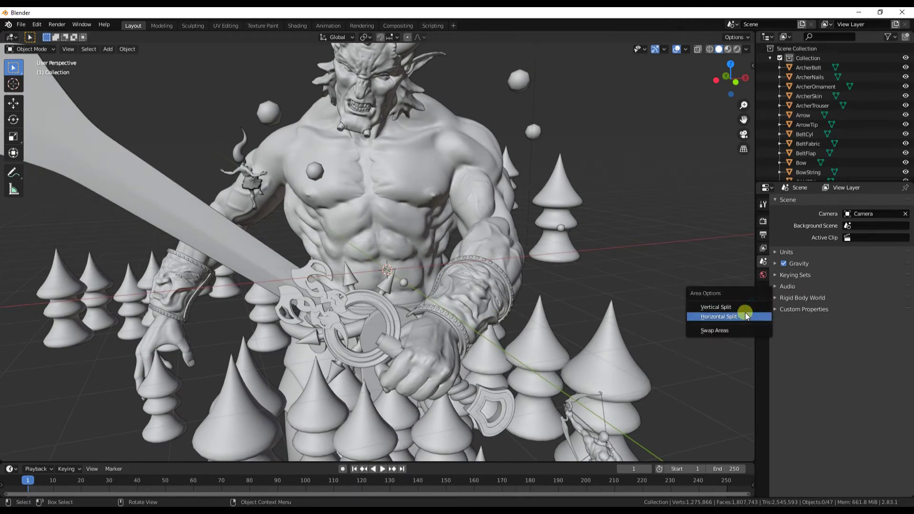
{"action": "left_click", "coordinate": [716, 307]}
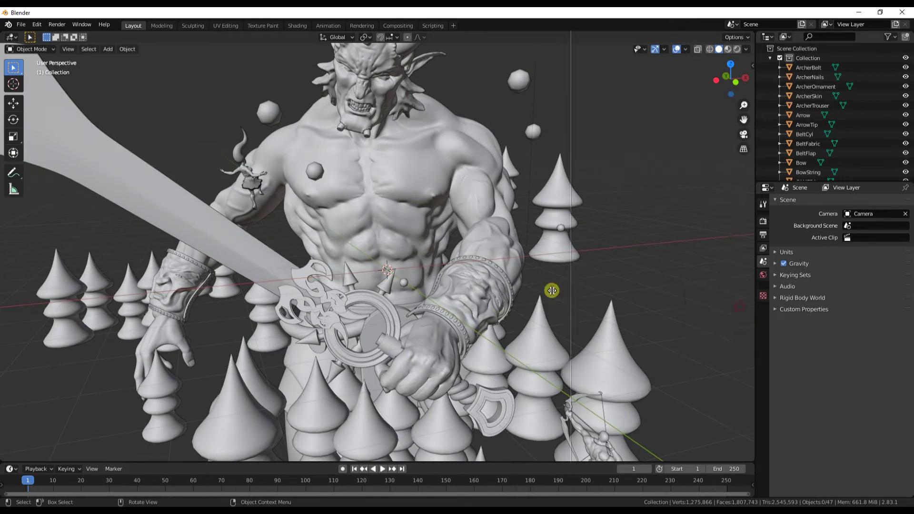
{"action": "left_click", "coordinate": [372, 289]}
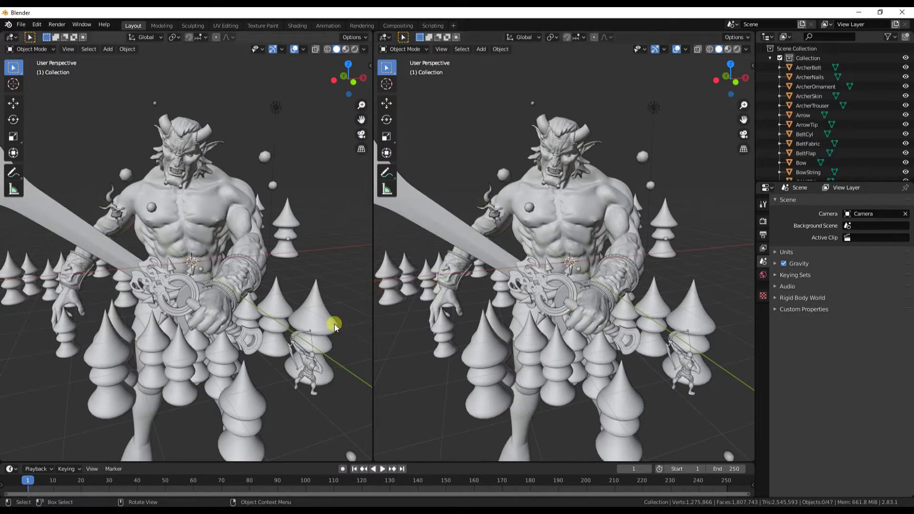
{"action": "middle_click_drag", "start_coordinate": [332, 316], "coordinate": [226, 318]}
{"action": "middle_click_drag", "start_coordinate": [555, 327], "coordinate": [537, 333]}
{"action": "scroll", "coordinate": [162, 274], "scroll_direction": "down", "scroll_amount": 3}
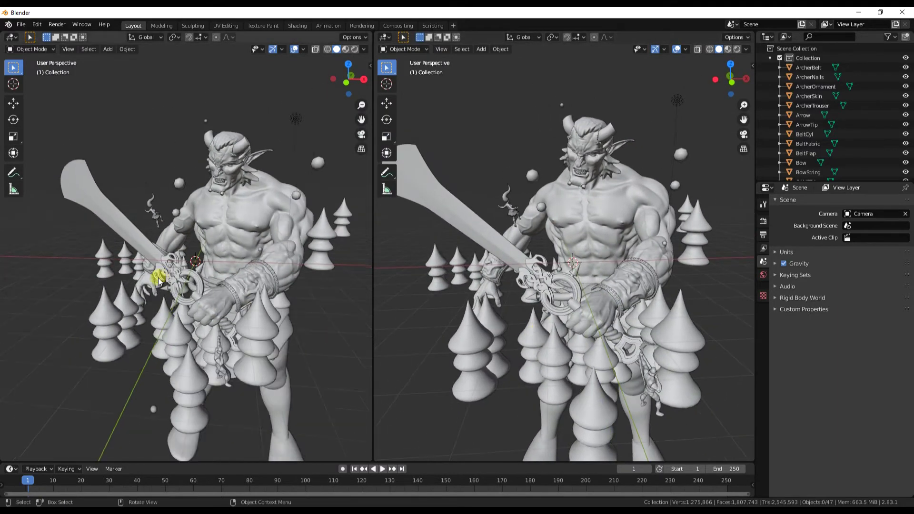
{"action": "key", "text": "KP_1"}
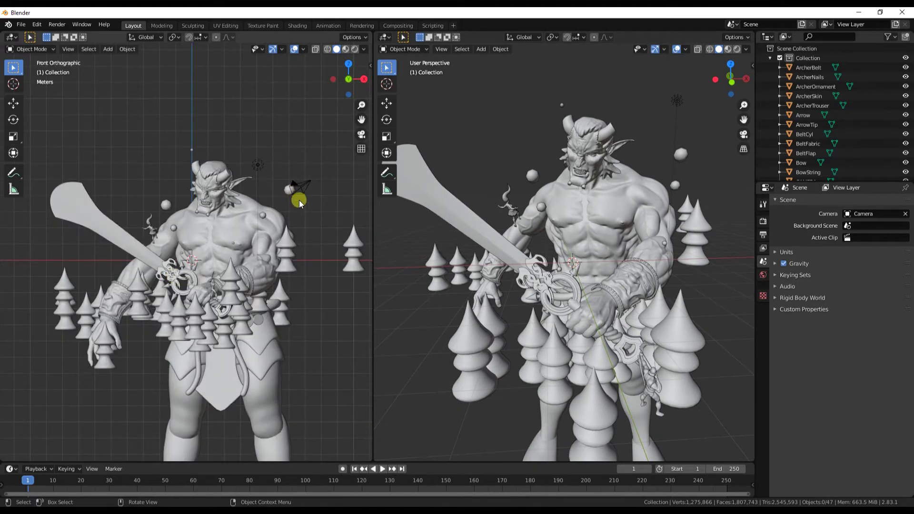
{"action": "left_click", "coordinate": [305, 186]}
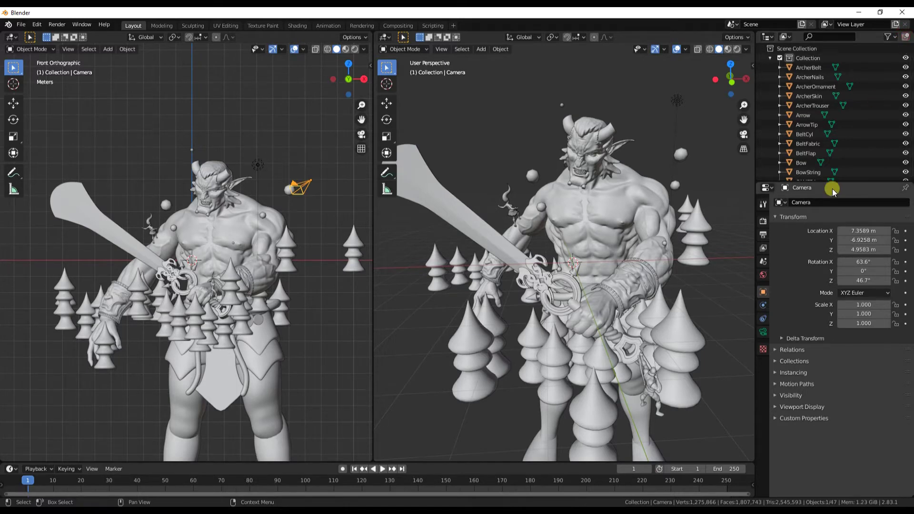
Step: Enlarge the Outliner's height and rename Collection 2 as Archer
{"action": "left_click_drag", "start_coordinate": [827, 181], "coordinate": [848, 422]}
{"action": "scroll", "coordinate": [839, 325], "scroll_direction": "down", "scroll_amount": 5}
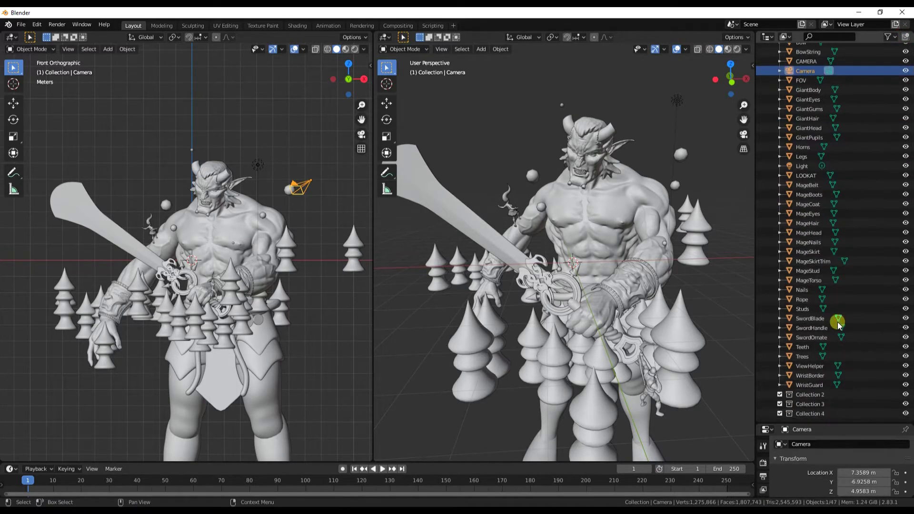
{"action": "double_click", "coordinate": [805, 393]}
{"action": "type", "text": "Archer"}
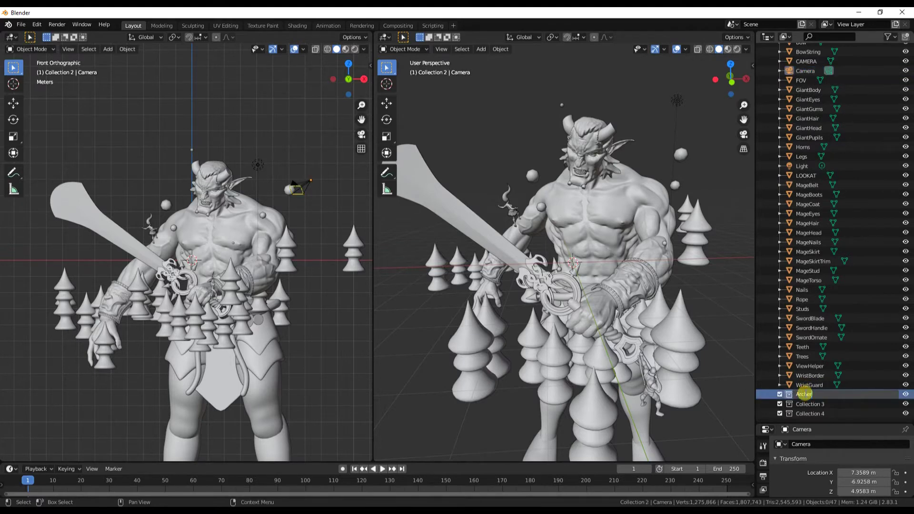
{"action": "key", "text": "Return"}
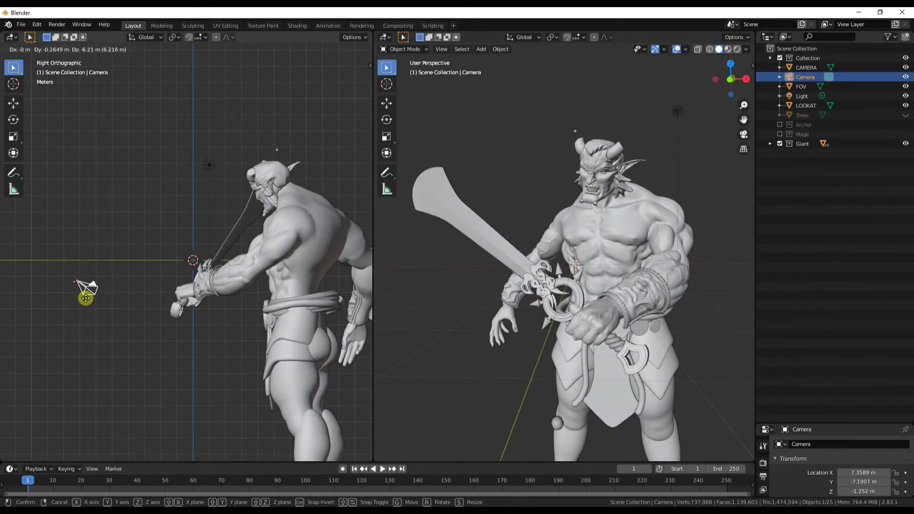
Step: Place the camera at about Y -7.31 m, Z -1.34 m in the side view and rotate it roughly level toward the giant
{"action": "left_click", "coordinate": [84, 300]}
{"action": "key", "text": "r"}
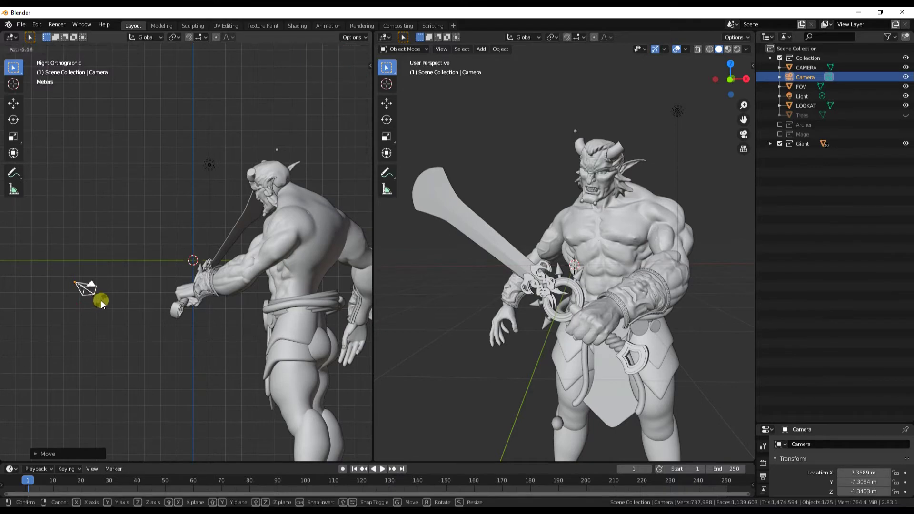
{"action": "left_click", "coordinate": [112, 285]}
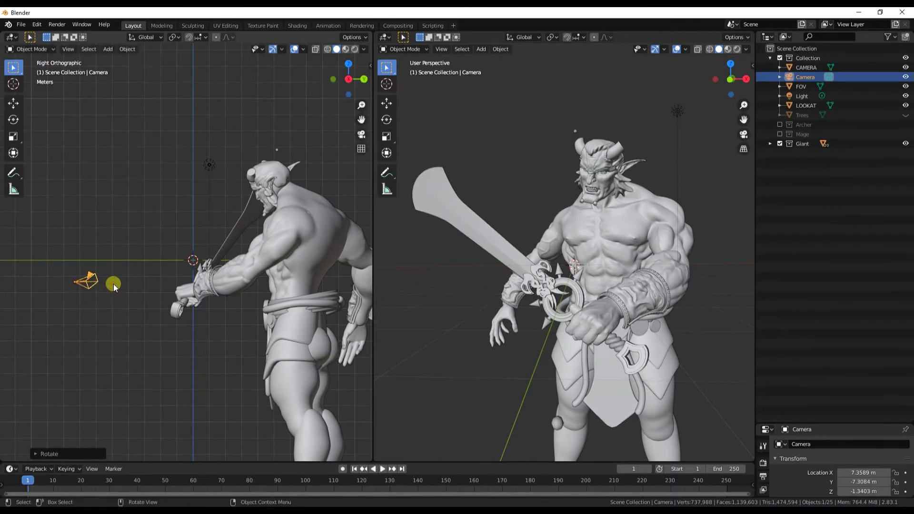
Step: In the top view, move the camera onto the Y axis at about Y -7.34 m and rotate it about 41° to face the giant
{"action": "key", "text": "KP_7"}
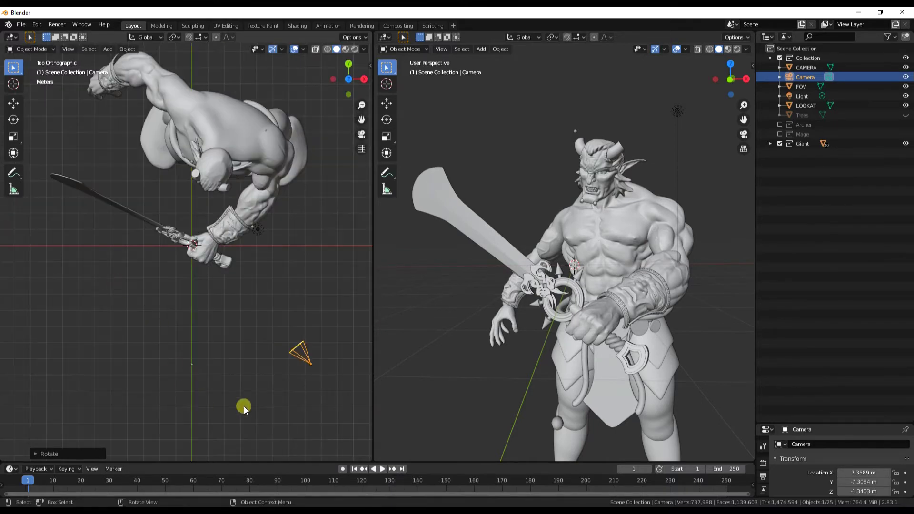
{"action": "key", "text": "g"}
{"action": "left_click", "coordinate": [150, 399]}
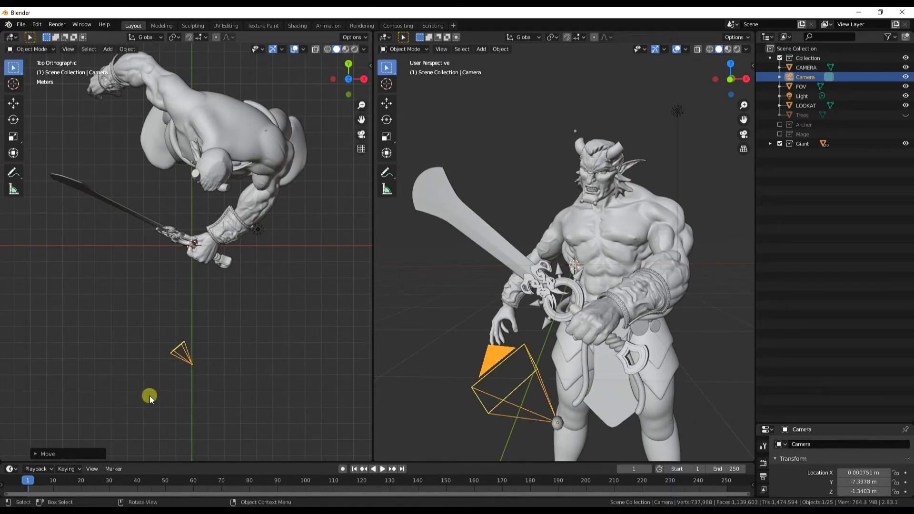
{"action": "key", "text": "r"}
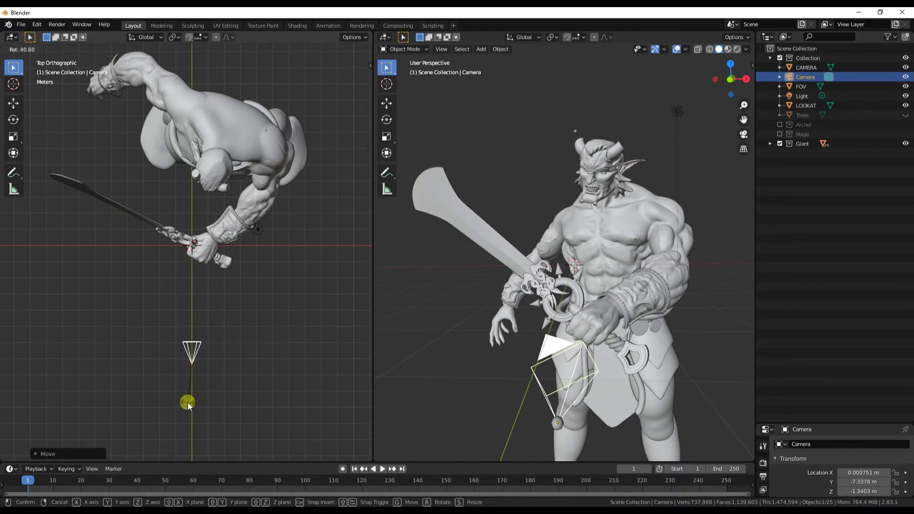
{"action": "left_click", "coordinate": [188, 402]}
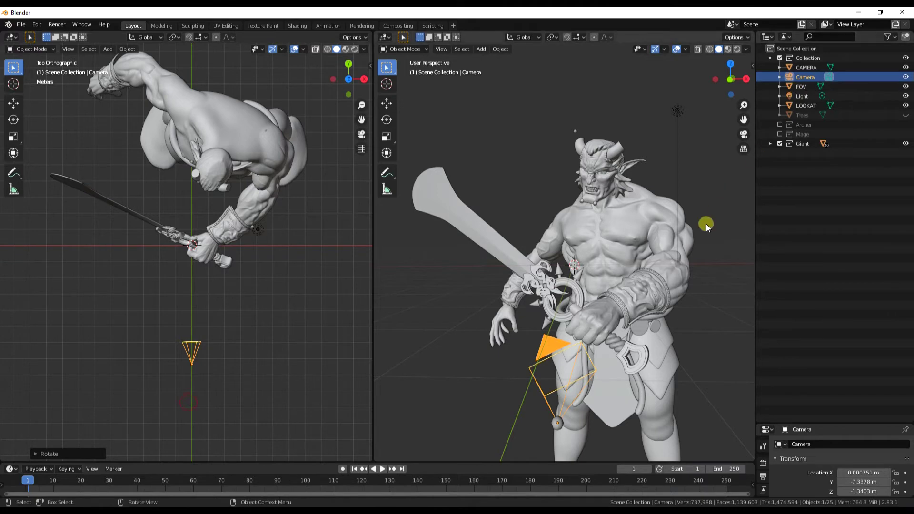
Step: Exclude the Giant collection, look through the camera and roll it about 26° to level the horizon
{"action": "left_click", "coordinate": [779, 144]}
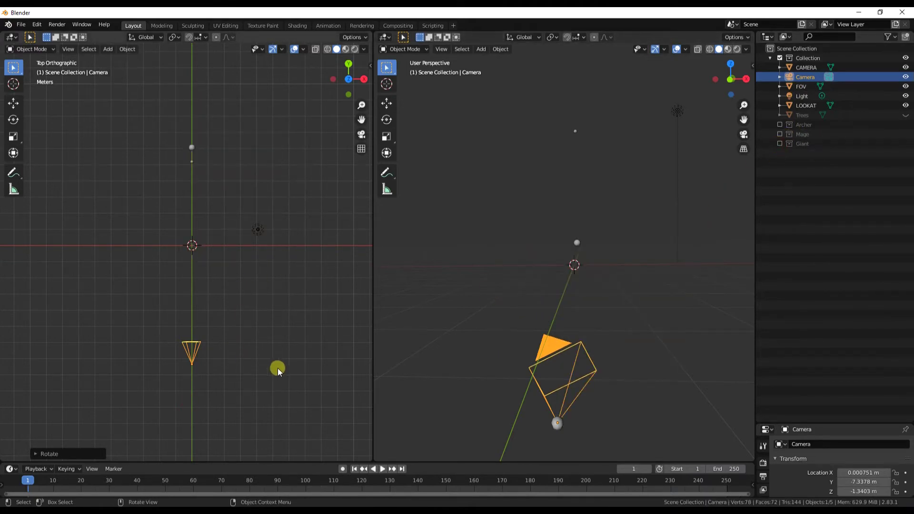
{"action": "left_click", "coordinate": [744, 134]}
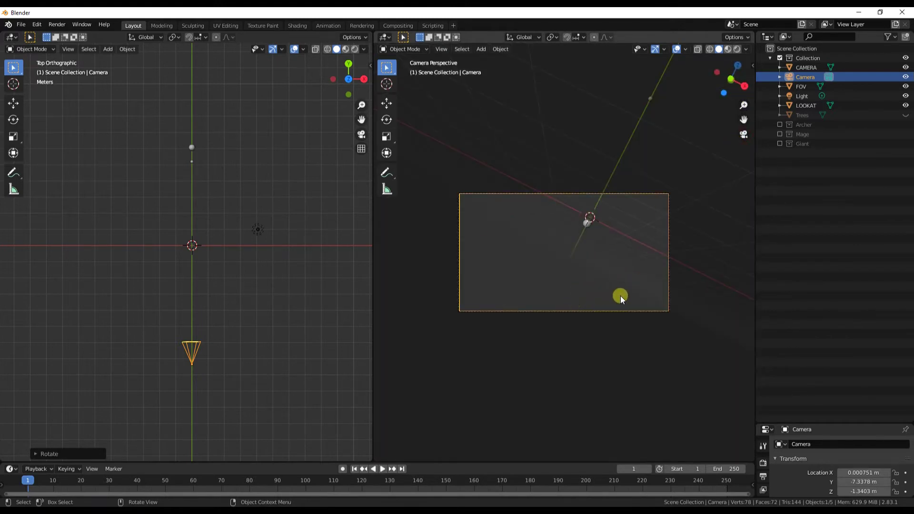
{"action": "key", "text": "r"}
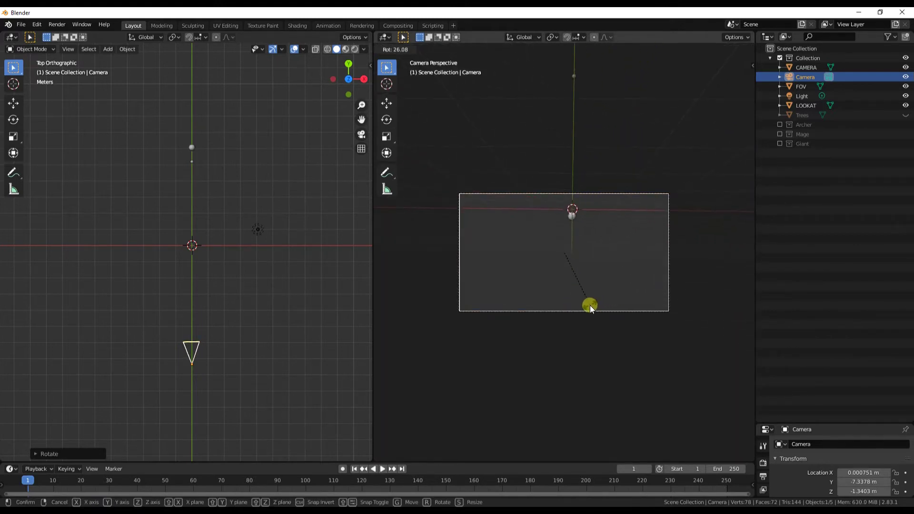
{"action": "left_click", "coordinate": [590, 304]}
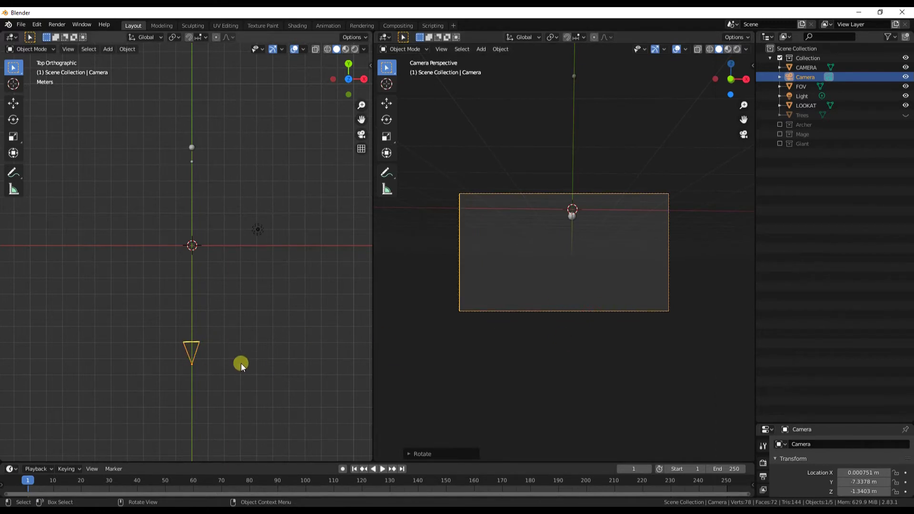
Step: Tilt the camera up about 6.65° in the side view to aim it at the LOOKAT marker
{"action": "key", "text": "KP_3"}
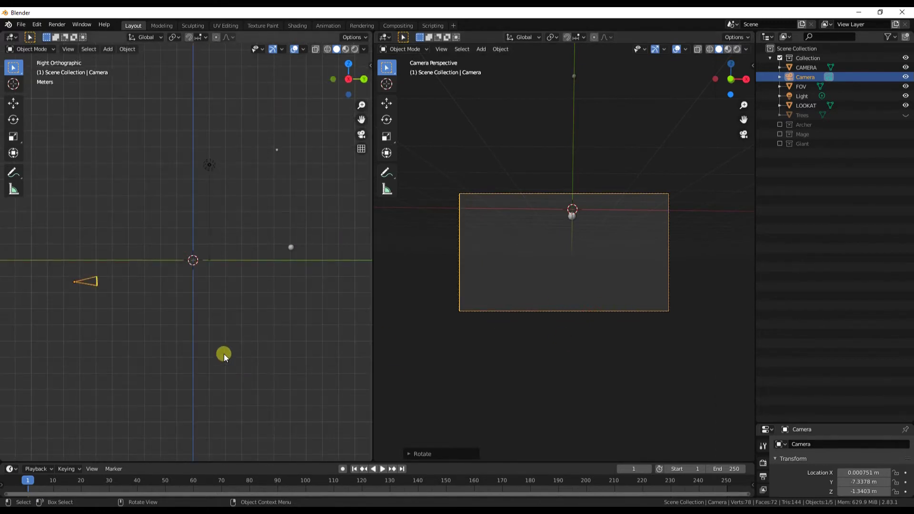
{"action": "key", "text": "r"}
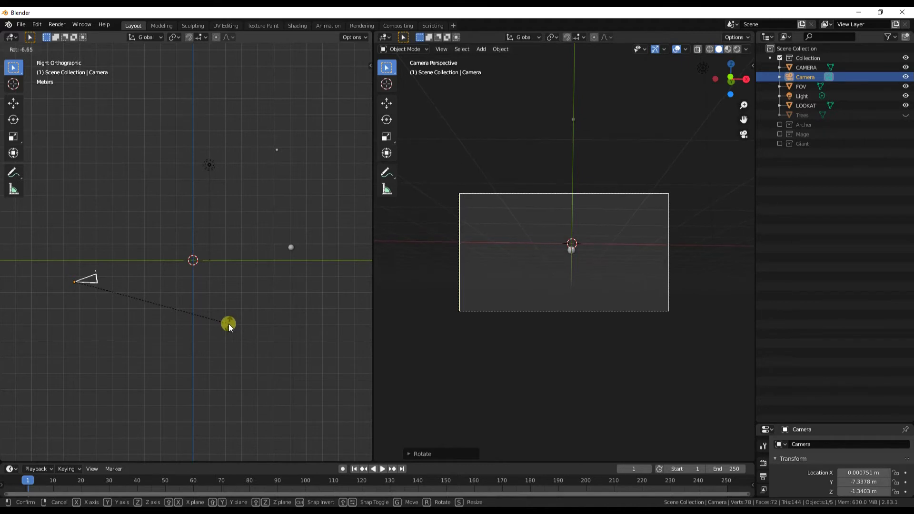
{"action": "left_click", "coordinate": [228, 324]}
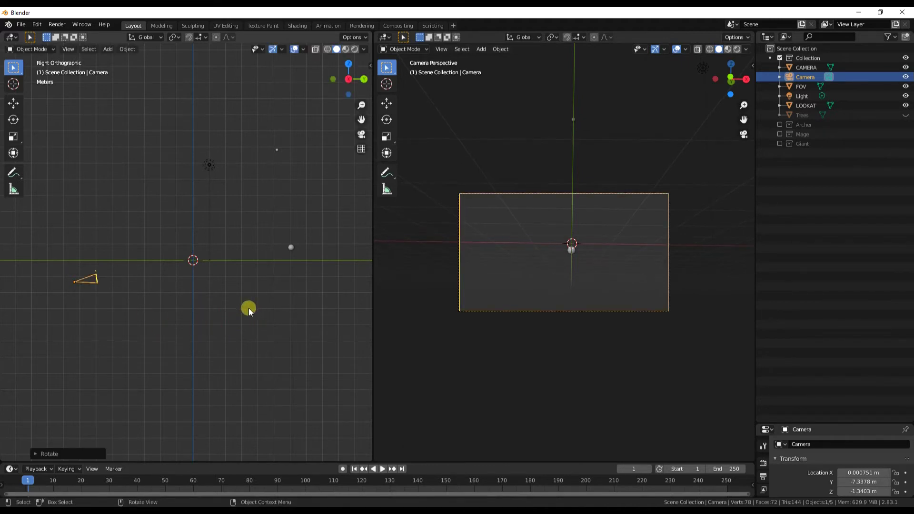
Step: Fine-tune the camera's rotation in the top view to centre the LOOKAT marker horizontally in the camera frame
{"action": "key", "text": "KP_7"}
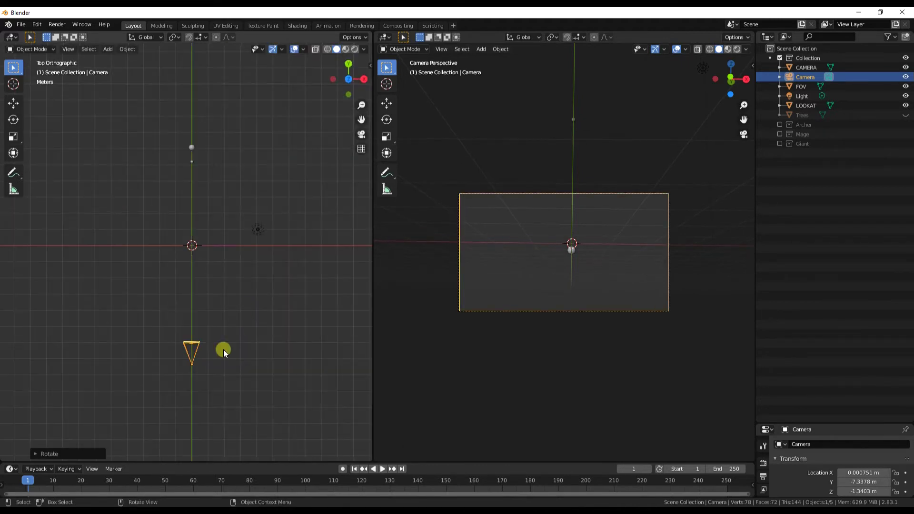
{"action": "key", "text": "r"}
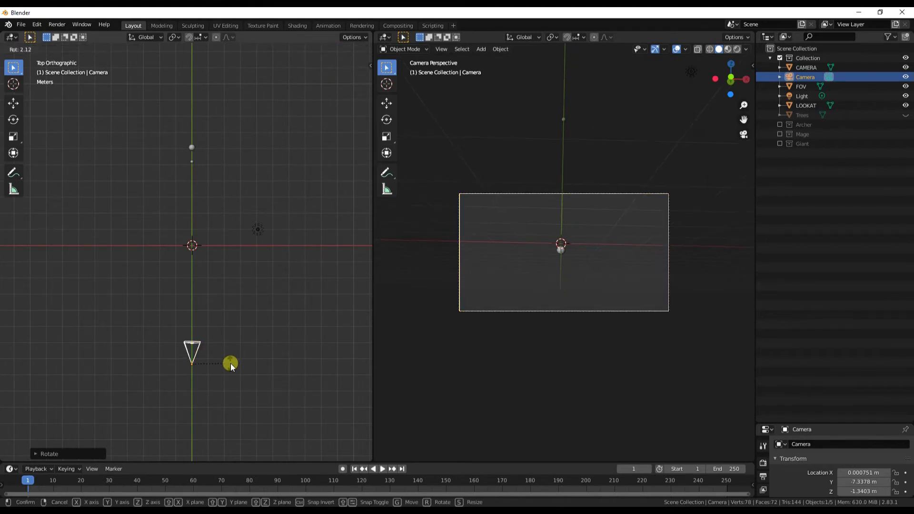
{"action": "left_click", "coordinate": [233, 363]}
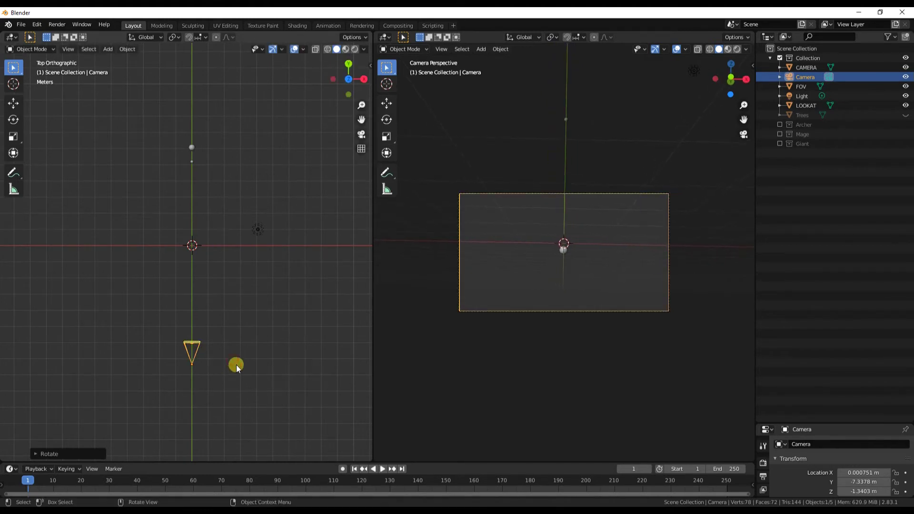
{"action": "key", "text": "r"}
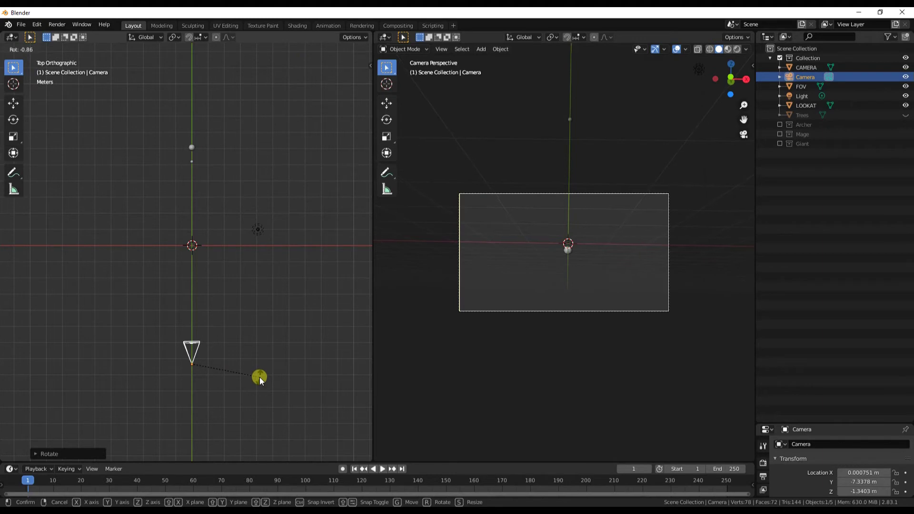
{"action": "left_click", "coordinate": [259, 378]}
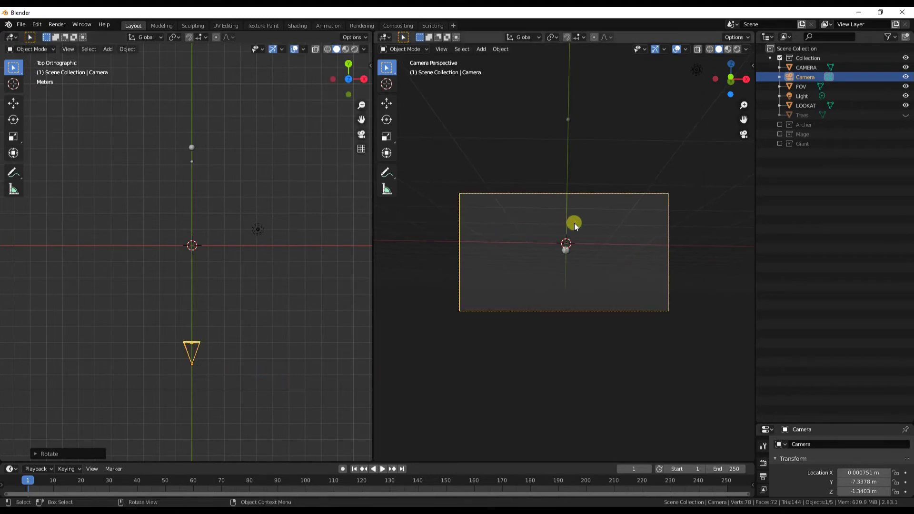
Step: Check the FOV marker's position in the camera view by selecting it, and reselect the camera
{"action": "left_click", "coordinate": [569, 118]}
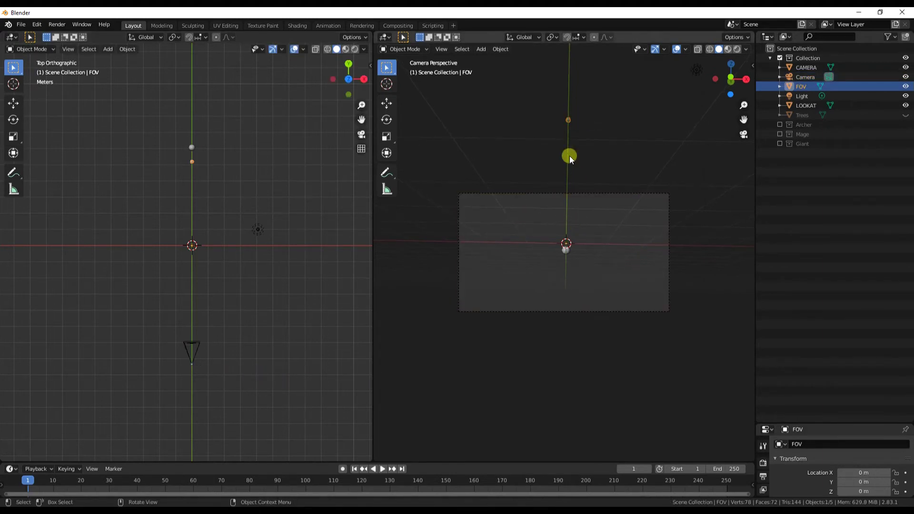
{"action": "left_click", "coordinate": [581, 259]}
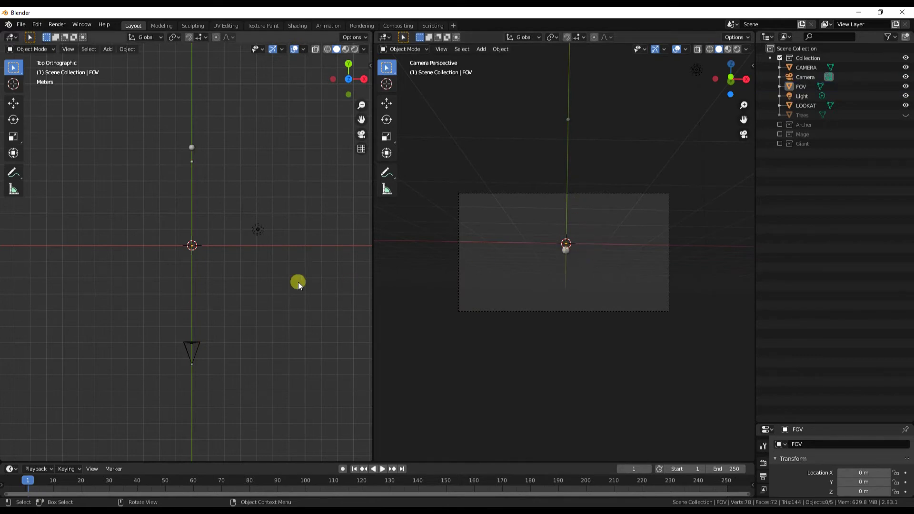
{"action": "left_click", "coordinate": [191, 354]}
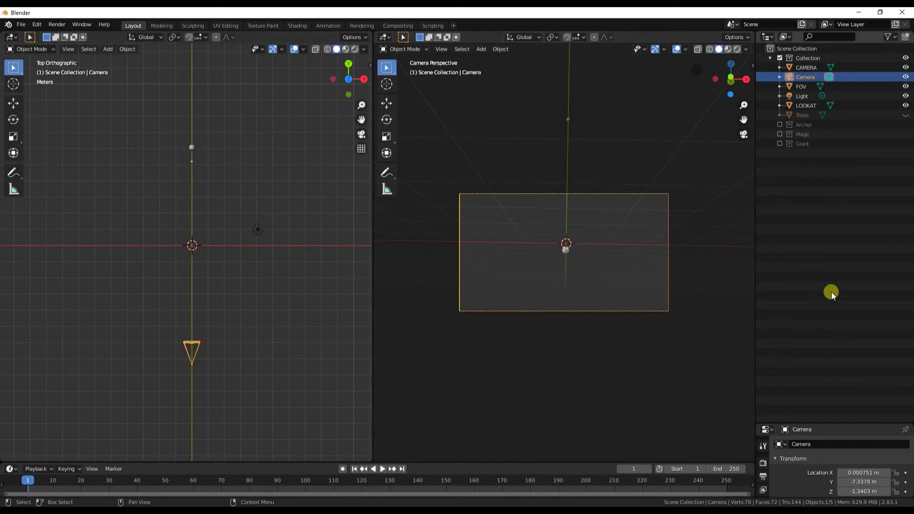
Step: Enlarge the Properties editor and set the camera's focal length to 22 mm
{"action": "left_click_drag", "start_coordinate": [836, 423], "coordinate": [844, 200]}
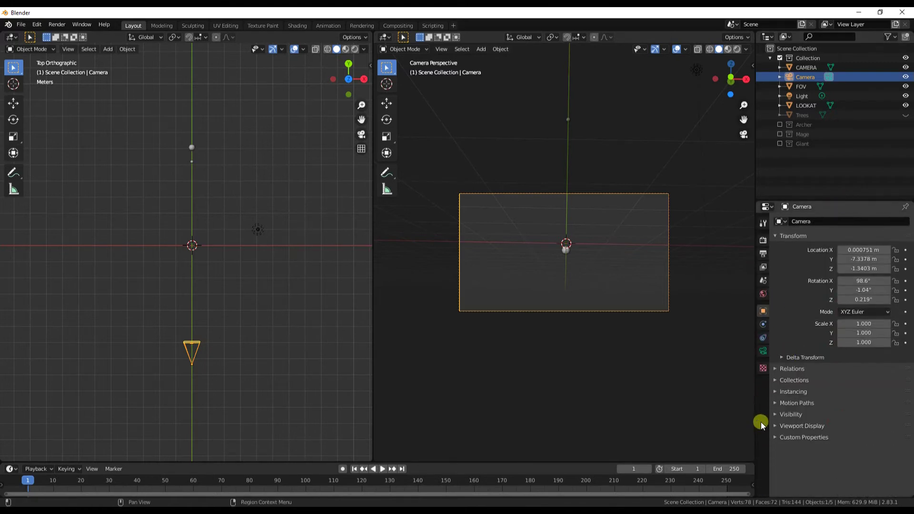
{"action": "left_click", "coordinate": [763, 351]}
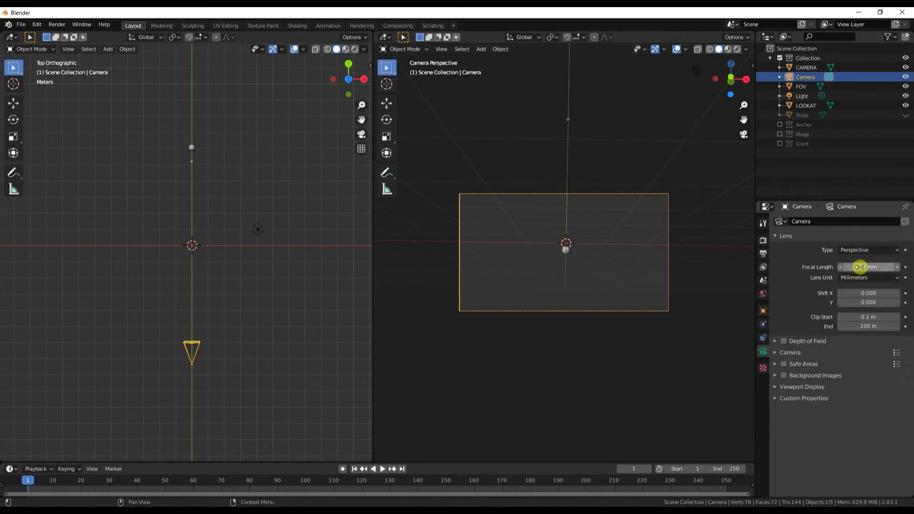
{"action": "mouse_move", "coordinate": [859, 265]}
{"action": "left_mouse_down"}
{"action": "mouse_move", "coordinate": [875, 265]}
{"action": "mouse_move", "coordinate": [850, 271]}
{"action": "left_mouse_up"}
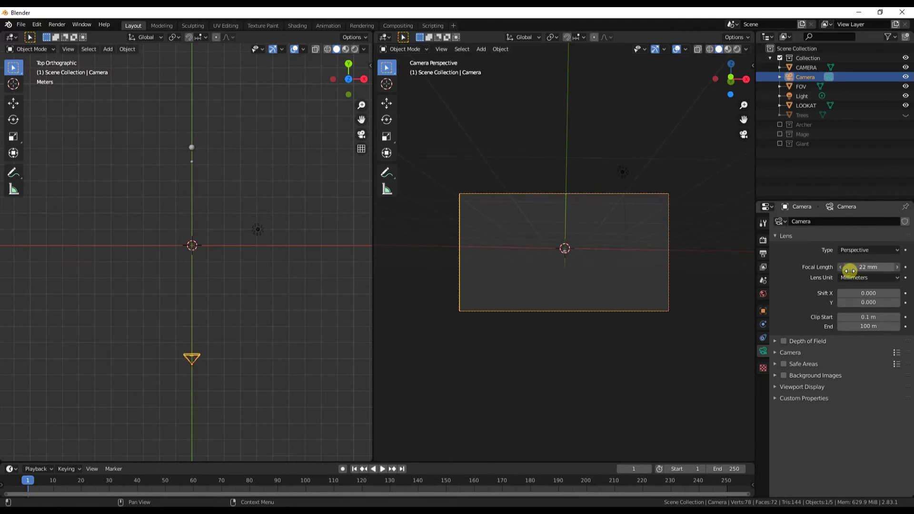
{"action": "scroll", "coordinate": [570, 255], "scroll_direction": "up", "scroll_amount": 2}
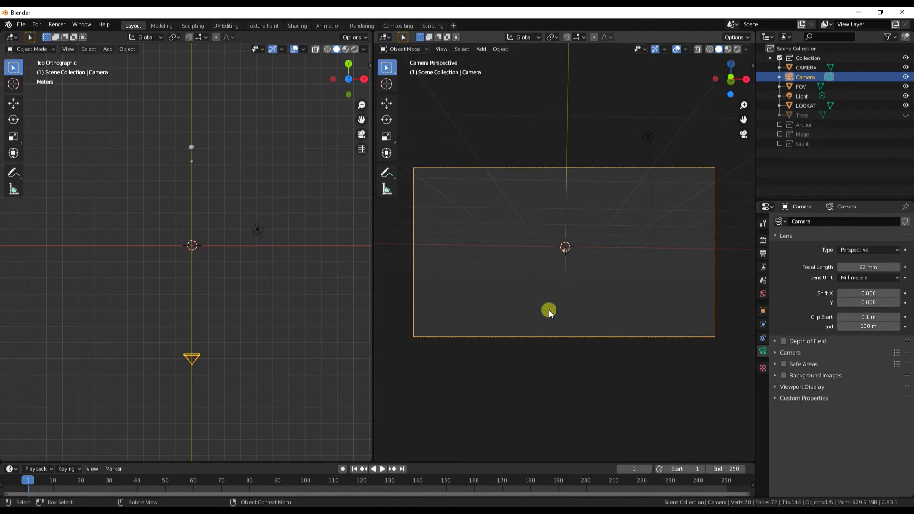
Step: Set the render output resolution to 4000 × 3000 px at 50% scale
{"action": "left_click", "coordinate": [763, 241]}
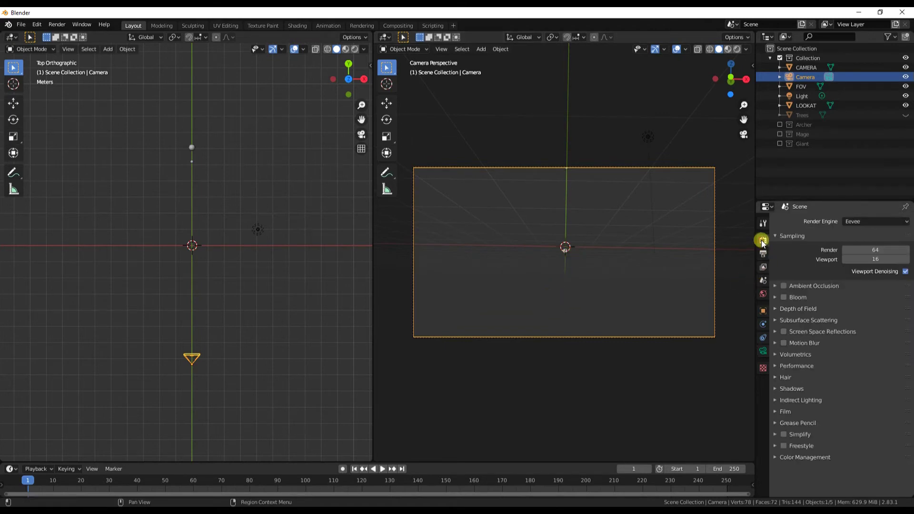
{"action": "left_click", "coordinate": [763, 253]}
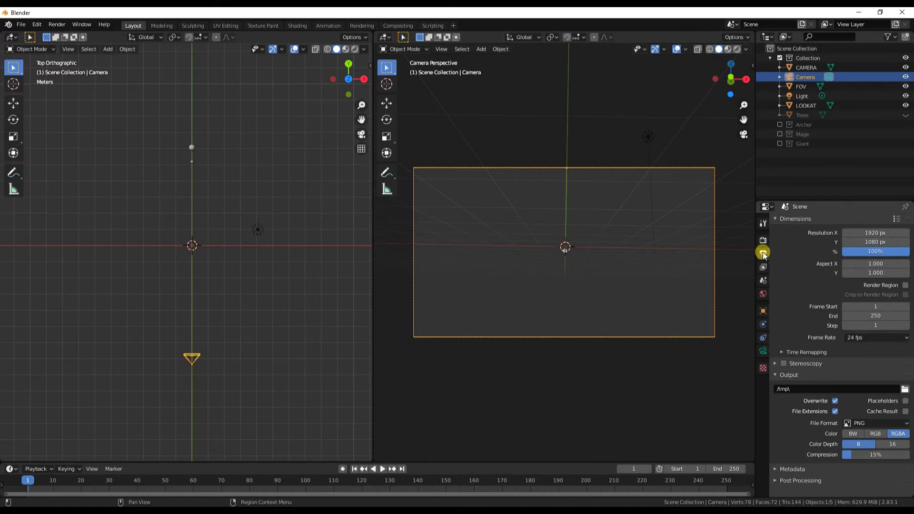
{"action": "left_click", "coordinate": [889, 232]}
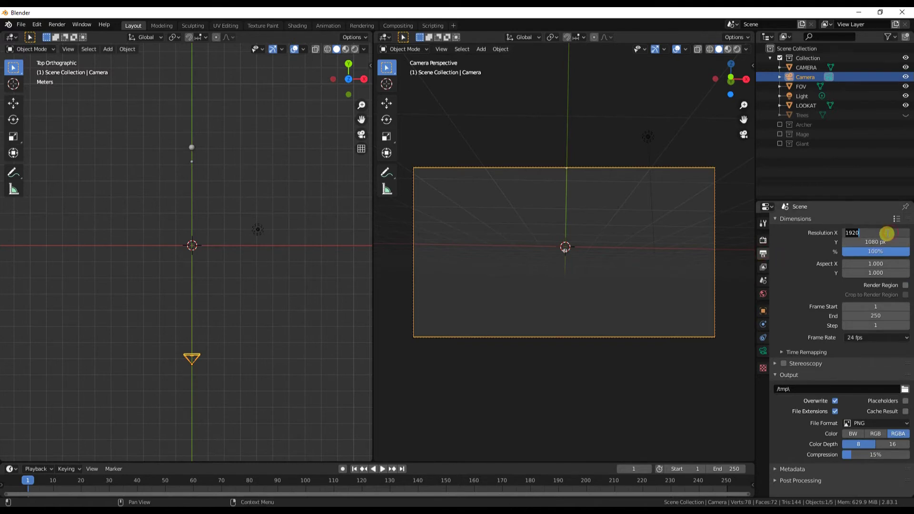
{"action": "type", "text": "4000"}
{"action": "key", "text": "Return"}
{"action": "left_click", "coordinate": [888, 242]}
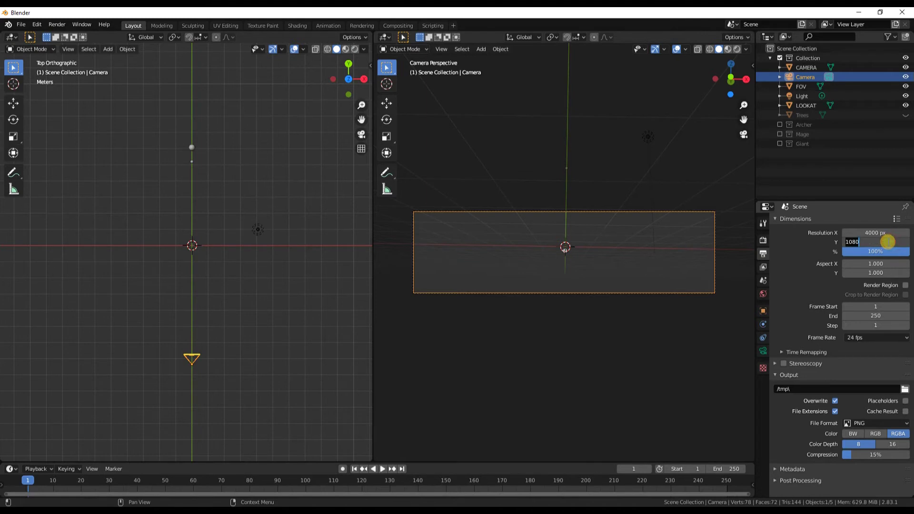
{"action": "type", "text": "3000"}
{"action": "key", "text": "Return"}
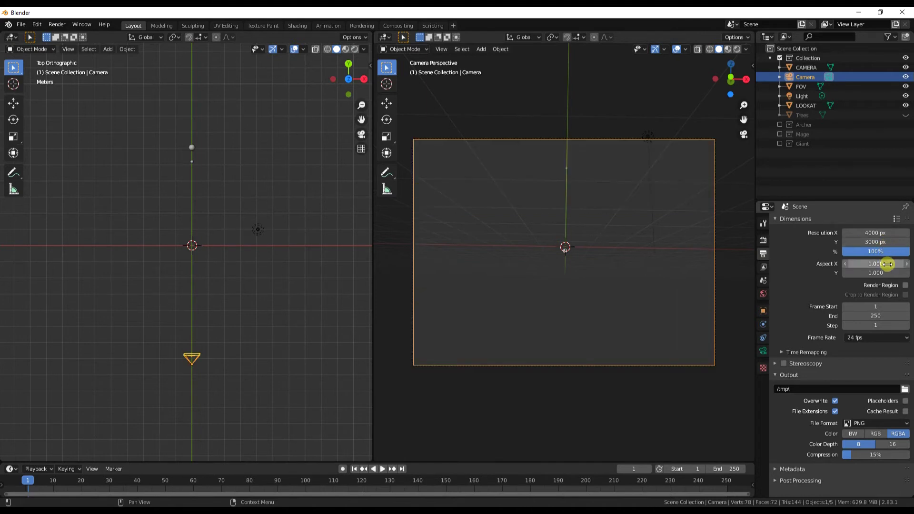
{"action": "left_click_drag", "start_coordinate": [888, 252], "coordinate": [856, 256]}
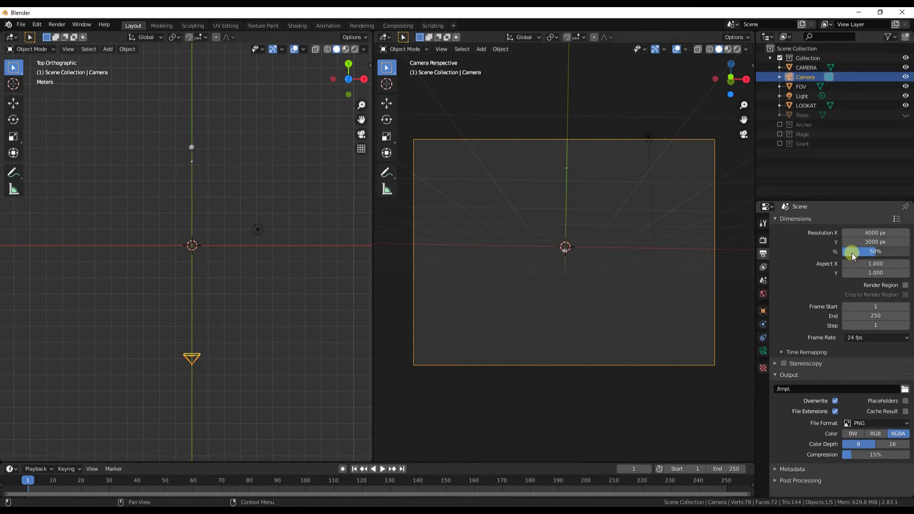
{"action": "left_click", "coordinate": [851, 252]}
{"action": "left_click", "coordinate": [632, 241]}
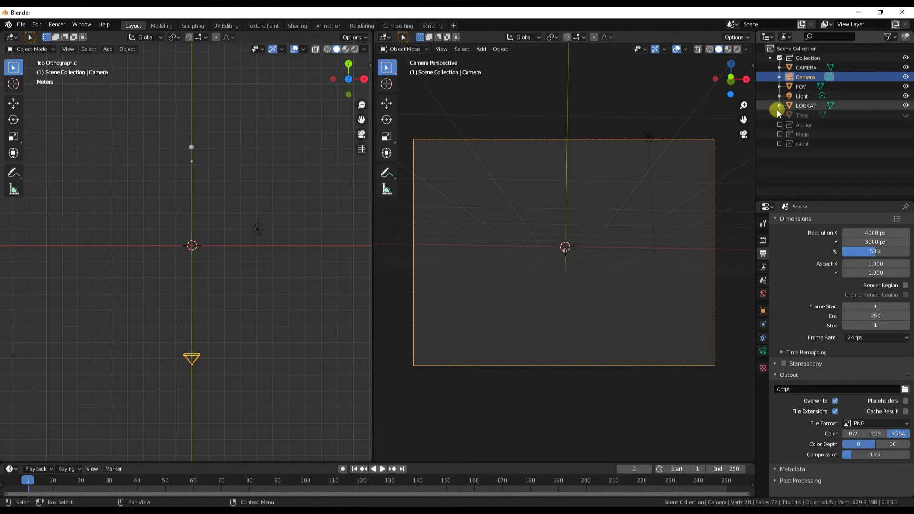
Step: Re-enable the Archer, Mage and Giant collections and unhide the Trees object
{"action": "left_click", "coordinate": [779, 125]}
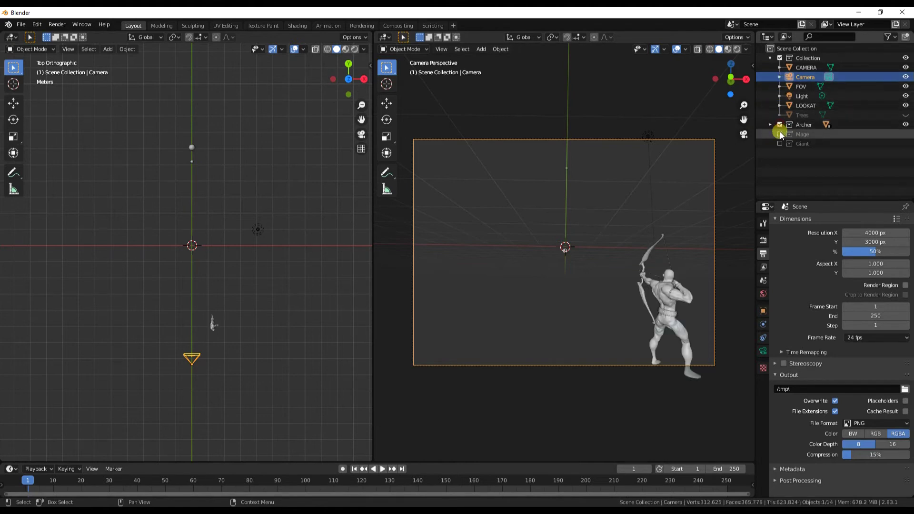
{"action": "left_click", "coordinate": [780, 134]}
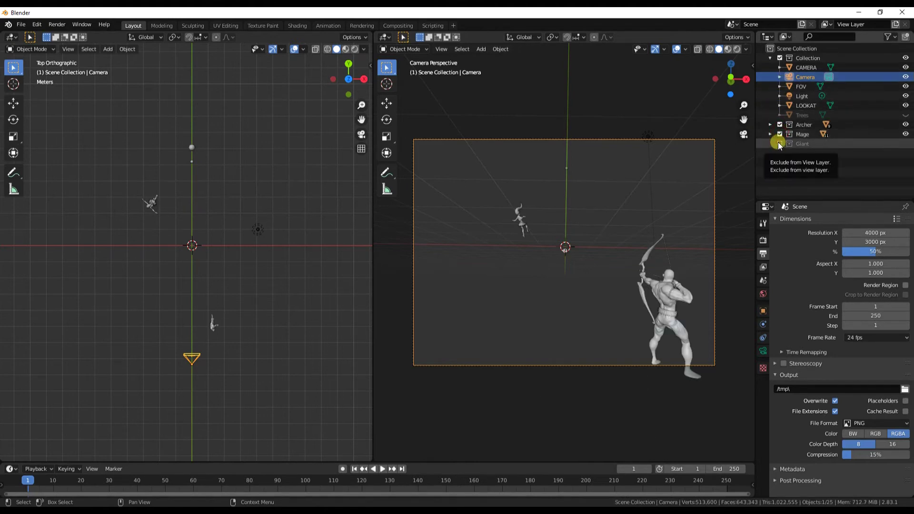
{"action": "left_click", "coordinate": [778, 143]}
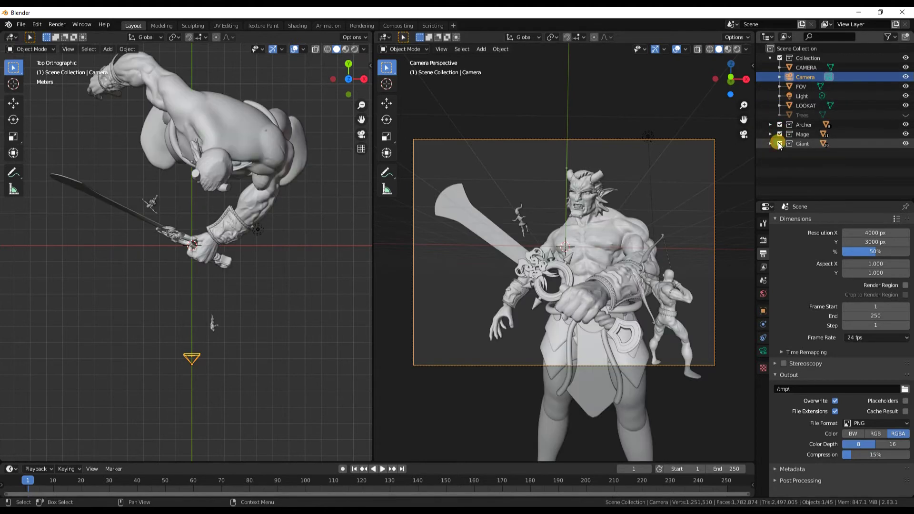
{"action": "left_click", "coordinate": [905, 116]}
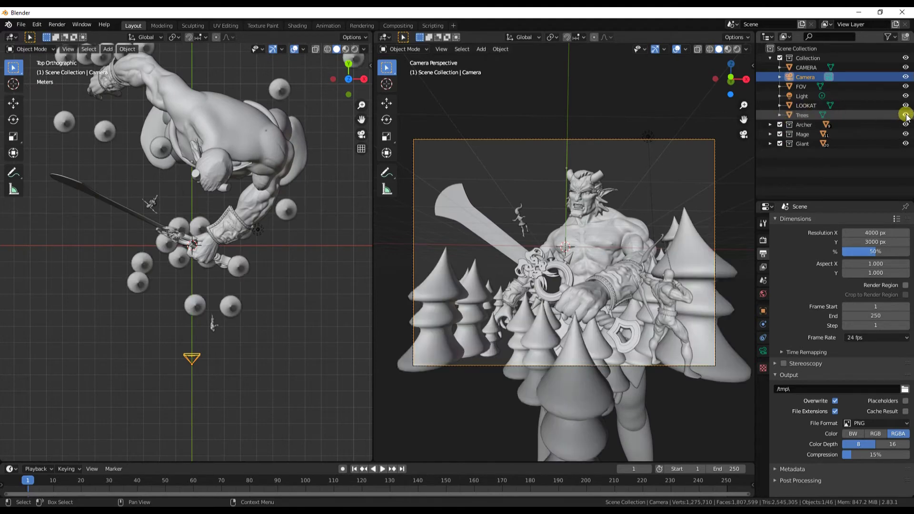
Step: Create a new collection named Trees and move the Trees object into it
{"action": "left_click", "coordinate": [905, 37]}
{"action": "left_click", "coordinate": [810, 152]}
{"action": "double_click", "coordinate": [809, 153]}
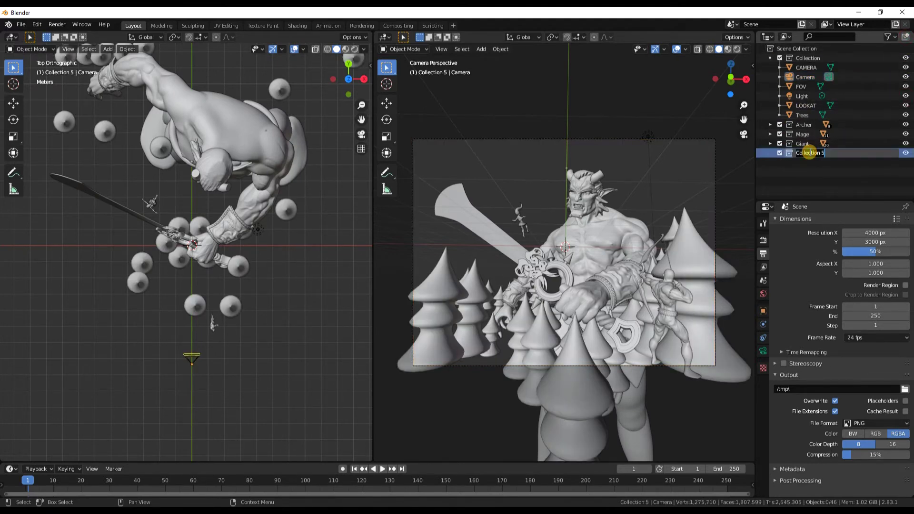
{"action": "type", "text": "Trees"}
{"action": "key", "text": "Return"}
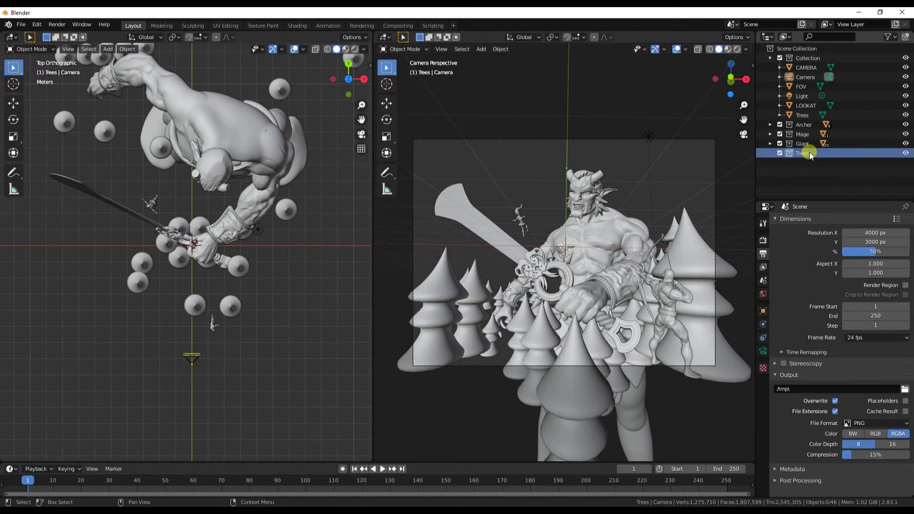
{"action": "left_click", "coordinate": [807, 117]}
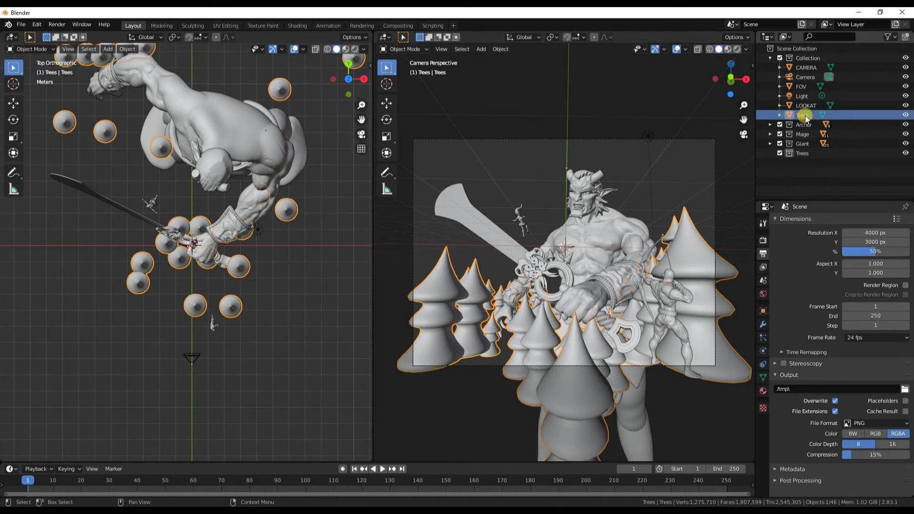
{"action": "left_click_drag", "start_coordinate": [805, 119], "coordinate": [804, 150]}
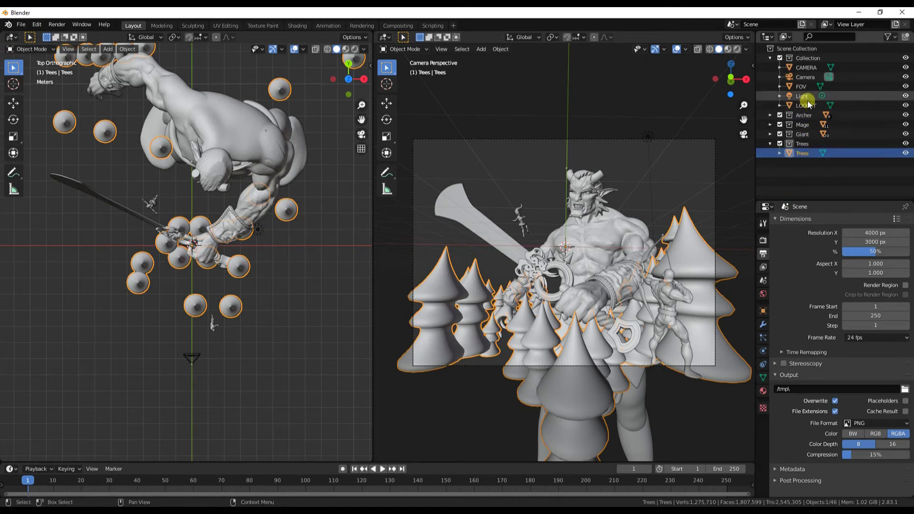
Step: Set the camera's focal length to 29.5 mm to frame the giant more tightly
{"action": "left_click", "coordinate": [803, 77]}
{"action": "left_click", "coordinate": [763, 351]}
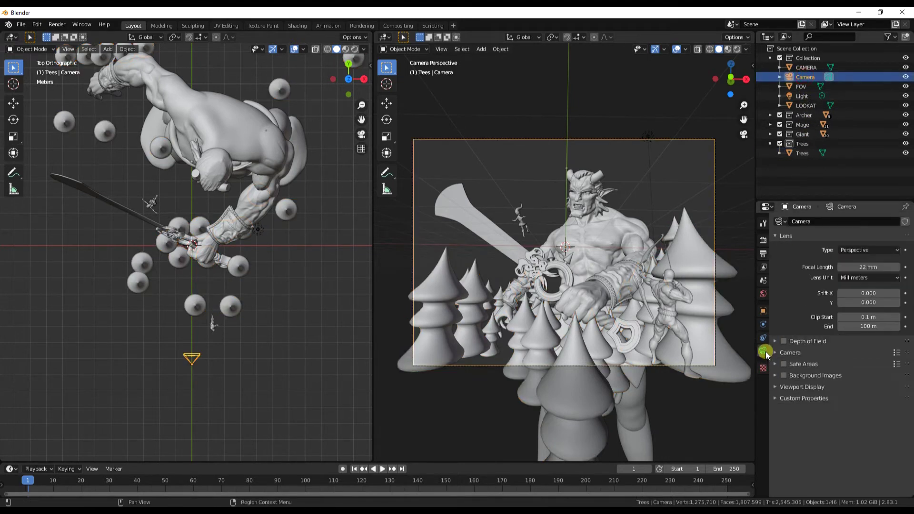
{"action": "left_click_drag", "start_coordinate": [862, 262], "coordinate": [864, 265]}
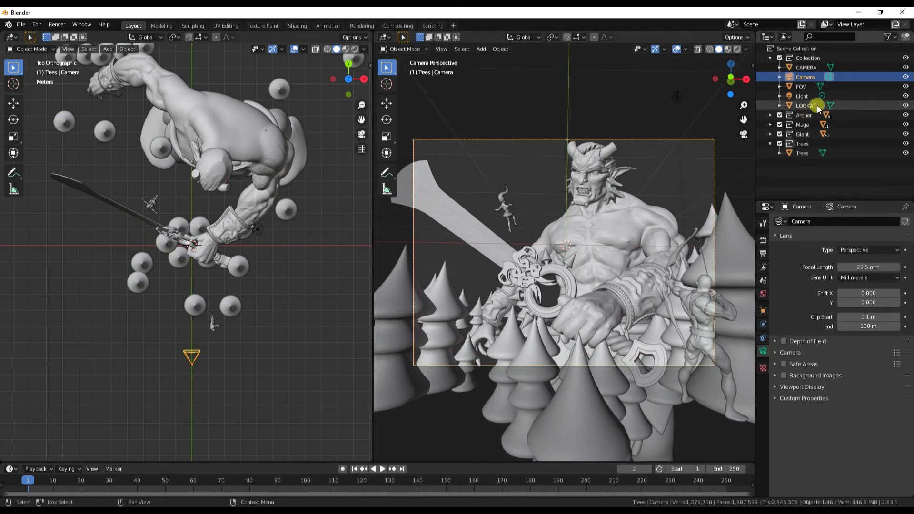
Step: Create a collection named Curvy Camera and move the LOOKAT, FOV and CAMERA markers into it
{"action": "left_click", "coordinate": [906, 37]}
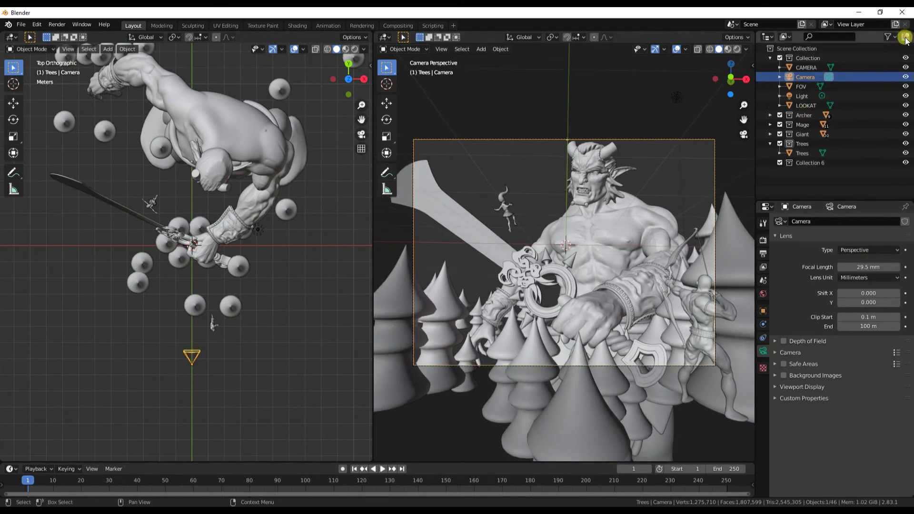
{"action": "left_click", "coordinate": [837, 161]}
{"action": "double_click", "coordinate": [826, 164]}
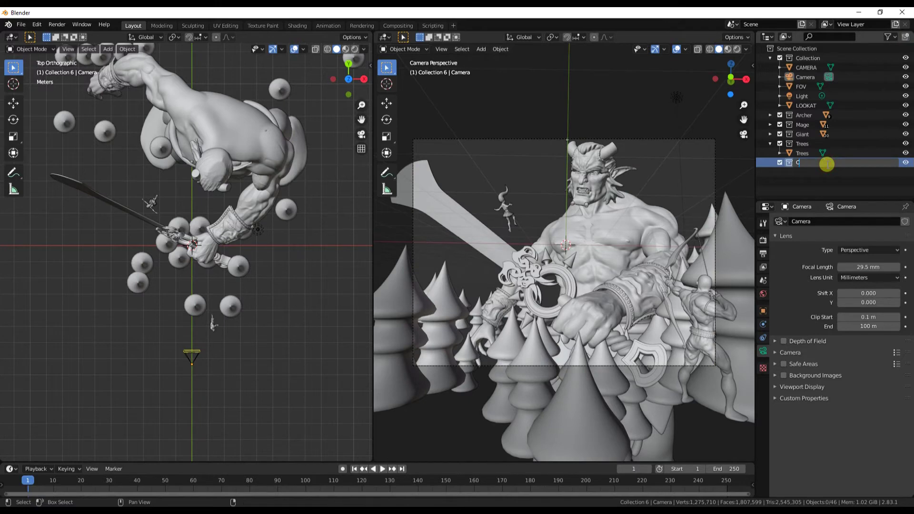
{"action": "type", "text": "Curvy Camera"}
{"action": "key", "text": "Return"}
{"action": "left_click_drag", "start_coordinate": [805, 106], "coordinate": [806, 162]}
{"action": "left_click_drag", "start_coordinate": [805, 86], "coordinate": [814, 154]}
{"action": "left_click_drag", "start_coordinate": [809, 69], "coordinate": [808, 146]}
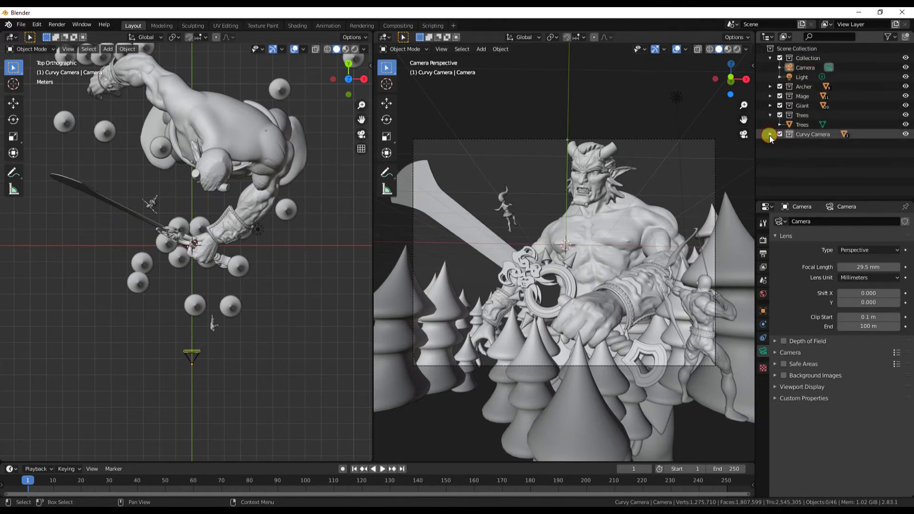
{"action": "left_click", "coordinate": [770, 134]}
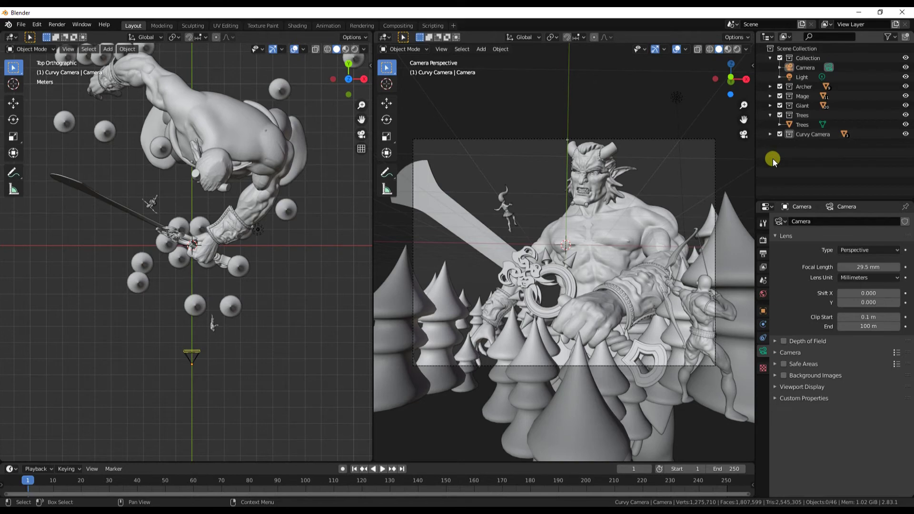
Step: Save the scene as GiantT1.blend in the wip folder
{"action": "left_click", "coordinate": [21, 25]}
{"action": "left_click", "coordinate": [40, 97]}
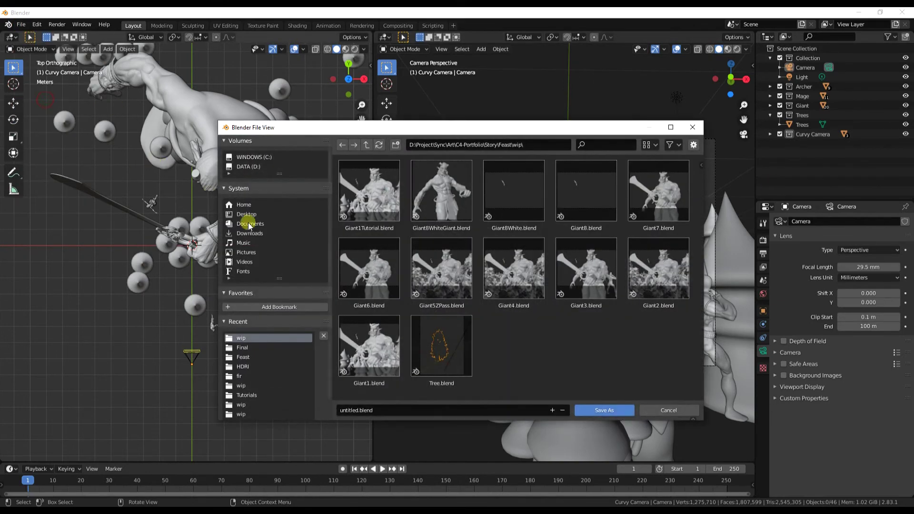
{"action": "double_click", "coordinate": [353, 410]}
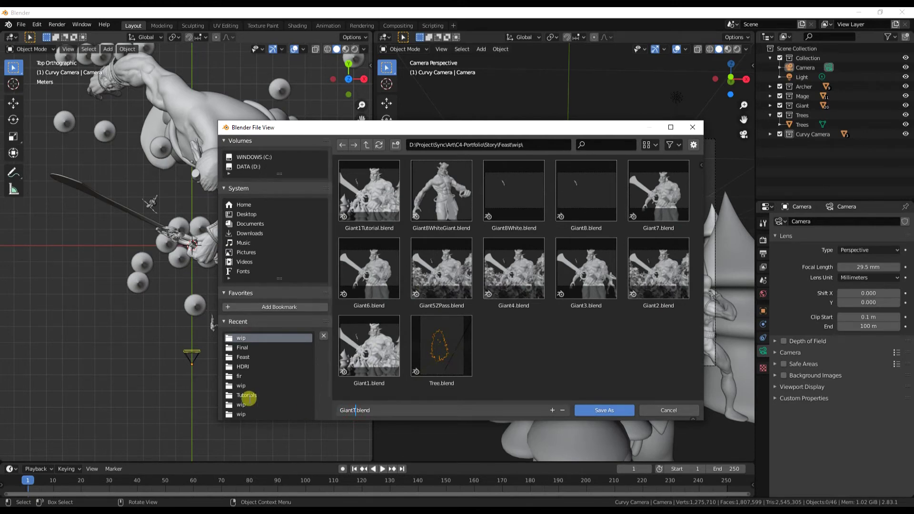
{"action": "type", "text": "GiantT1"}
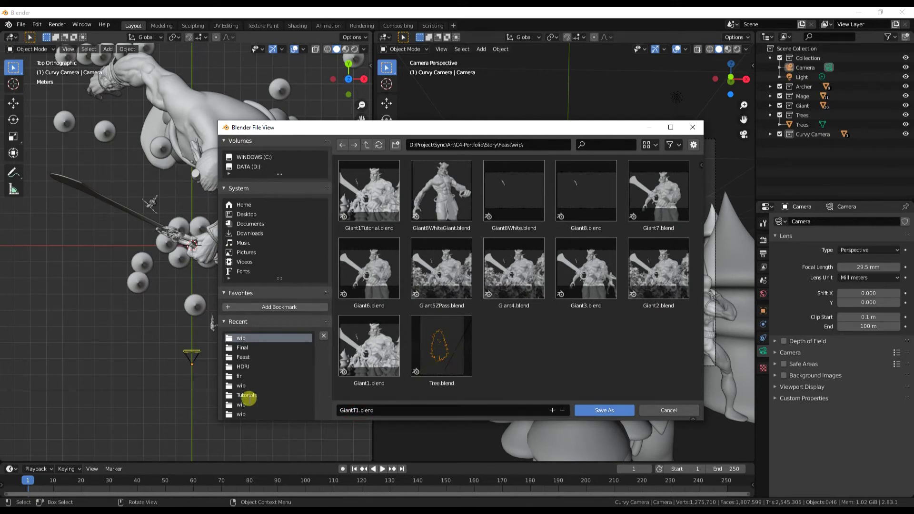
{"action": "left_click", "coordinate": [592, 413]}
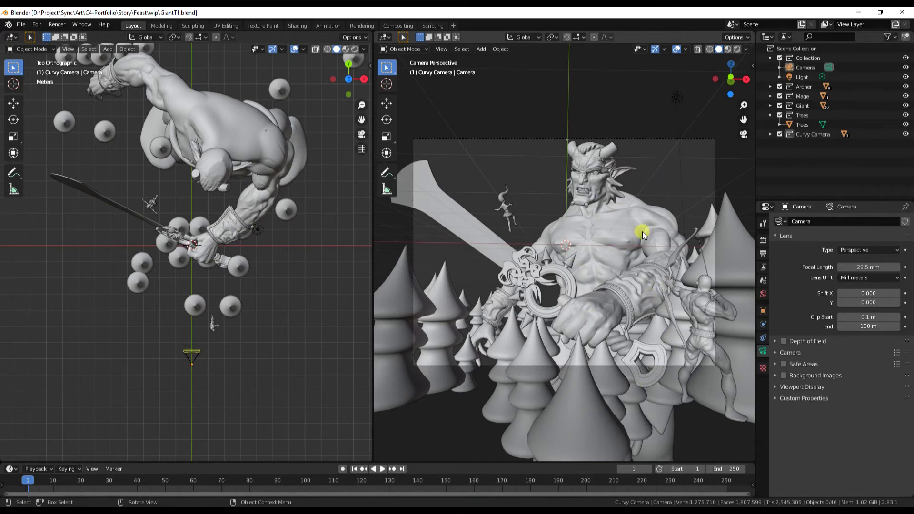
Step: Add a Sun light to the scene from the top view
{"action": "scroll", "coordinate": [571, 281], "scroll_direction": "up", "scroll_amount": 2}
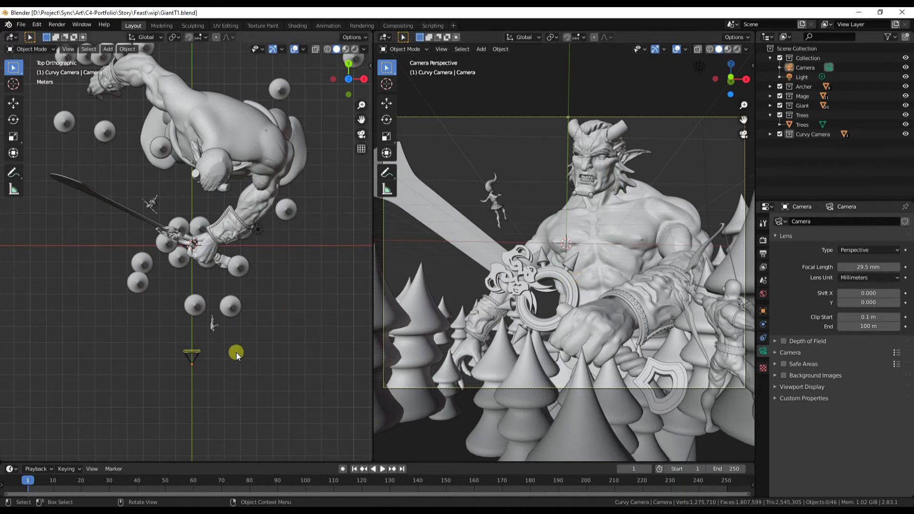
{"action": "scroll", "coordinate": [244, 338], "scroll_direction": "down", "scroll_amount": 3}
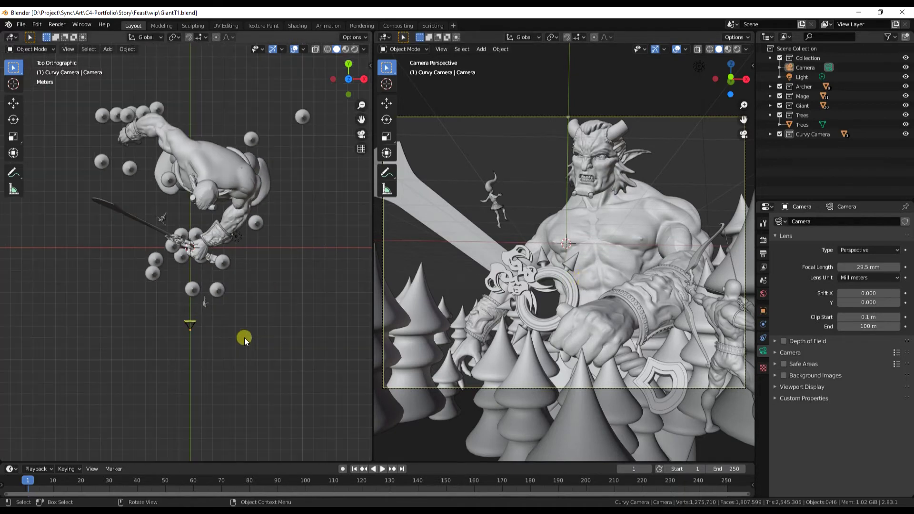
{"action": "mouse_move", "coordinate": [237, 282]}
{"action": "middle_mouse_down"}
{"action": "mouse_move", "coordinate": [240, 305]}
{"action": "mouse_move", "coordinate": [238, 278]}
{"action": "middle_mouse_up"}
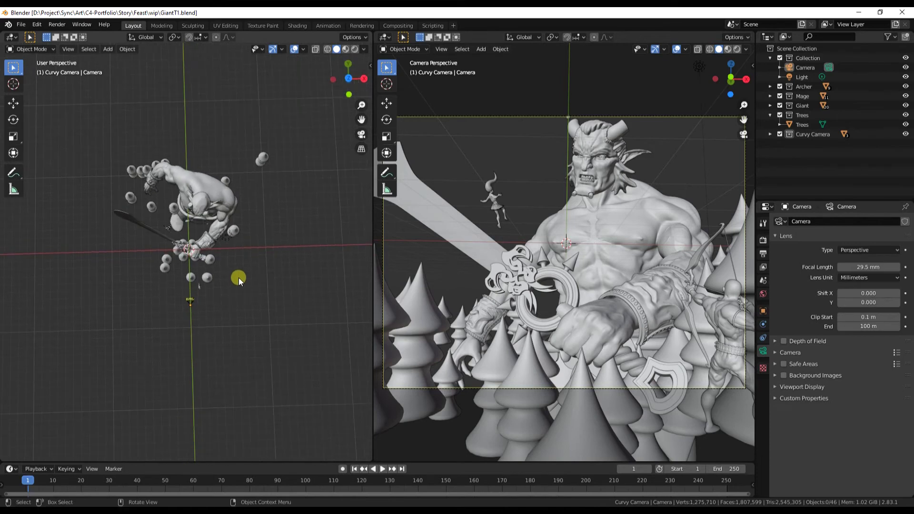
{"action": "left_click", "coordinate": [108, 49]}
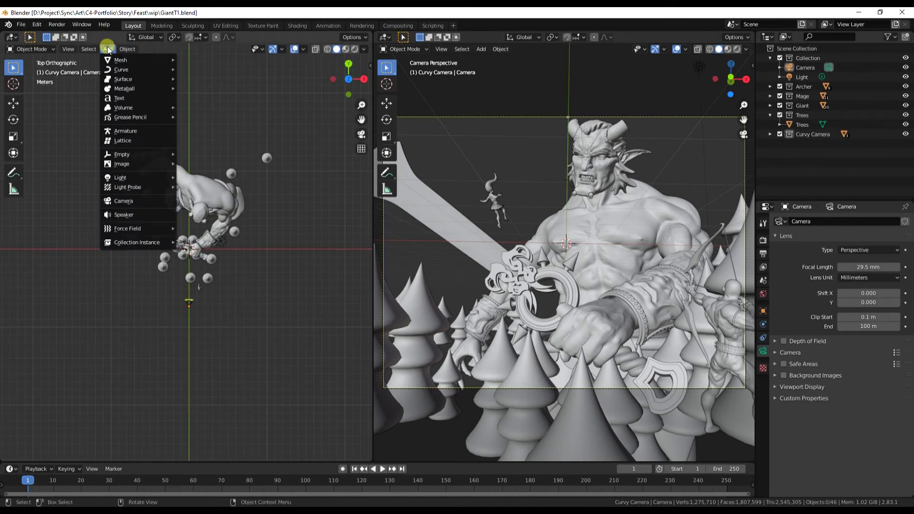
{"action": "mouse_move", "coordinate": [138, 178]}
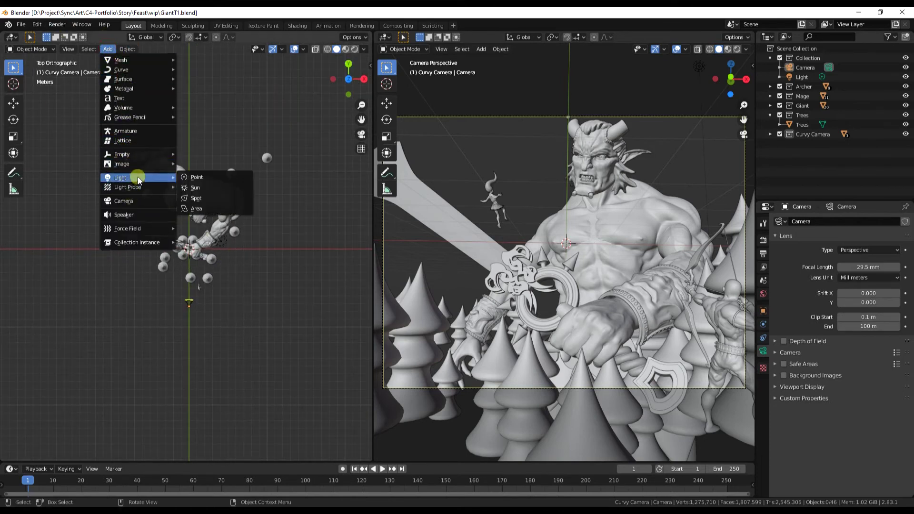
{"action": "left_click", "coordinate": [202, 188]}
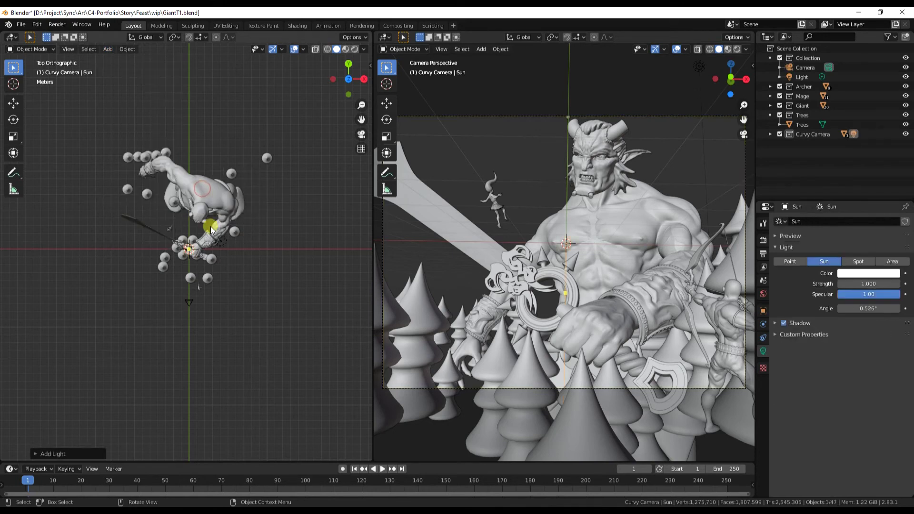
Step: Place the Sun light behind and above the giant, tilting it in the side view to shine down toward him
{"action": "key", "text": "g"}
{"action": "left_click", "coordinate": [295, 165]}
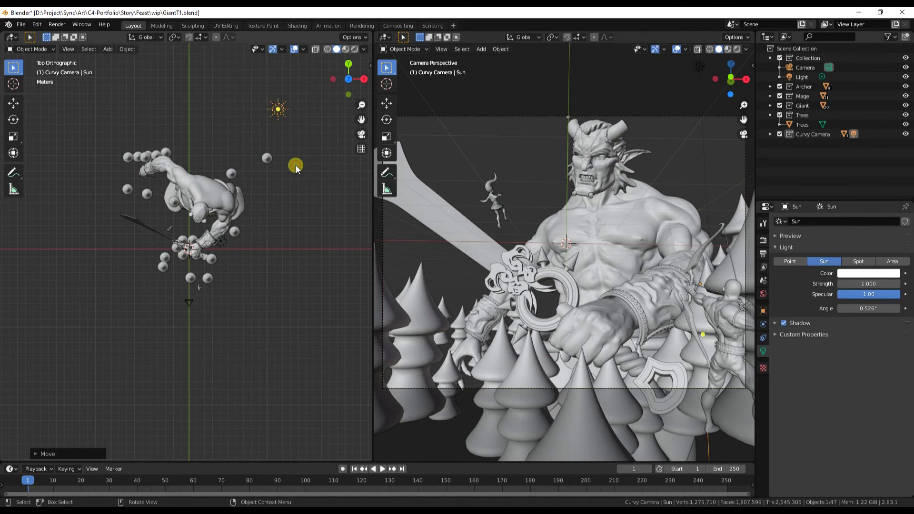
{"action": "key", "text": "KP_3"}
{"action": "key", "text": "r"}
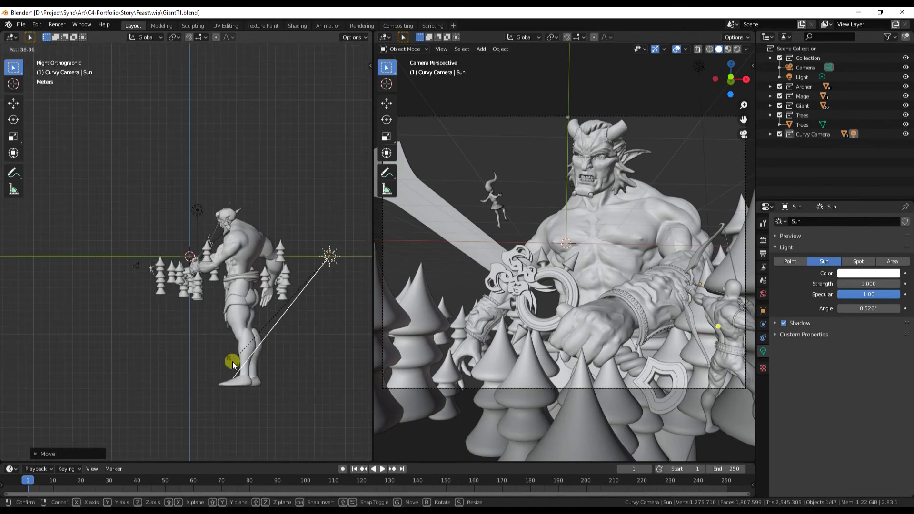
{"action": "left_click", "coordinate": [251, 371]}
{"action": "key", "text": "g"}
{"action": "left_click", "coordinate": [319, 249]}
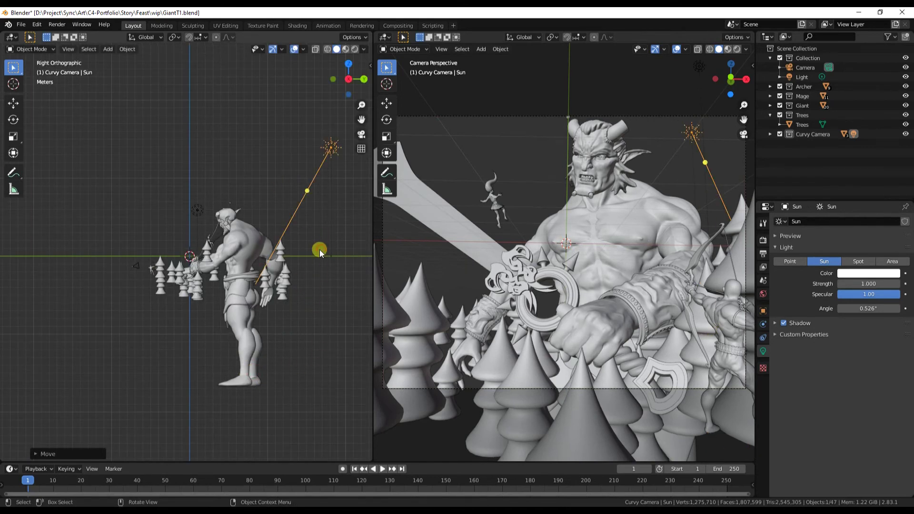
Step: Rotate the Sun about 35° in the top view so its beam aims diagonally at the giant's back
{"action": "key", "text": "KP_7"}
{"action": "key", "text": "r"}
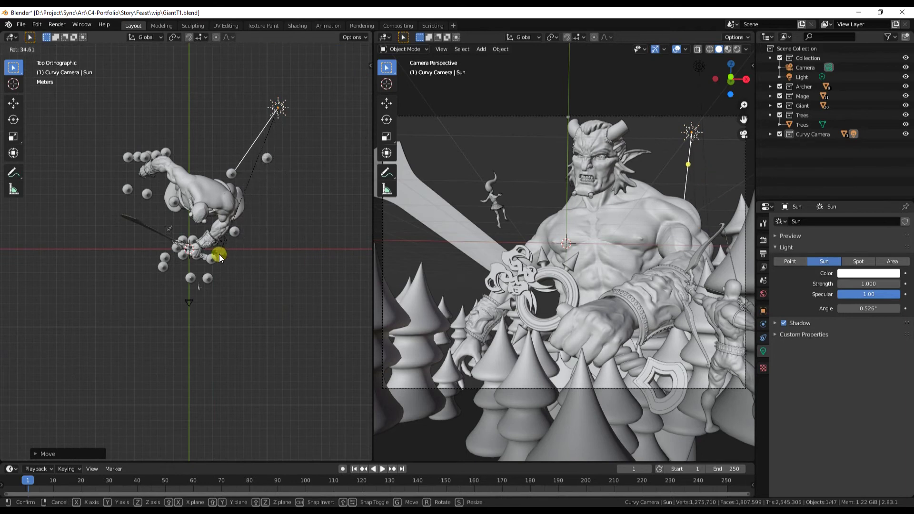
{"action": "left_click", "coordinate": [221, 255]}
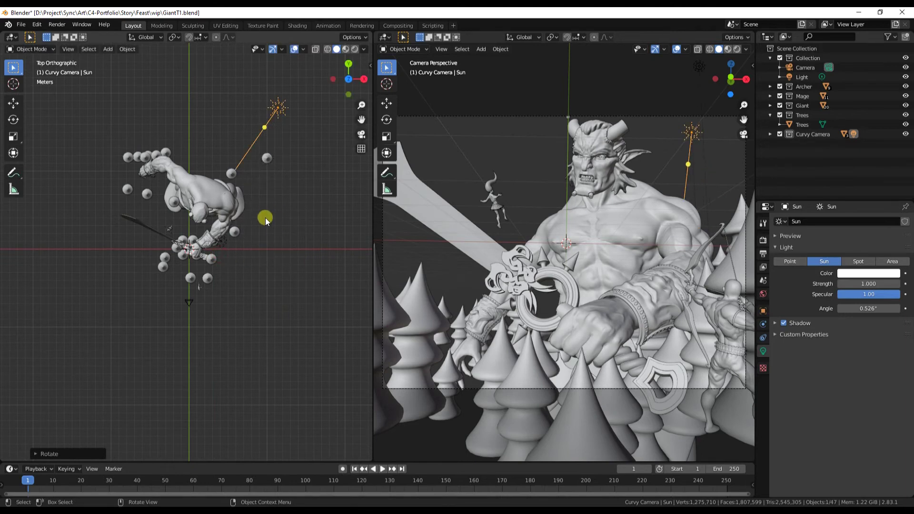
Step: Add a Point light, place it in front of the giant in the top view and scale it up slightly
{"action": "left_click", "coordinate": [109, 49]}
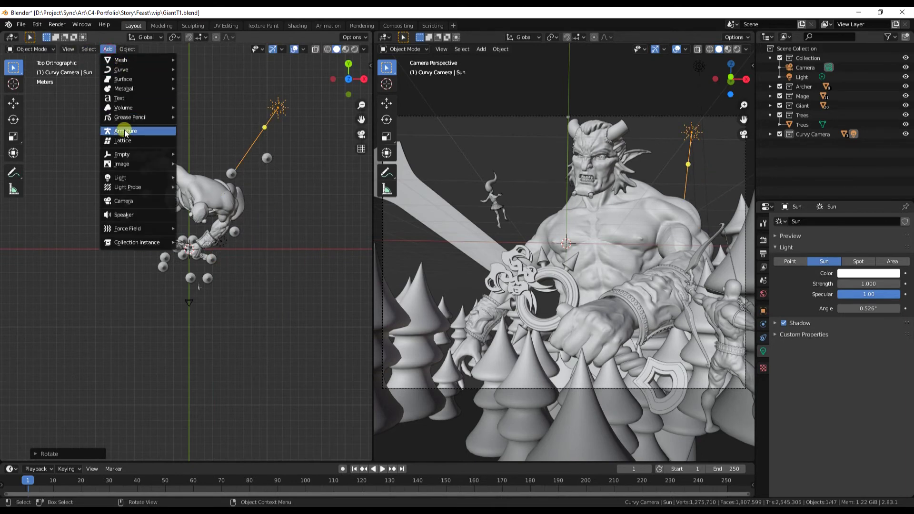
{"action": "mouse_move", "coordinate": [130, 175]}
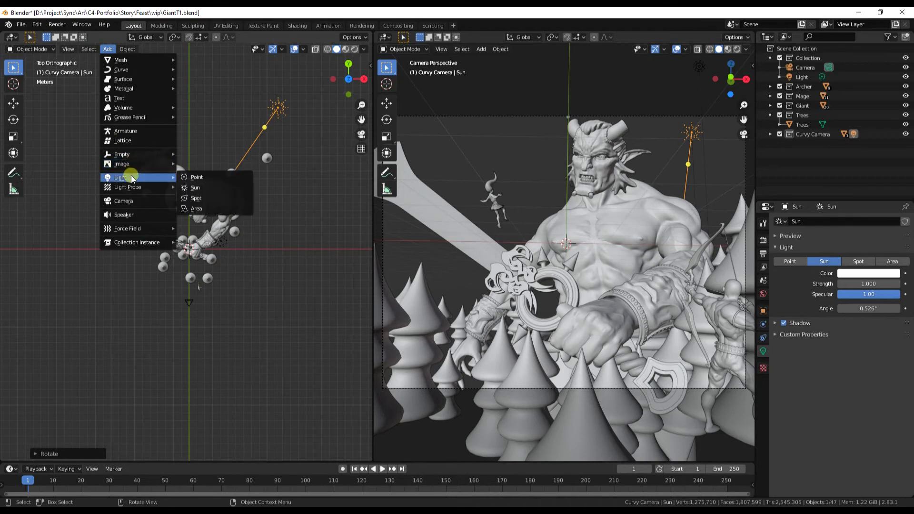
{"action": "left_click", "coordinate": [202, 179]}
{"action": "key", "text": "g"}
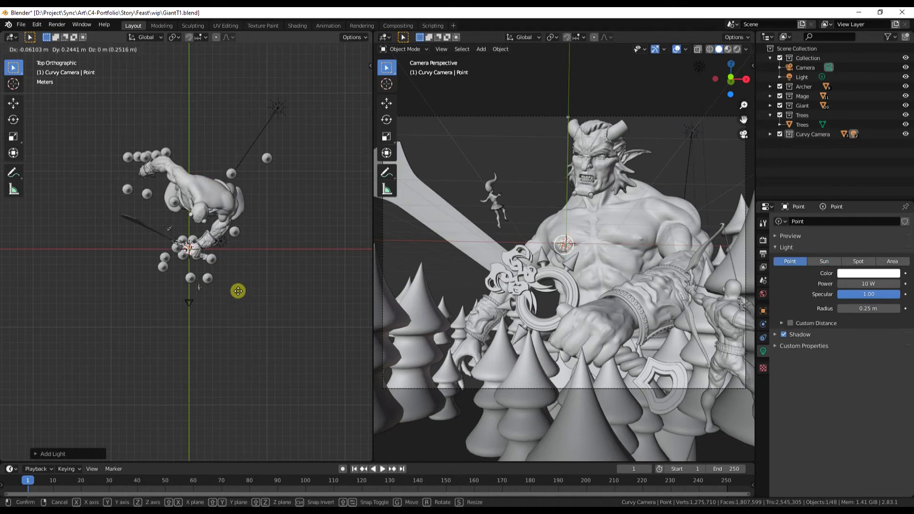
{"action": "left_click", "coordinate": [228, 265]}
{"action": "key", "text": "s"}
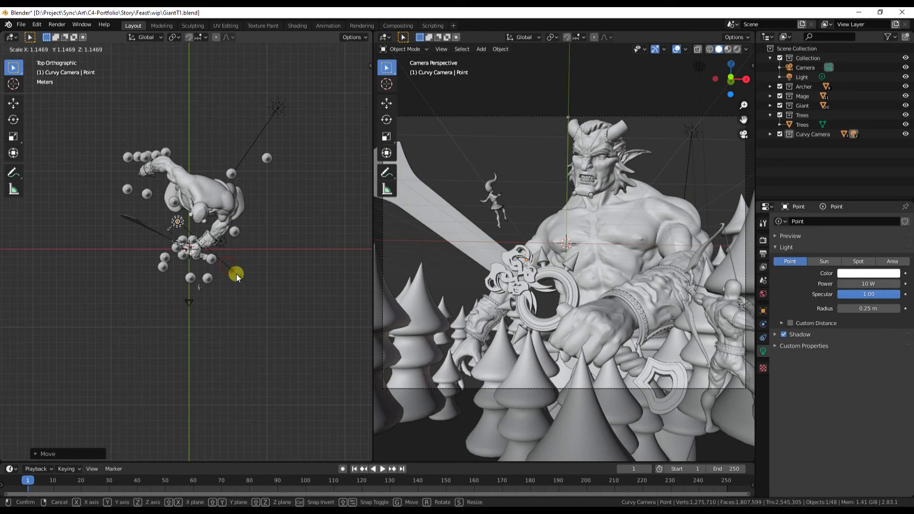
{"action": "left_click", "coordinate": [250, 284]}
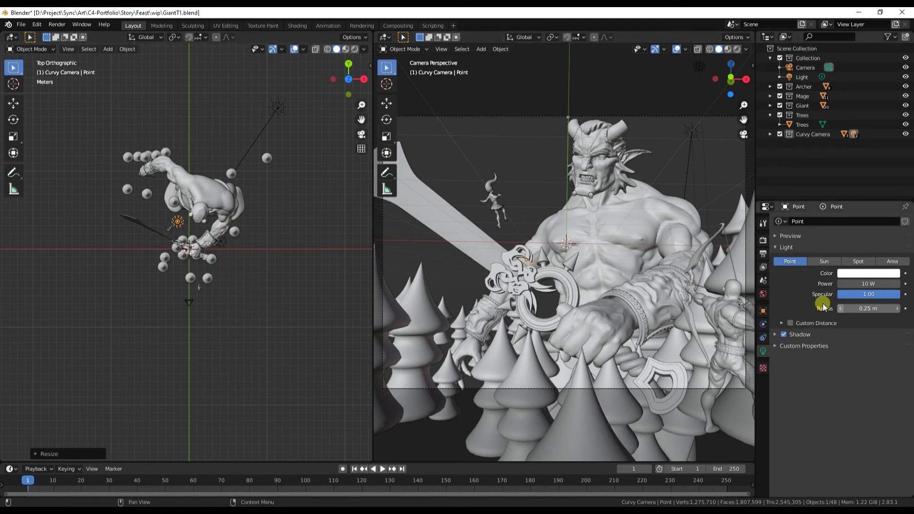
Step: Show the camera view in Material Preview and disconnect the Background node from the World Output in the world shader
{"action": "left_click", "coordinate": [727, 49]}
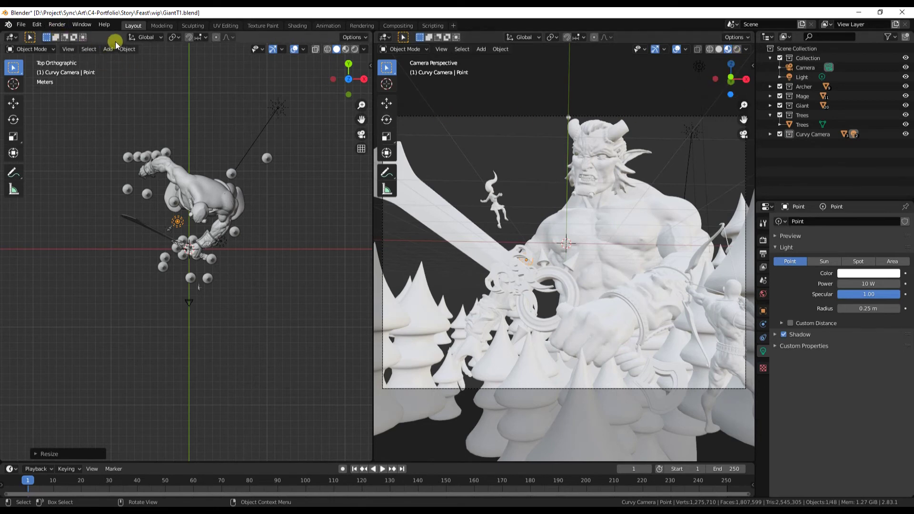
{"action": "left_click", "coordinate": [11, 37]}
{"action": "left_click", "coordinate": [30, 103]}
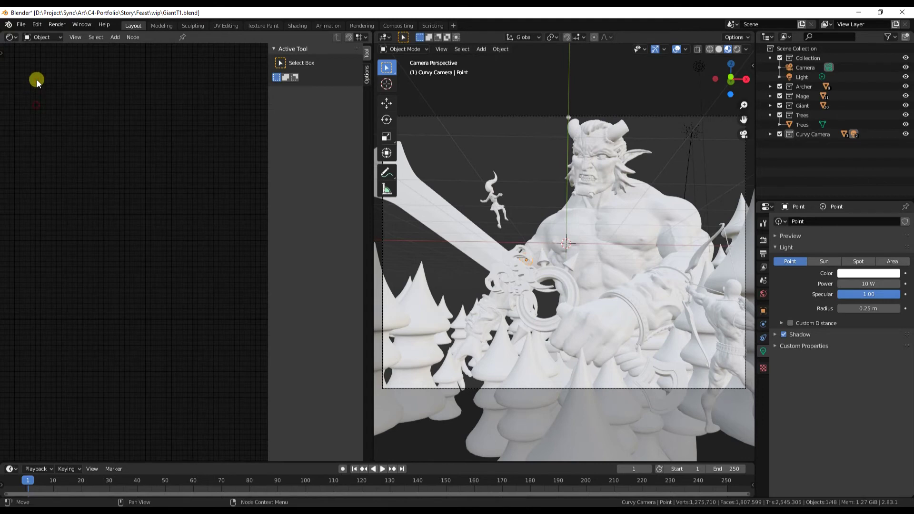
{"action": "left_click", "coordinate": [42, 37]}
{"action": "left_click", "coordinate": [48, 59]}
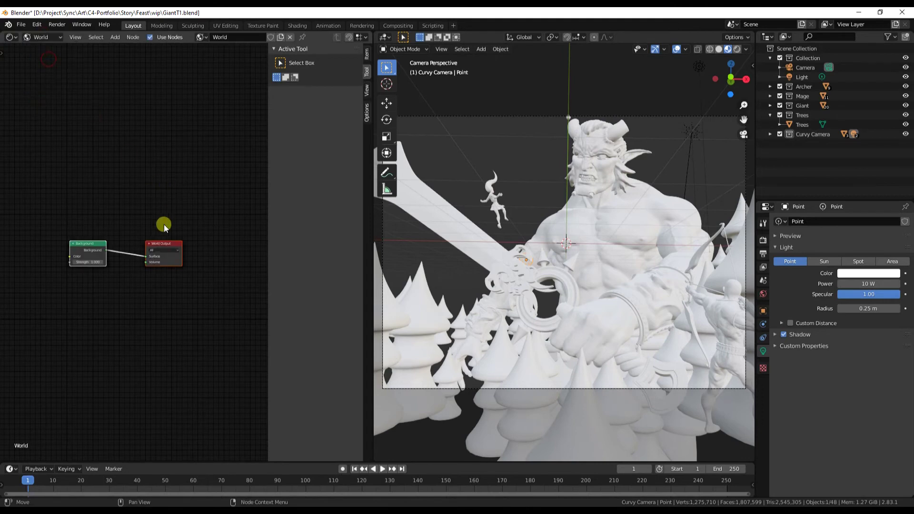
{"action": "left_click_drag", "start_coordinate": [145, 258], "coordinate": [129, 270]}
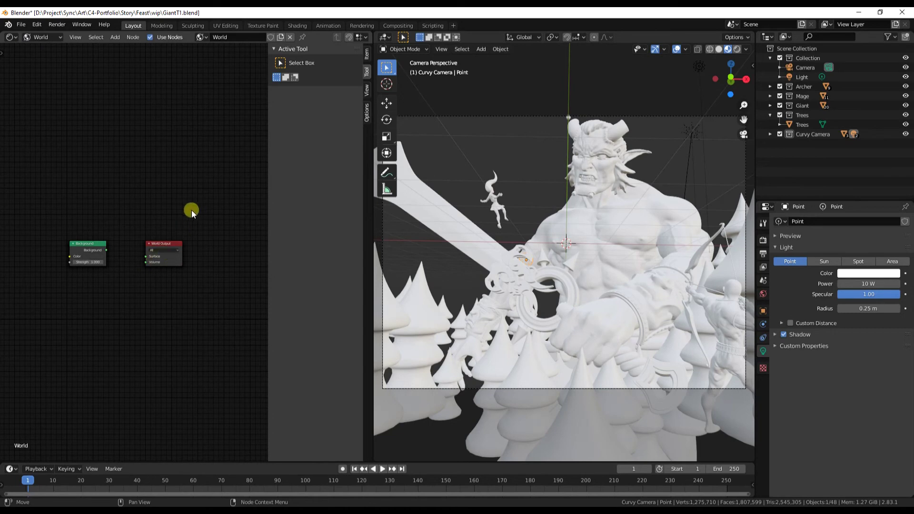
{"action": "middle_click_drag", "start_coordinate": [180, 227], "coordinate": [181, 192]}
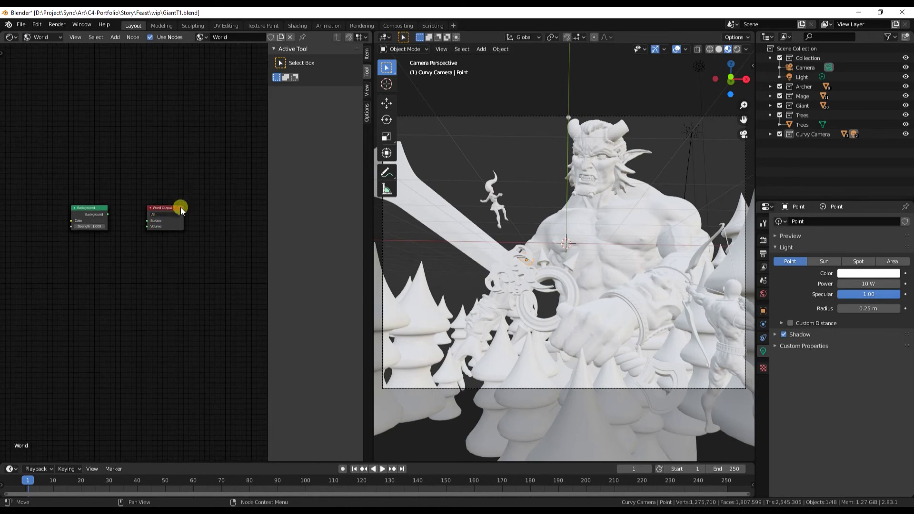
Step: Return the node editor area to a 3D viewport and enable Scene Lights and Scene World for the camera view's shading
{"action": "left_click", "coordinate": [11, 36]}
{"action": "left_click", "coordinate": [22, 65]}
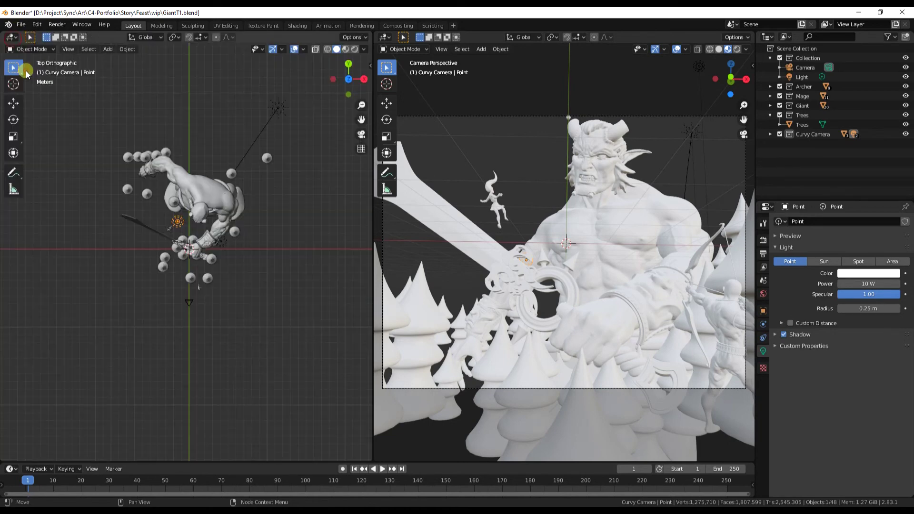
{"action": "middle_click_drag", "start_coordinate": [252, 223], "coordinate": [251, 220]}
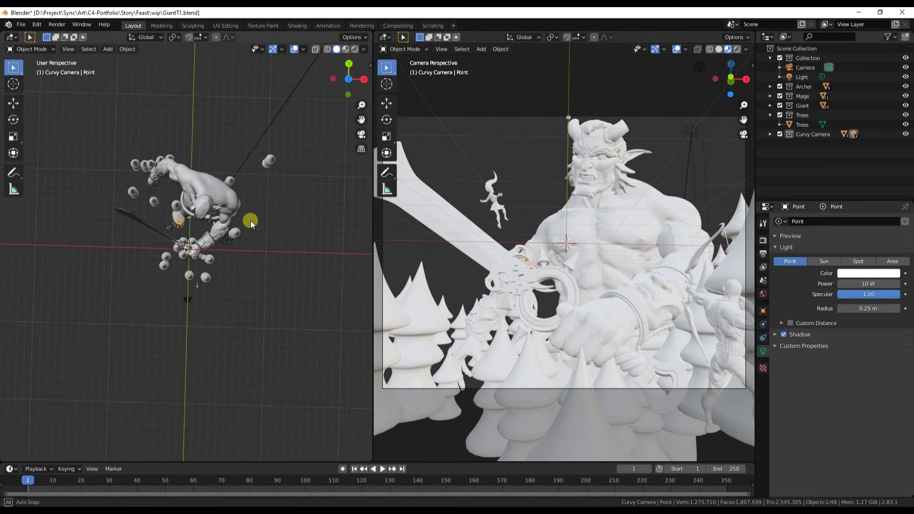
{"action": "left_click", "coordinate": [745, 50]}
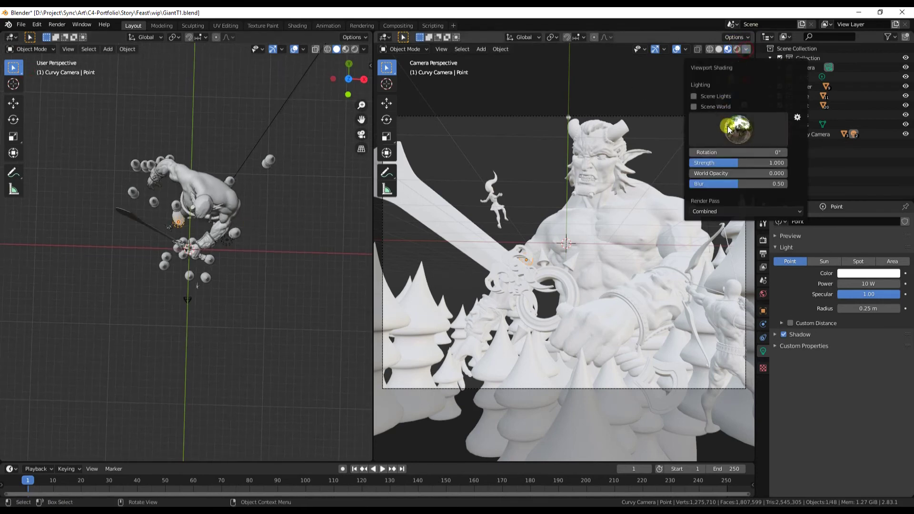
{"action": "left_click", "coordinate": [694, 96]}
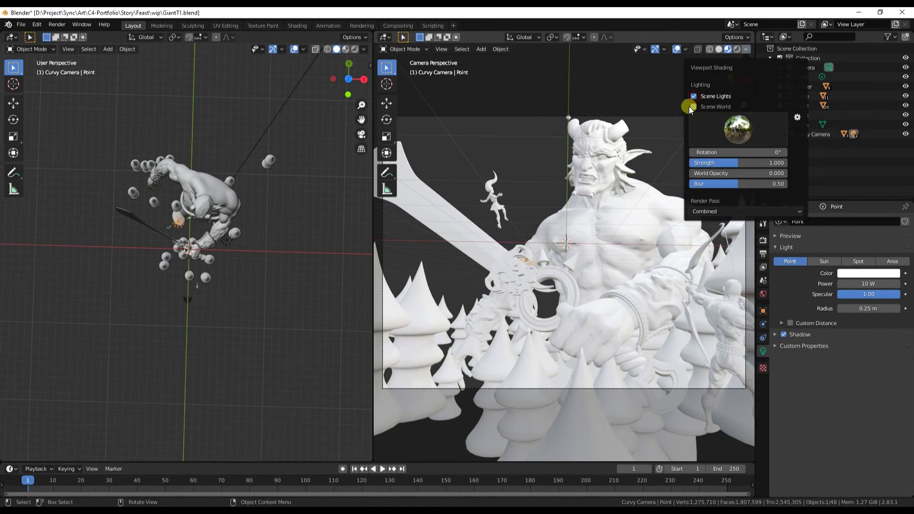
{"action": "left_click", "coordinate": [693, 107]}
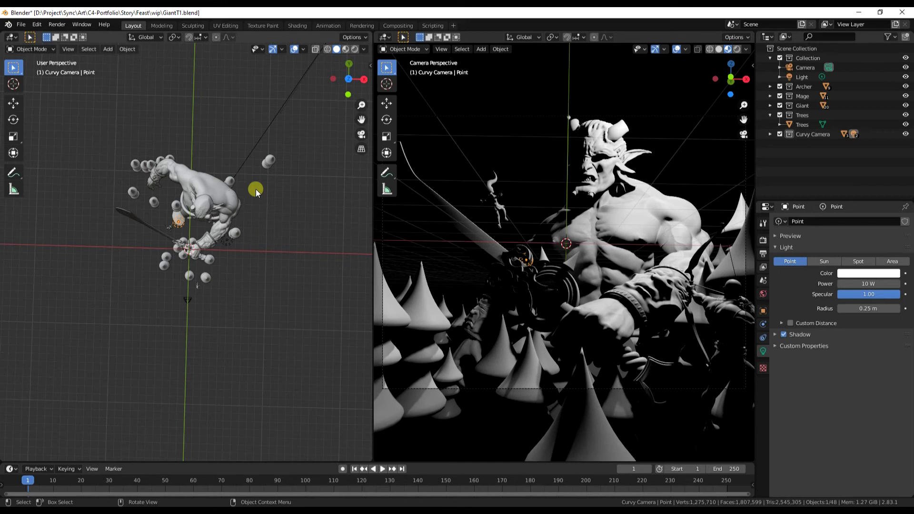
Step: Rotate the Sun to shine more sideways across the scene and move it farther out to the giant's side
{"action": "scroll", "coordinate": [235, 198], "scroll_direction": "down", "scroll_amount": 2}
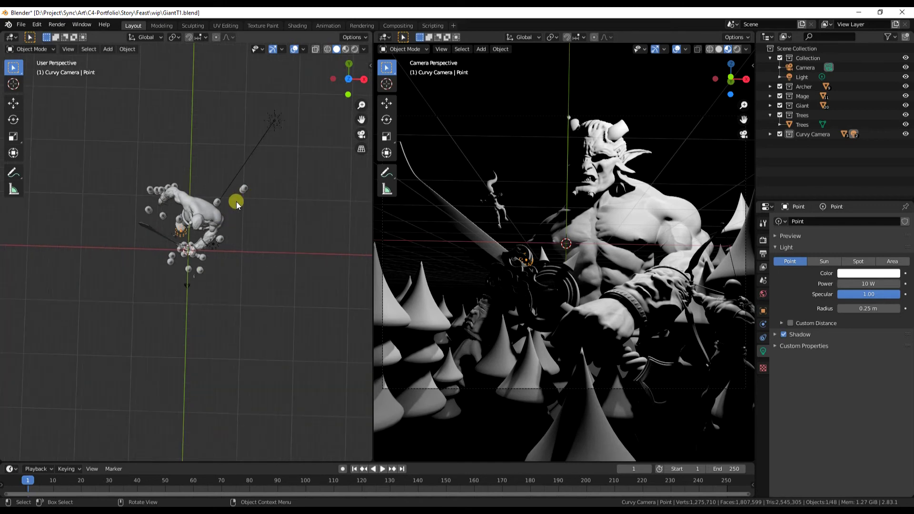
{"action": "right_click", "coordinate": [273, 119]}
{"action": "left_click", "coordinate": [275, 123]}
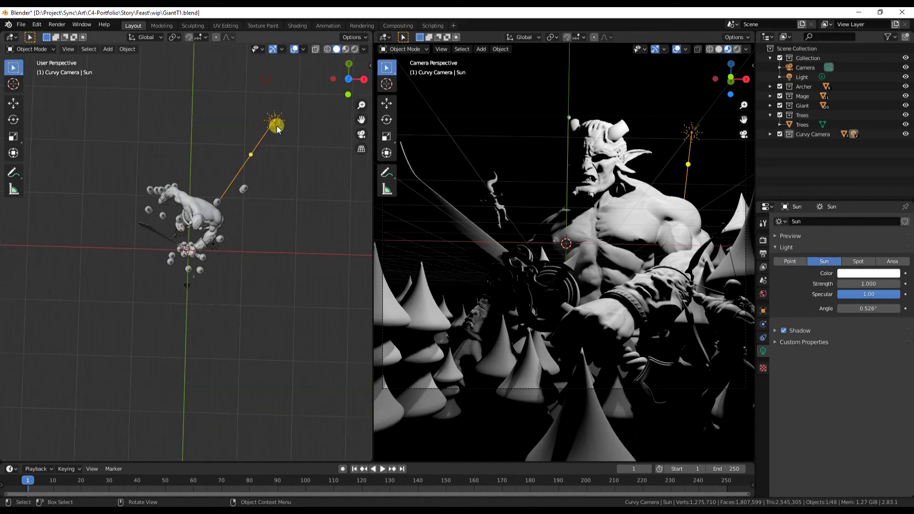
{"action": "key", "text": "r"}
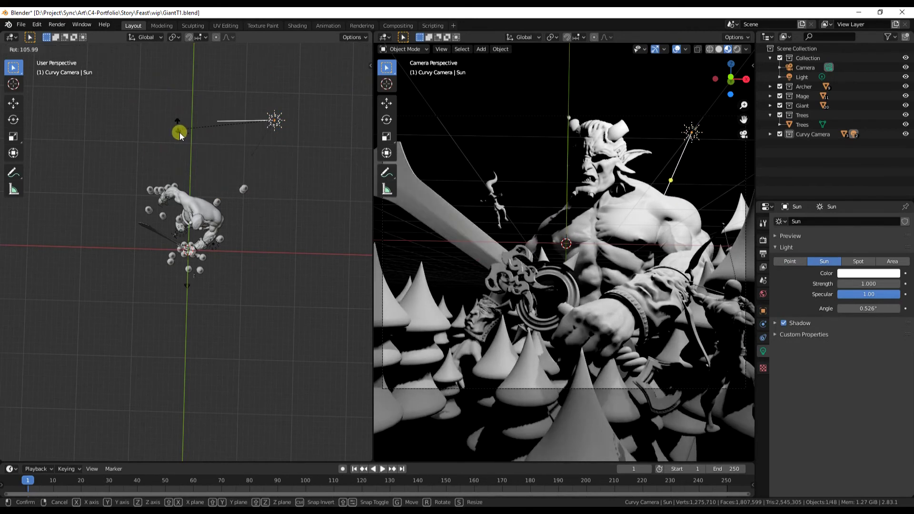
{"action": "left_click", "coordinate": [228, 187]}
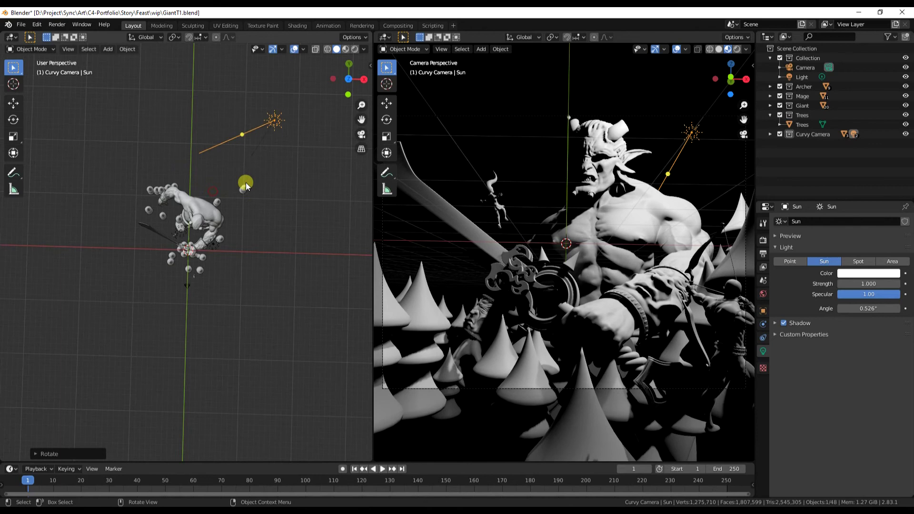
{"action": "key", "text": "g"}
{"action": "right_click", "coordinate": [278, 222]}
Step: Delete the default 1000 W Light from the scene
{"action": "left_click", "coordinate": [214, 247]}
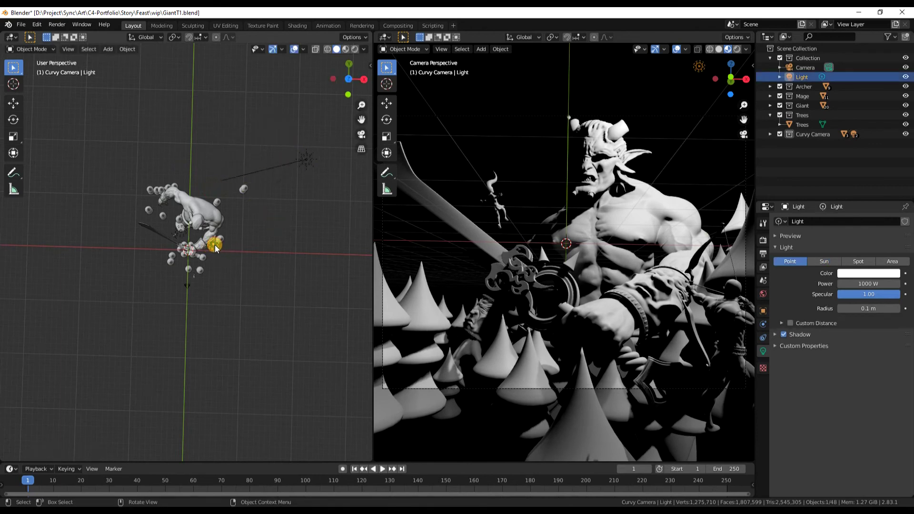
{"action": "key", "text": "x"}
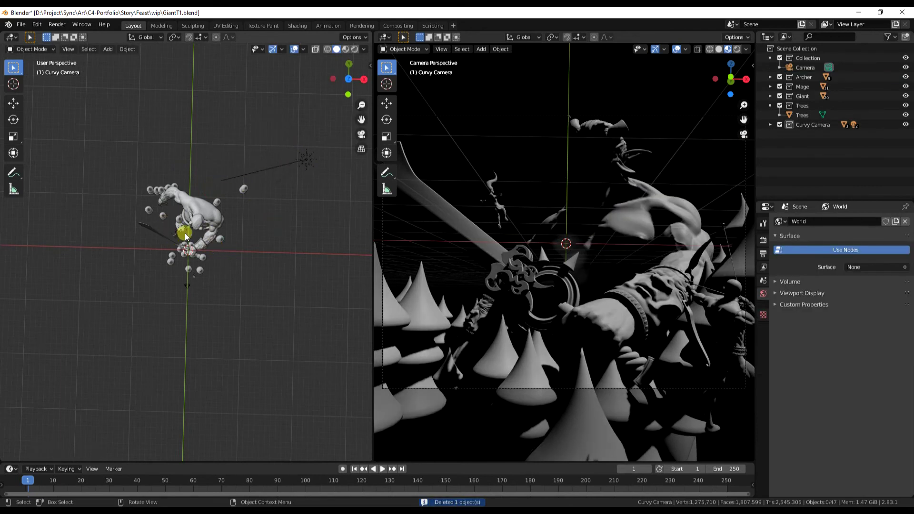
Step: Raise the Point light to the height of the giant's face and set its power to 58.4 W
{"action": "key", "text": "ctrl+z"}
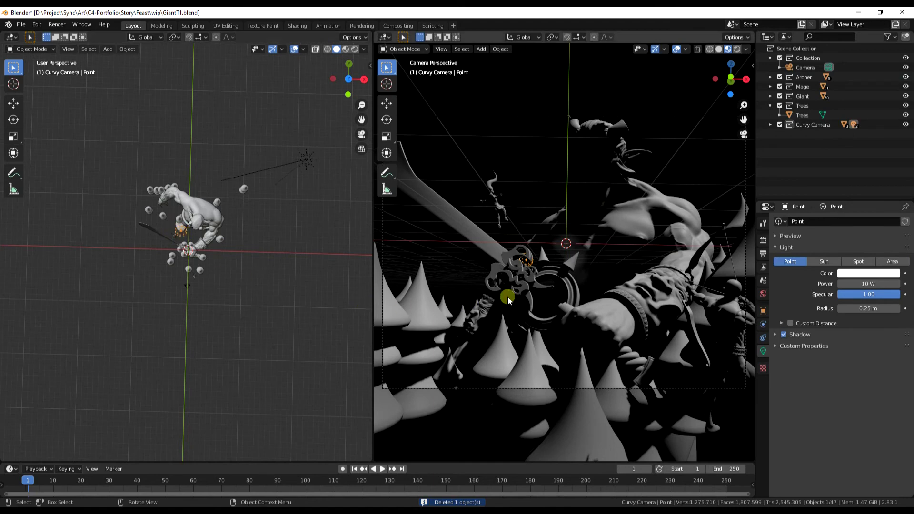
{"action": "key", "text": "g"}
{"action": "left_click", "coordinate": [551, 190]}
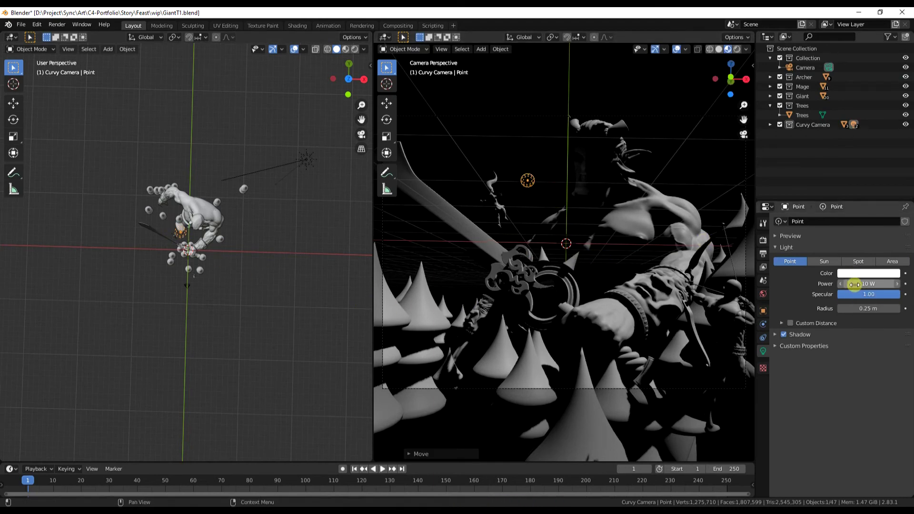
{"action": "left_click_drag", "start_coordinate": [854, 284], "coordinate": [177, 189]}
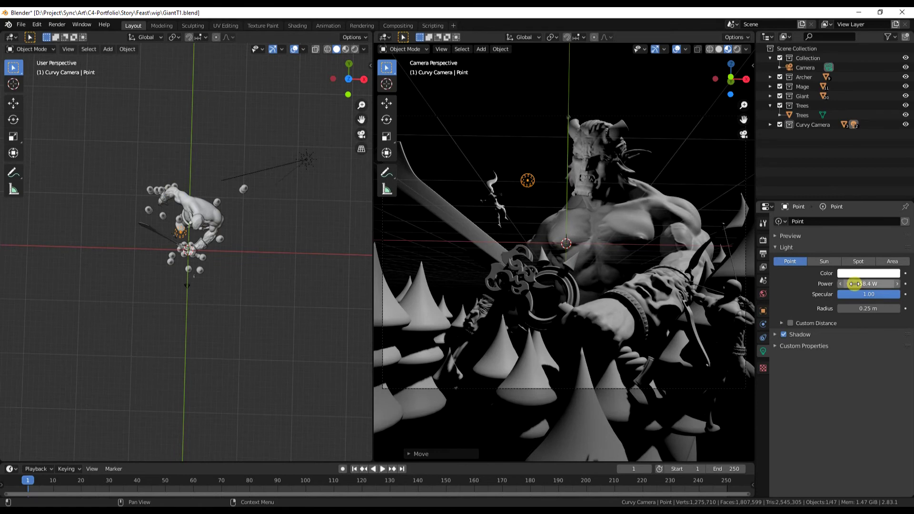
{"action": "left_click", "coordinate": [323, 243]}
Step: Add an Area light, move it behind the giant and scale it up about 6.5 times
{"action": "left_click", "coordinate": [108, 49]}
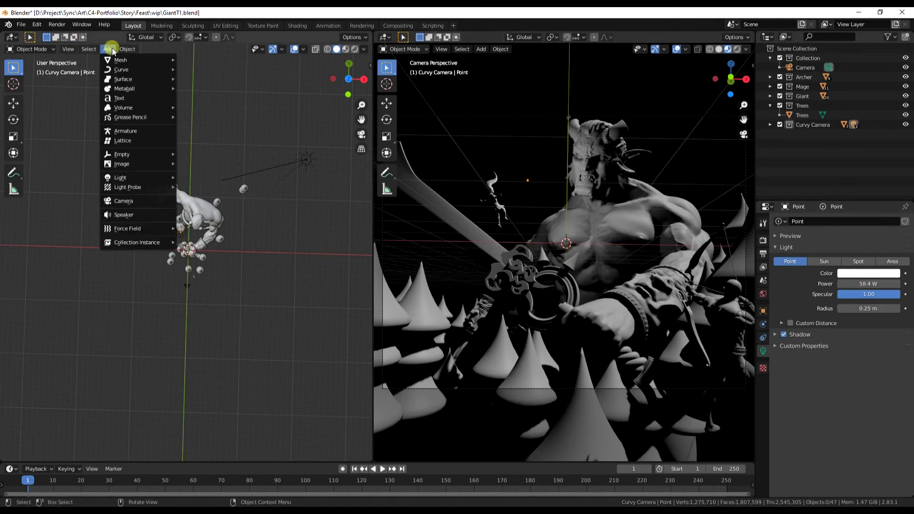
{"action": "mouse_move", "coordinate": [152, 180]}
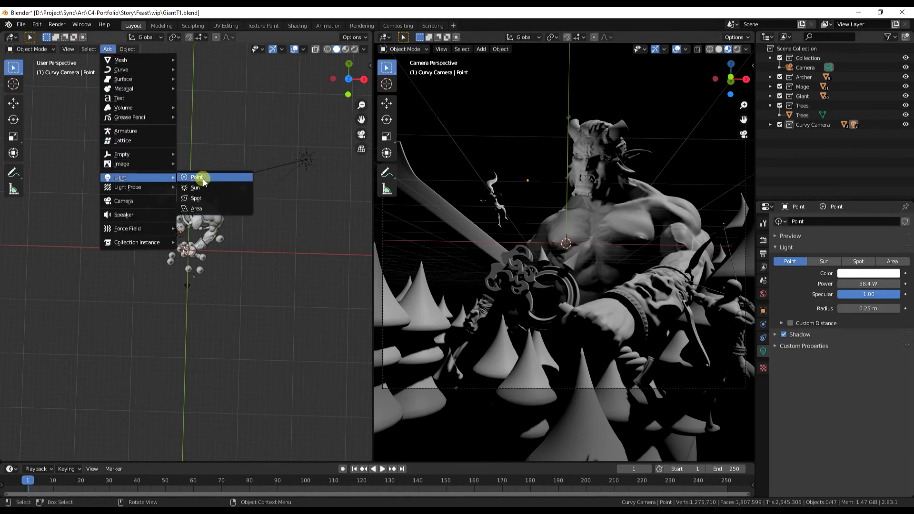
{"action": "left_click", "coordinate": [195, 209]}
{"action": "key", "text": "g"}
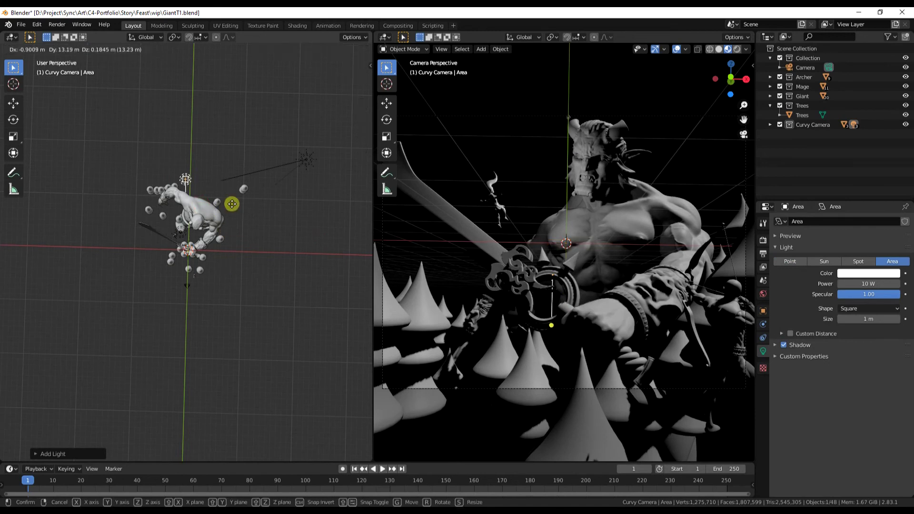
{"action": "left_click", "coordinate": [228, 175]}
{"action": "key", "text": "s"}
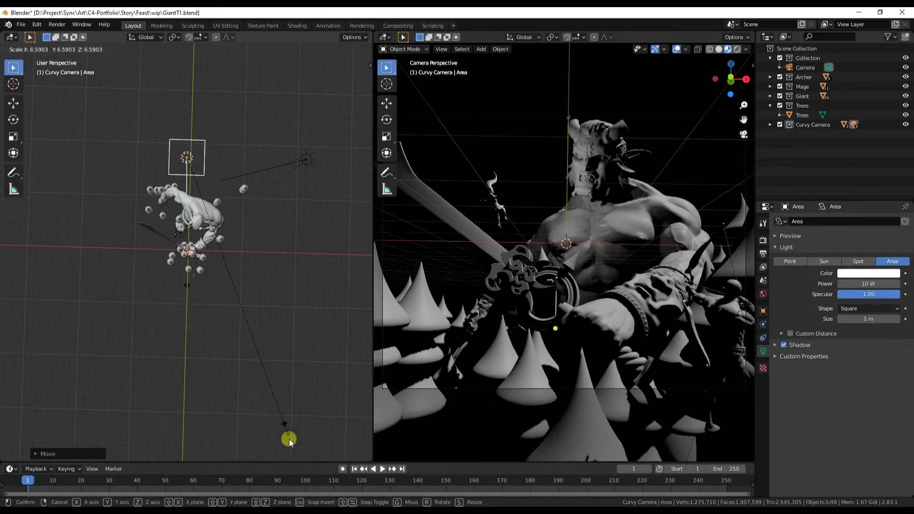
{"action": "left_click", "coordinate": [288, 428]}
Step: Rotate the Area light about 90° in the side view so it points horizontally at the giant's back
{"action": "key", "text": "KP_3"}
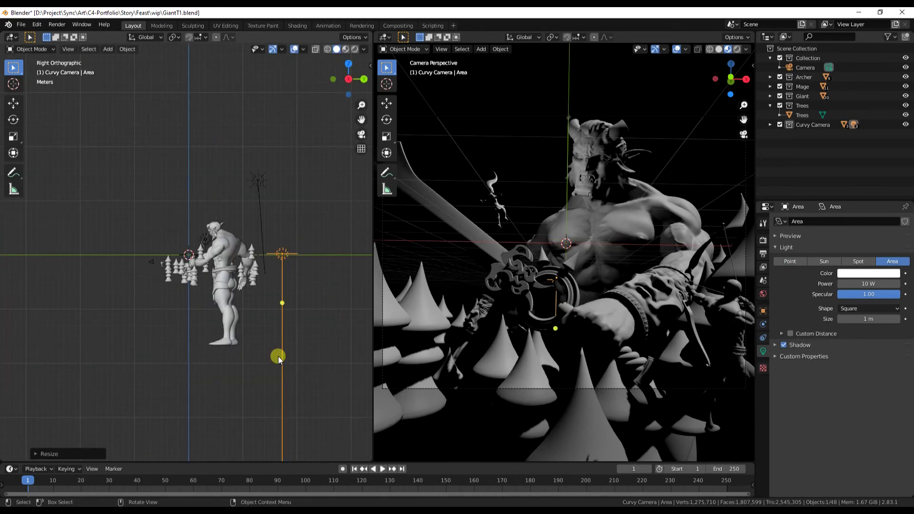
{"action": "key", "text": "r"}
{"action": "left_click", "coordinate": [179, 241]}
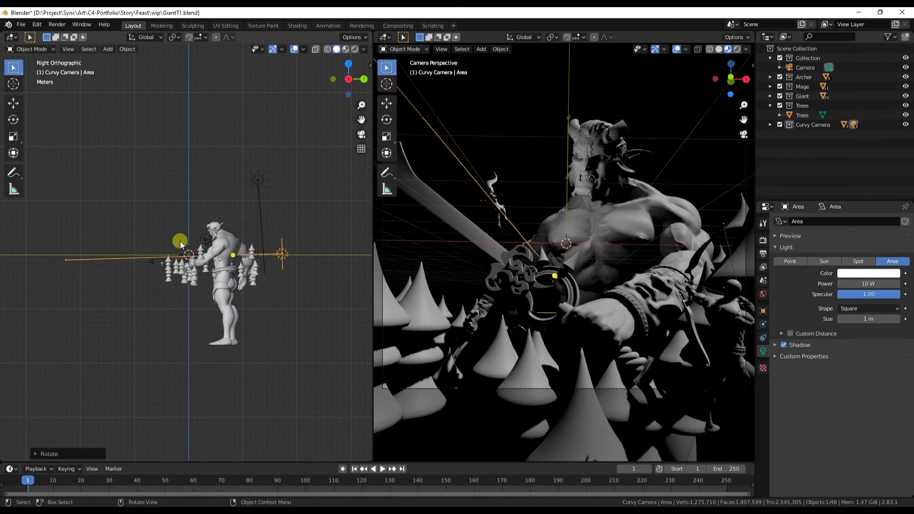
Step: Scale the Area light up a little over three times in the side view and raise it slightly behind the giant
{"action": "key", "text": "s"}
{"action": "right_click", "coordinate": [286, 357]}
{"action": "key", "text": "s"}
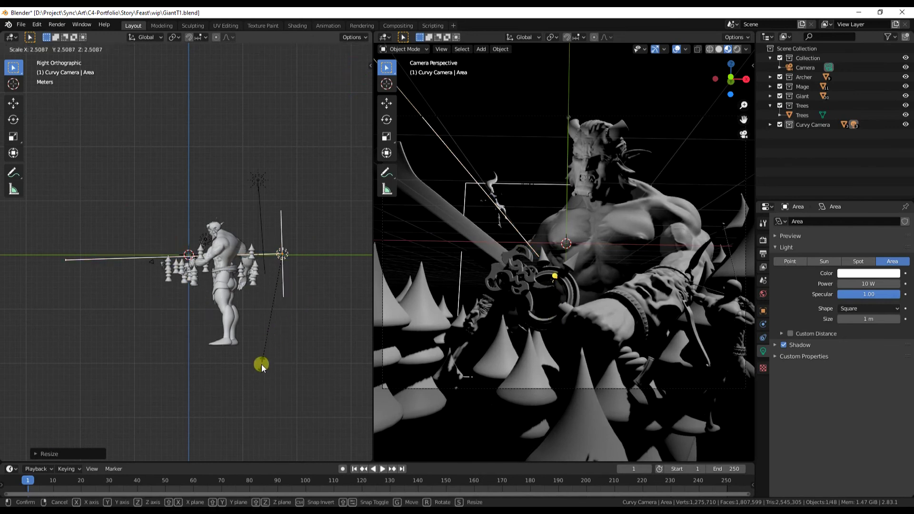
{"action": "left_click", "coordinate": [251, 393]}
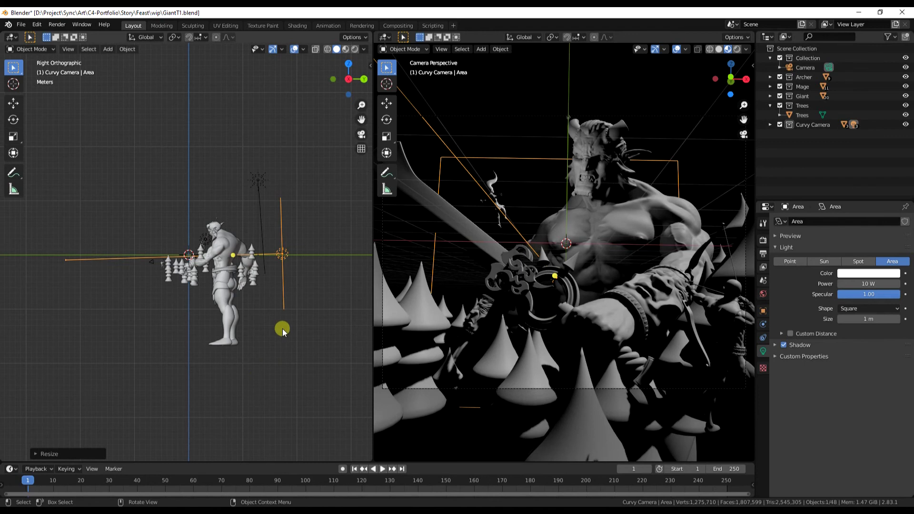
{"action": "key", "text": "g"}
{"action": "left_click", "coordinate": [293, 310]}
Step: Shift the Area light slightly toward the giant's sword side in the top view and rotate it about 8°
{"action": "key", "text": "KP_7"}
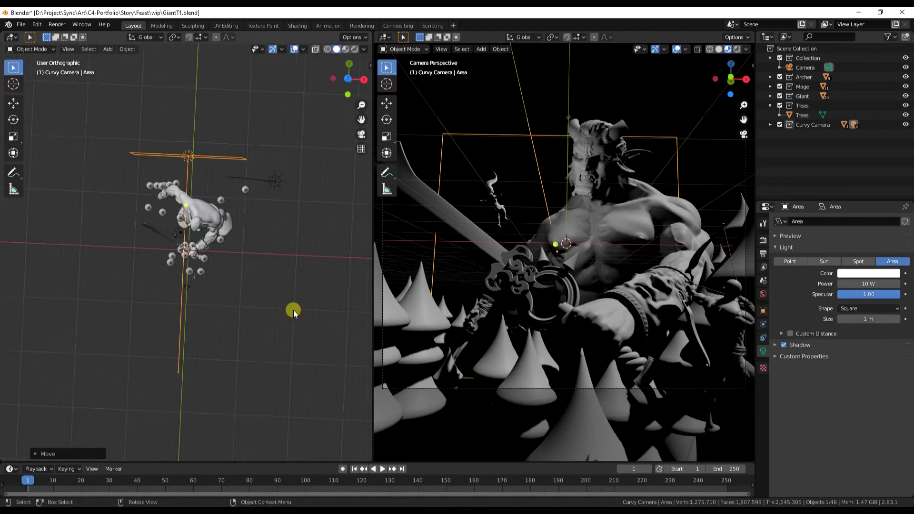
{"action": "key", "text": "g"}
{"action": "left_click", "coordinate": [236, 233]}
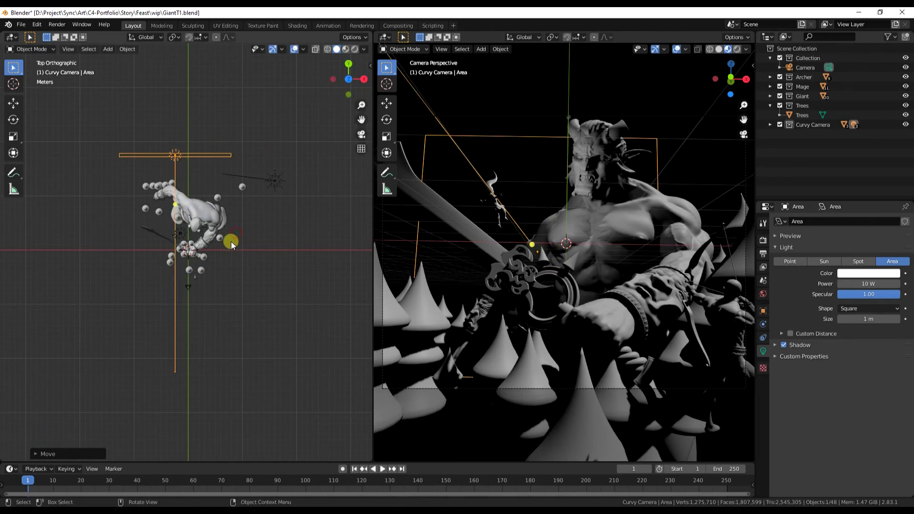
{"action": "key", "text": "r"}
{"action": "left_click", "coordinate": [247, 236]}
Step: Set the Area light's power to 2319.9 W
{"action": "left_click_drag", "start_coordinate": [871, 284], "coordinate": [151, 229]}
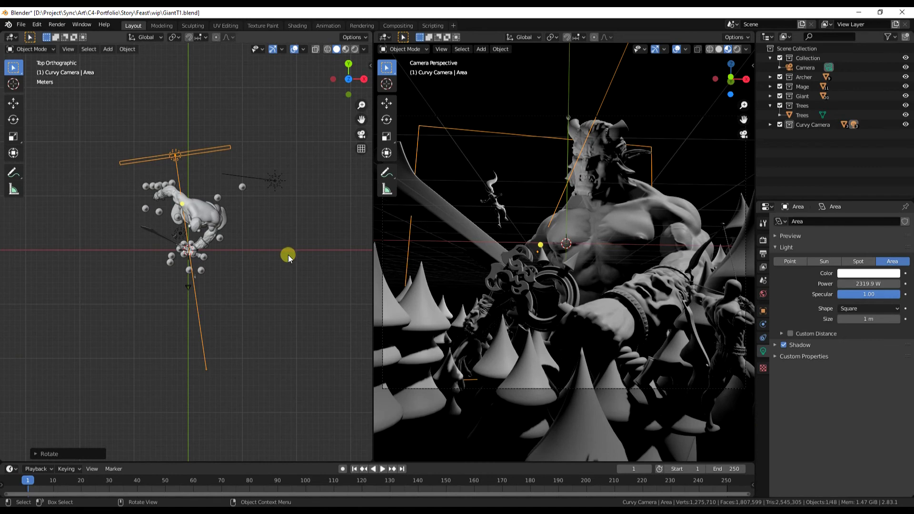
{"action": "right_click", "coordinate": [365, 284]}
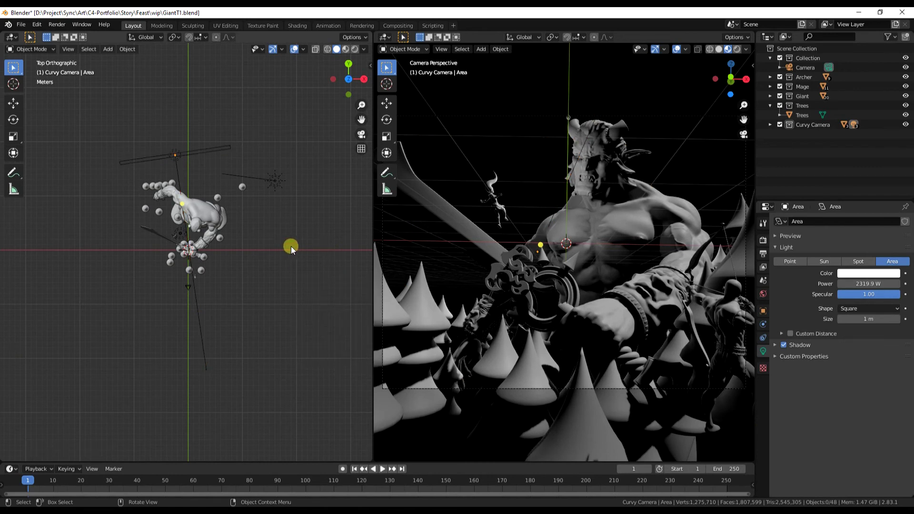
Step: Duplicate the Area light and offset the copy a short distance sideways and backward in the top view
{"action": "left_click", "coordinate": [179, 155]}
{"action": "left_click", "coordinate": [206, 162]}
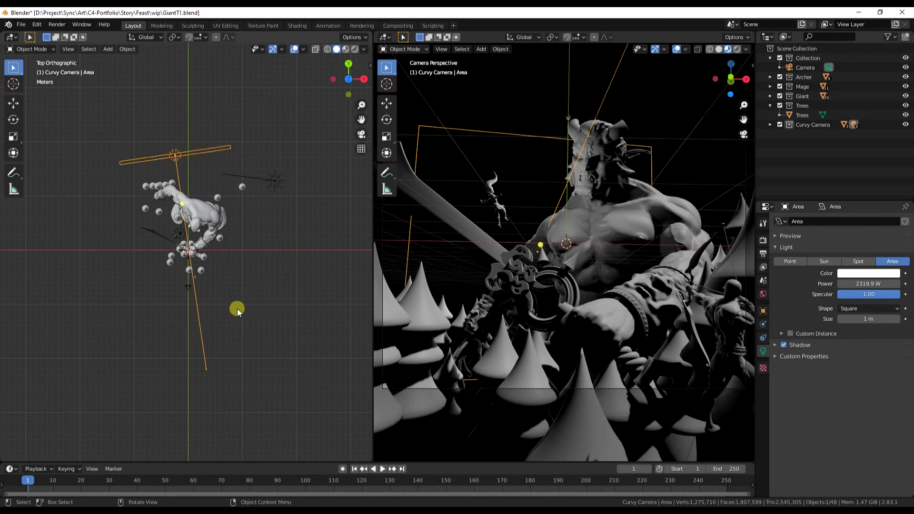
{"action": "key", "text": "shift+d"}
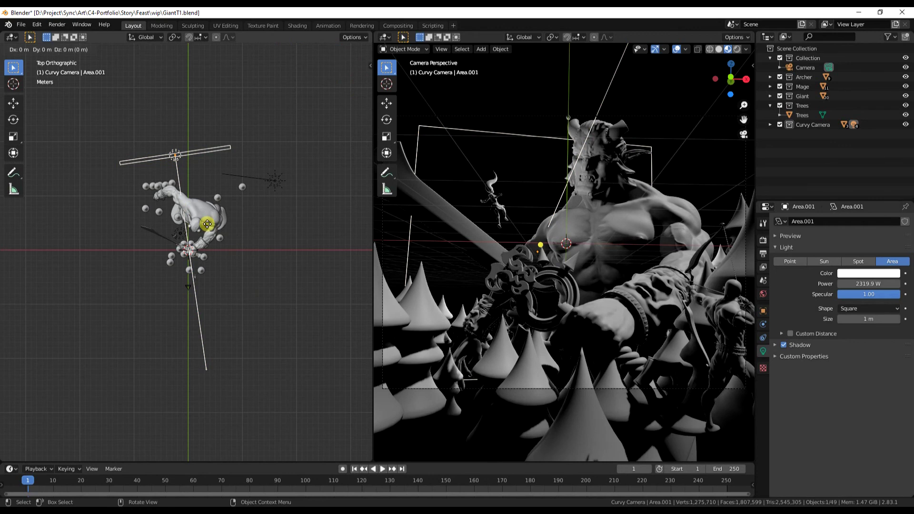
{"action": "key", "text": "x"}
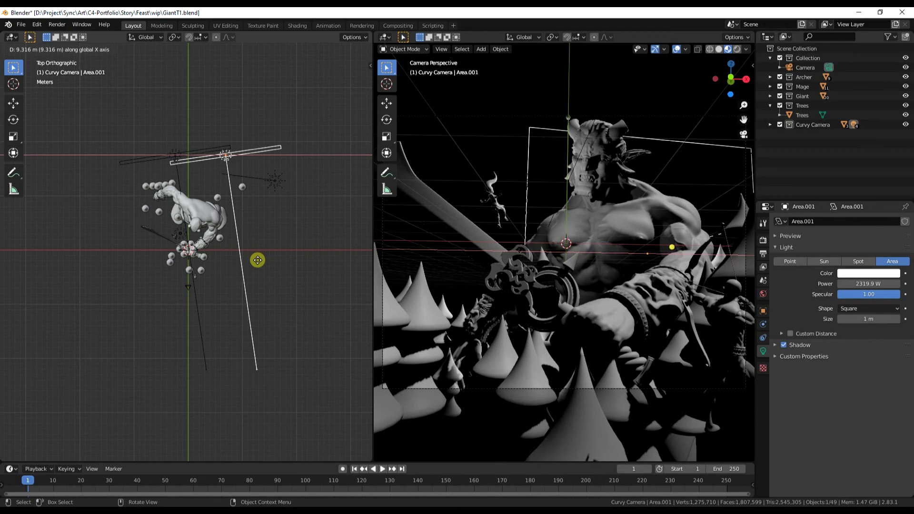
{"action": "right_click", "coordinate": [258, 260]}
{"action": "key", "text": "g"}
{"action": "left_click", "coordinate": [250, 258]}
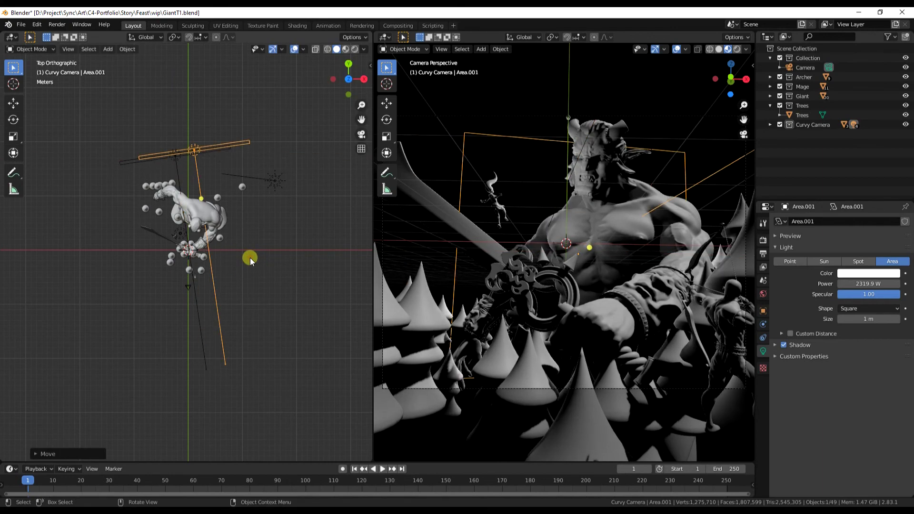
Step: Rotate the duplicated Area light about 90° in the side view to face straight down and move it above the giant's head
{"action": "key", "text": "KP_3"}
{"action": "key", "text": "r"}
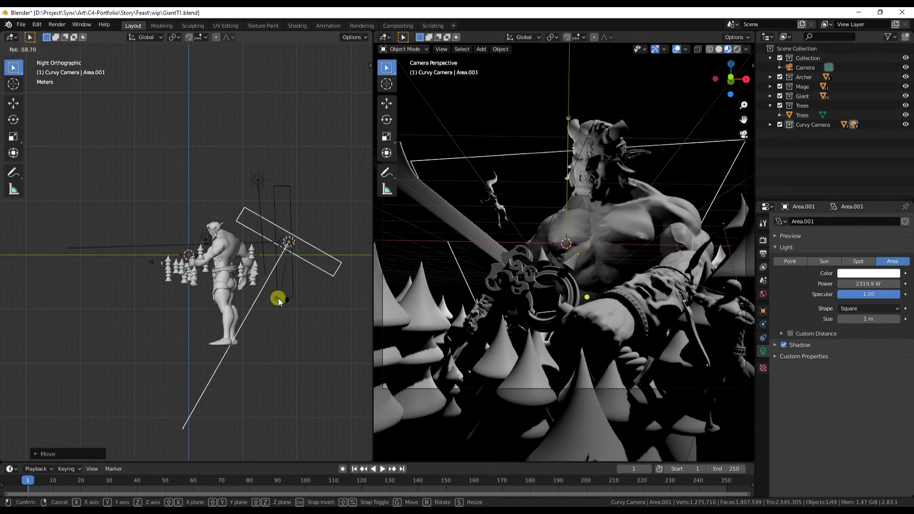
{"action": "left_click", "coordinate": [316, 307]}
{"action": "key", "text": "g"}
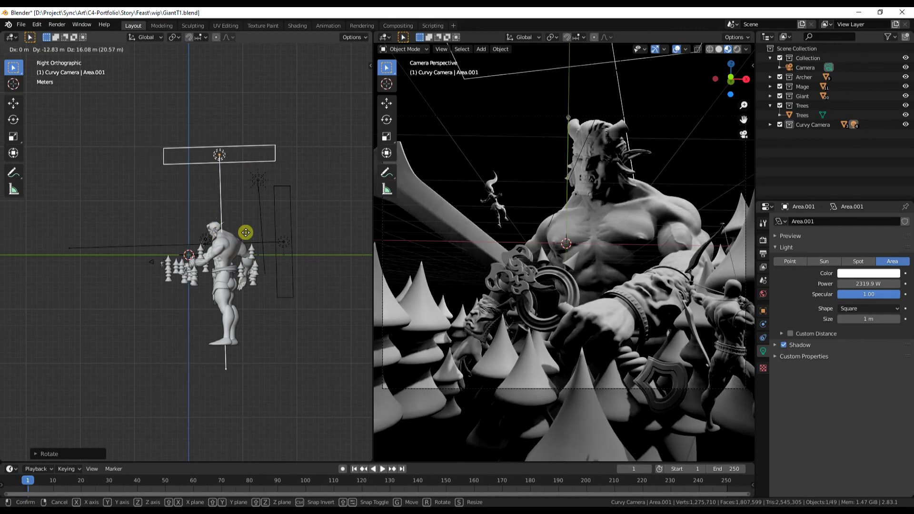
{"action": "left_click", "coordinate": [244, 234]}
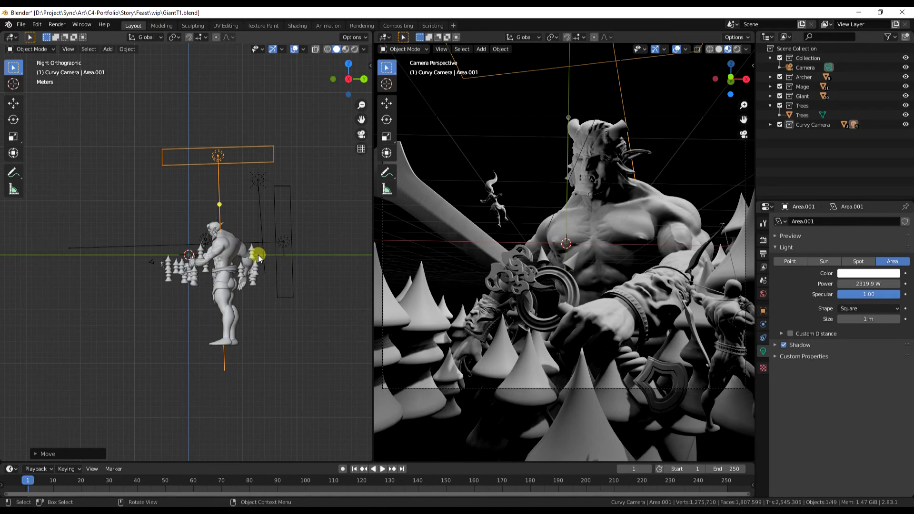
Step: Shift the overhead Area light toward positive X in the front view and tilt it about 6° toward the giant
{"action": "key", "text": "KP_1"}
{"action": "key", "text": "r"}
{"action": "left_click", "coordinate": [237, 301]}
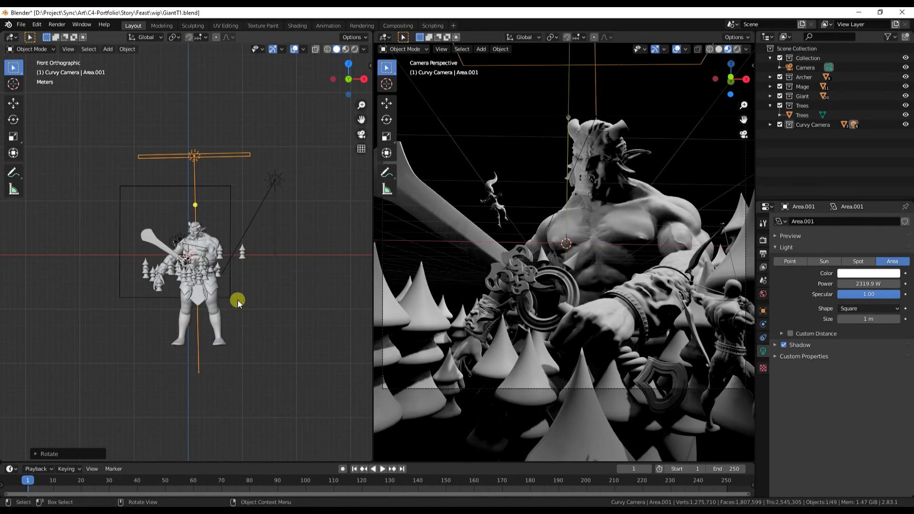
{"action": "key", "text": "g"}
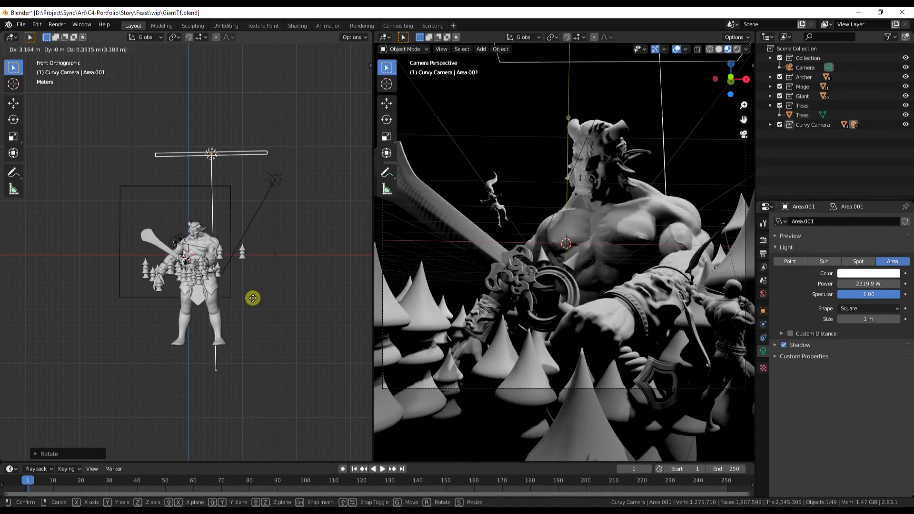
{"action": "left_click", "coordinate": [278, 298]}
{"action": "key", "text": "r"}
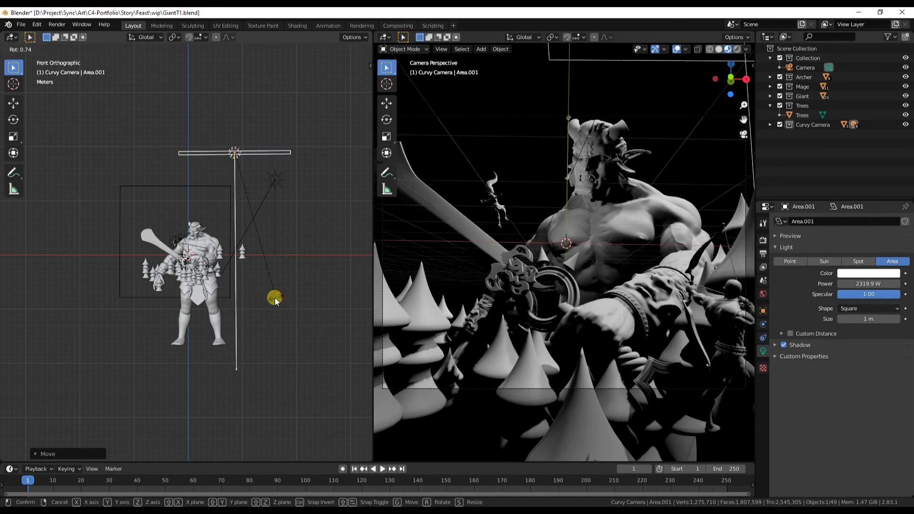
{"action": "left_click", "coordinate": [258, 300]}
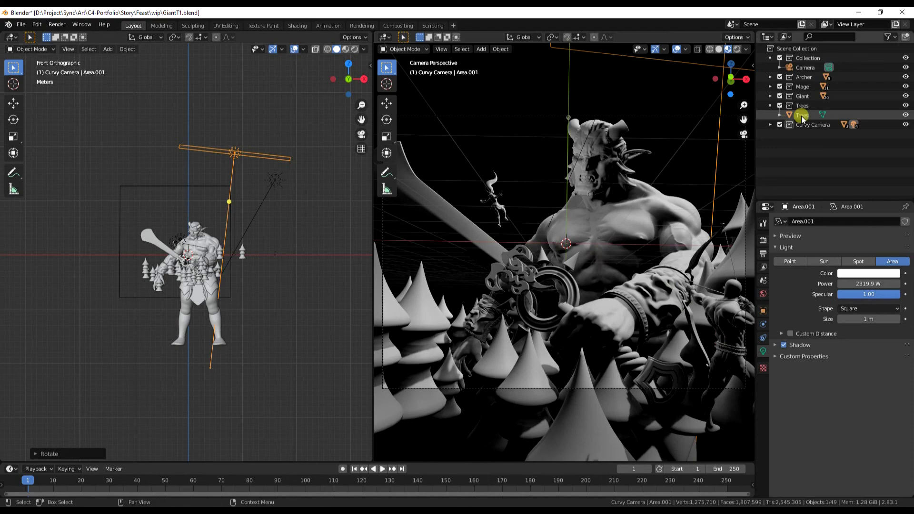
Step: Collapse the Trees collection and expand the Curvy Camera collection to list its objects
{"action": "left_click", "coordinate": [790, 105]}
{"action": "right_click", "coordinate": [773, 107]}
{"action": "left_click", "coordinate": [773, 107]}
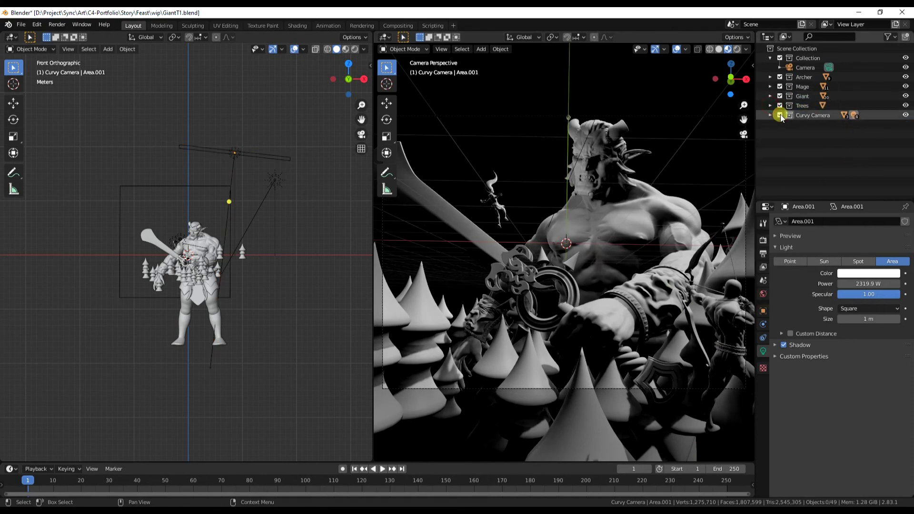
{"action": "left_click", "coordinate": [780, 115]}
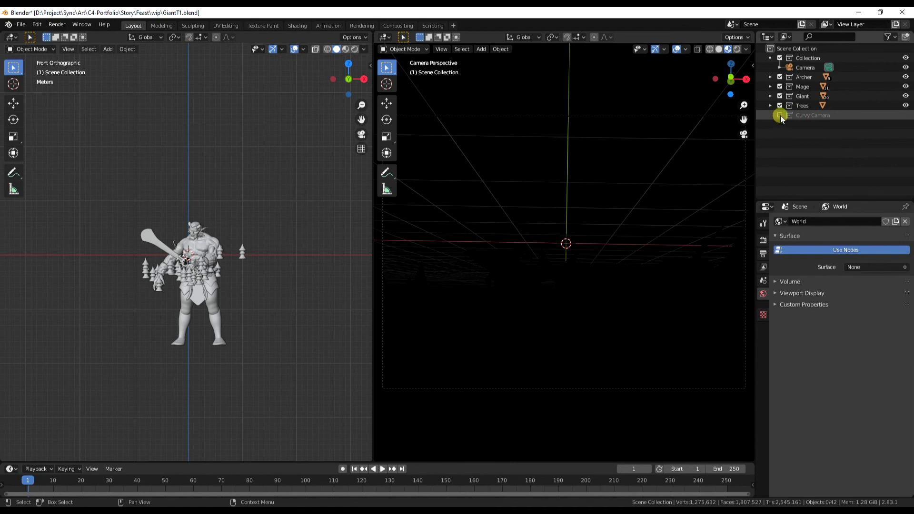
{"action": "left_click", "coordinate": [780, 115]}
{"action": "left_click", "coordinate": [770, 115]}
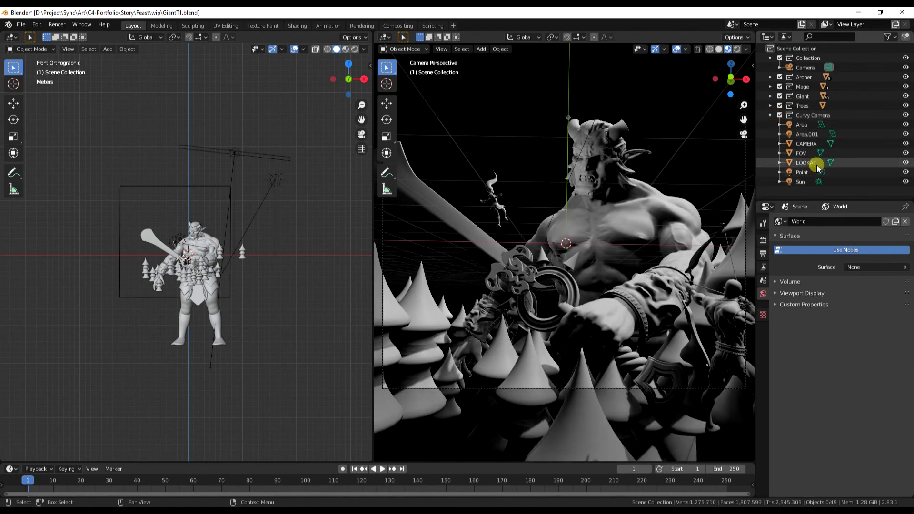
Step: Create a new collection and name it Light
{"action": "left_click", "coordinate": [804, 127]}
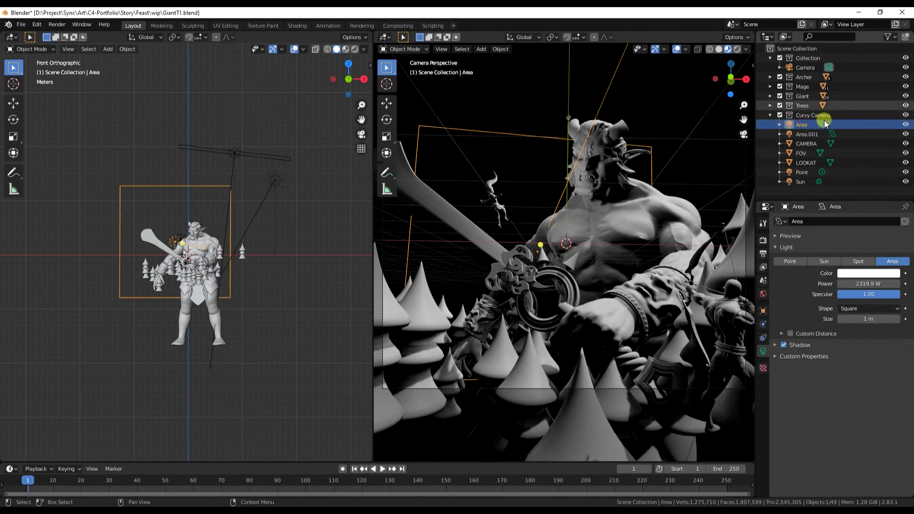
{"action": "left_click", "coordinate": [905, 37]}
{"action": "left_click", "coordinate": [802, 192]}
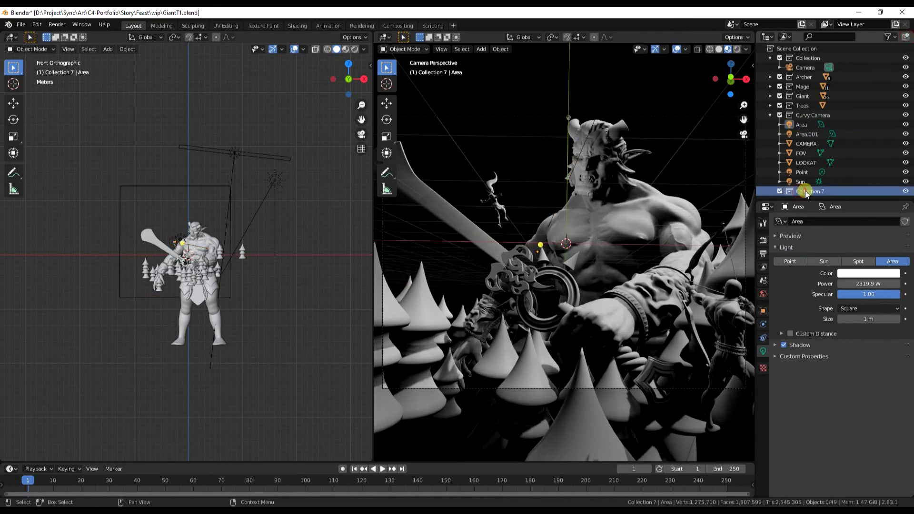
{"action": "double_click", "coordinate": [802, 192]}
{"action": "type", "text": "Light"}
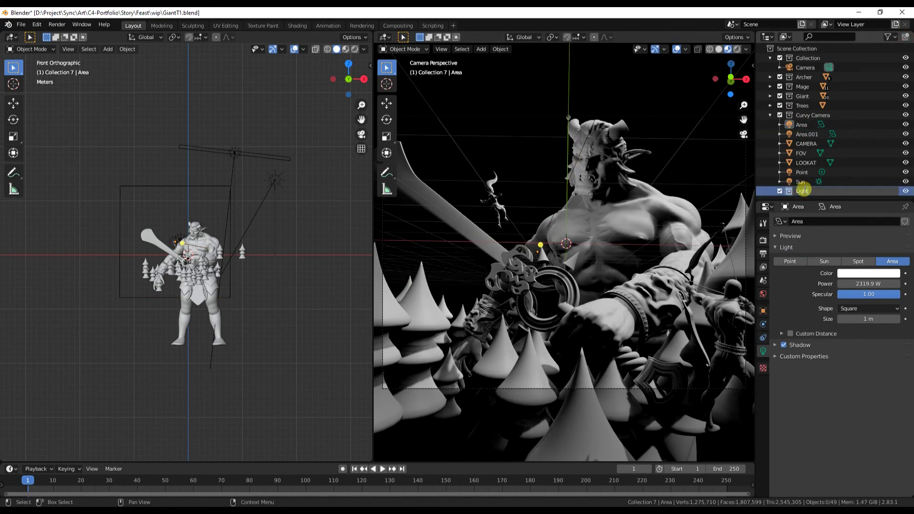